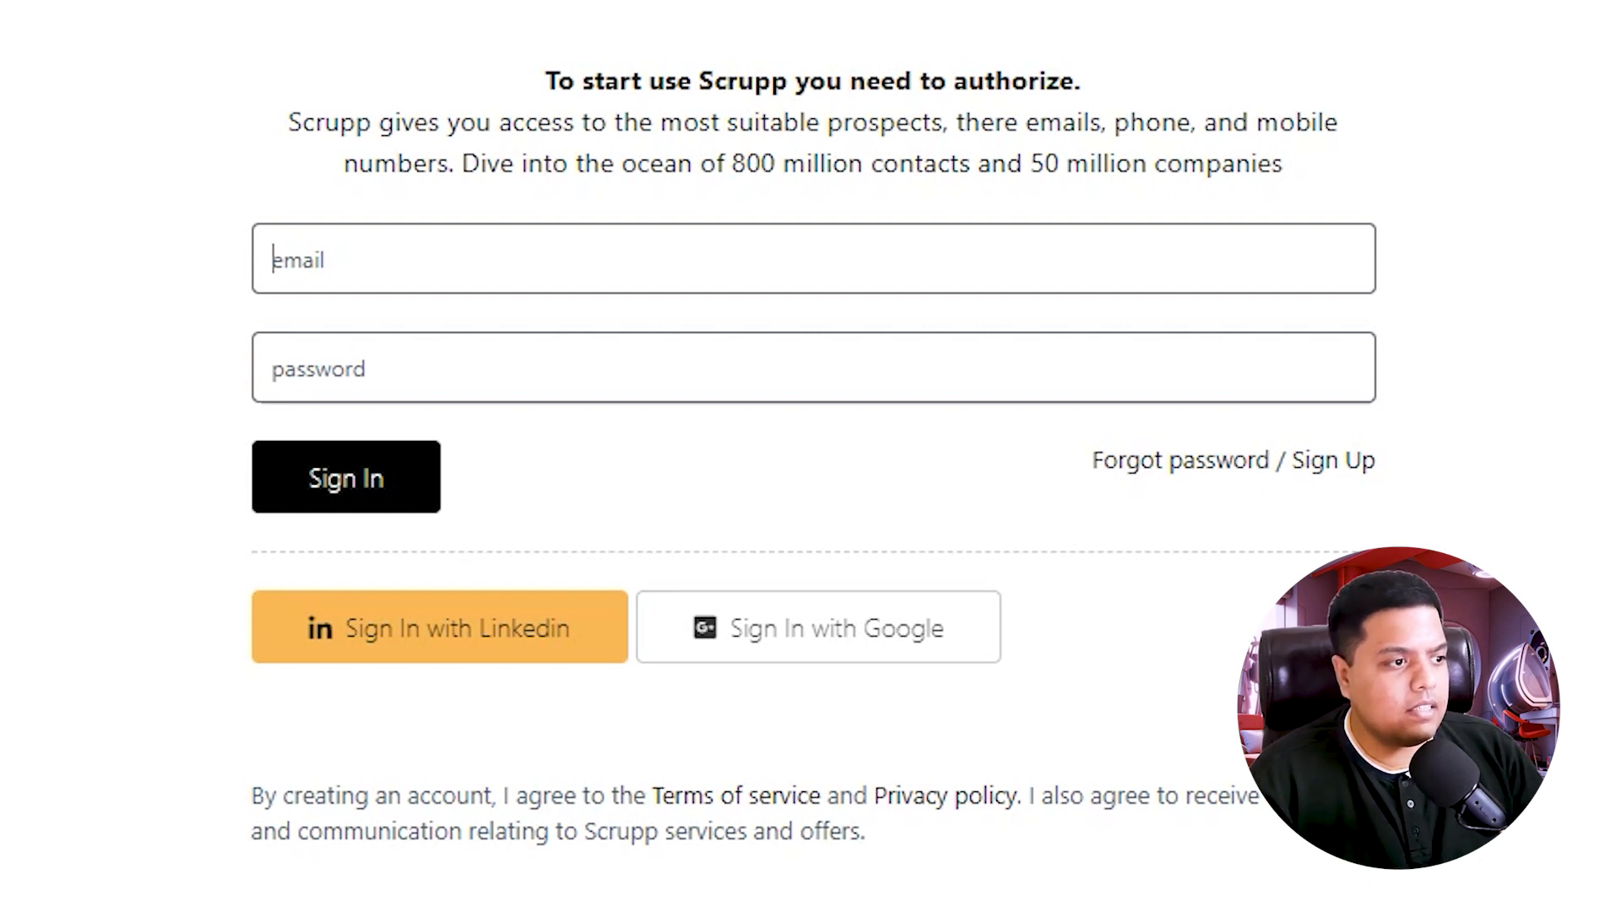
Open the sign-up form for a new Scrupp account and start filling in the login details.
{"action": "left_click", "coordinate": [1332, 460]}
{"action": "left_click", "coordinate": [319, 368]}
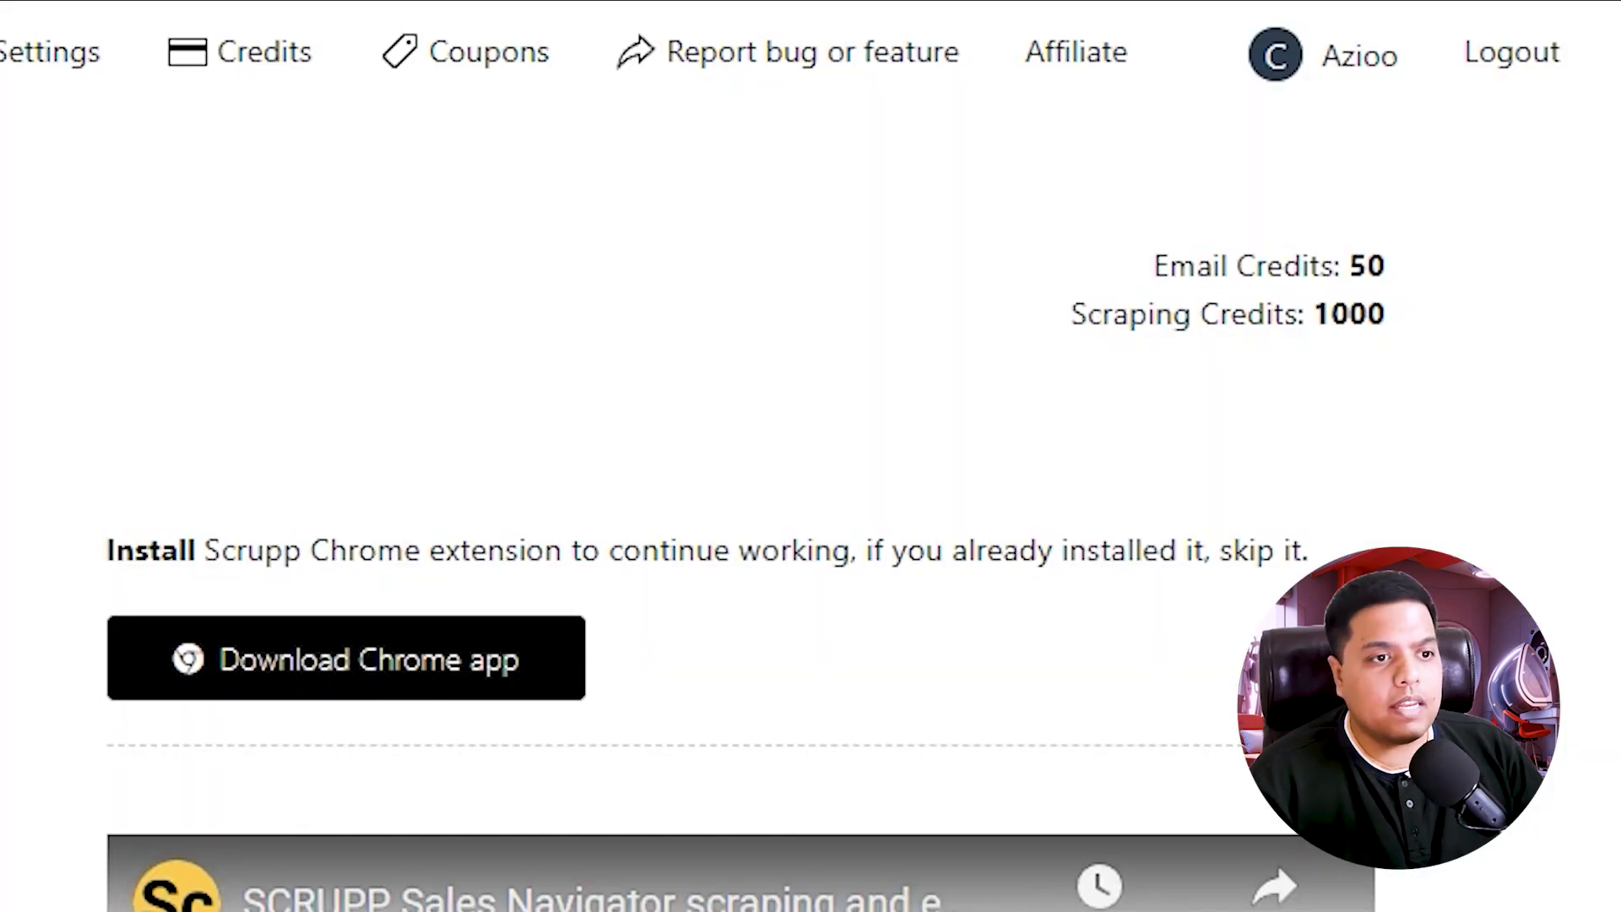
Check the account's email and scraping credits and open the installed Scrupp Chrome extension.
{"action": "left_click_drag", "start_coordinate": [1350, 266], "coordinate": [1384, 315]}
{"action": "left_click", "coordinate": [1350, 315]}
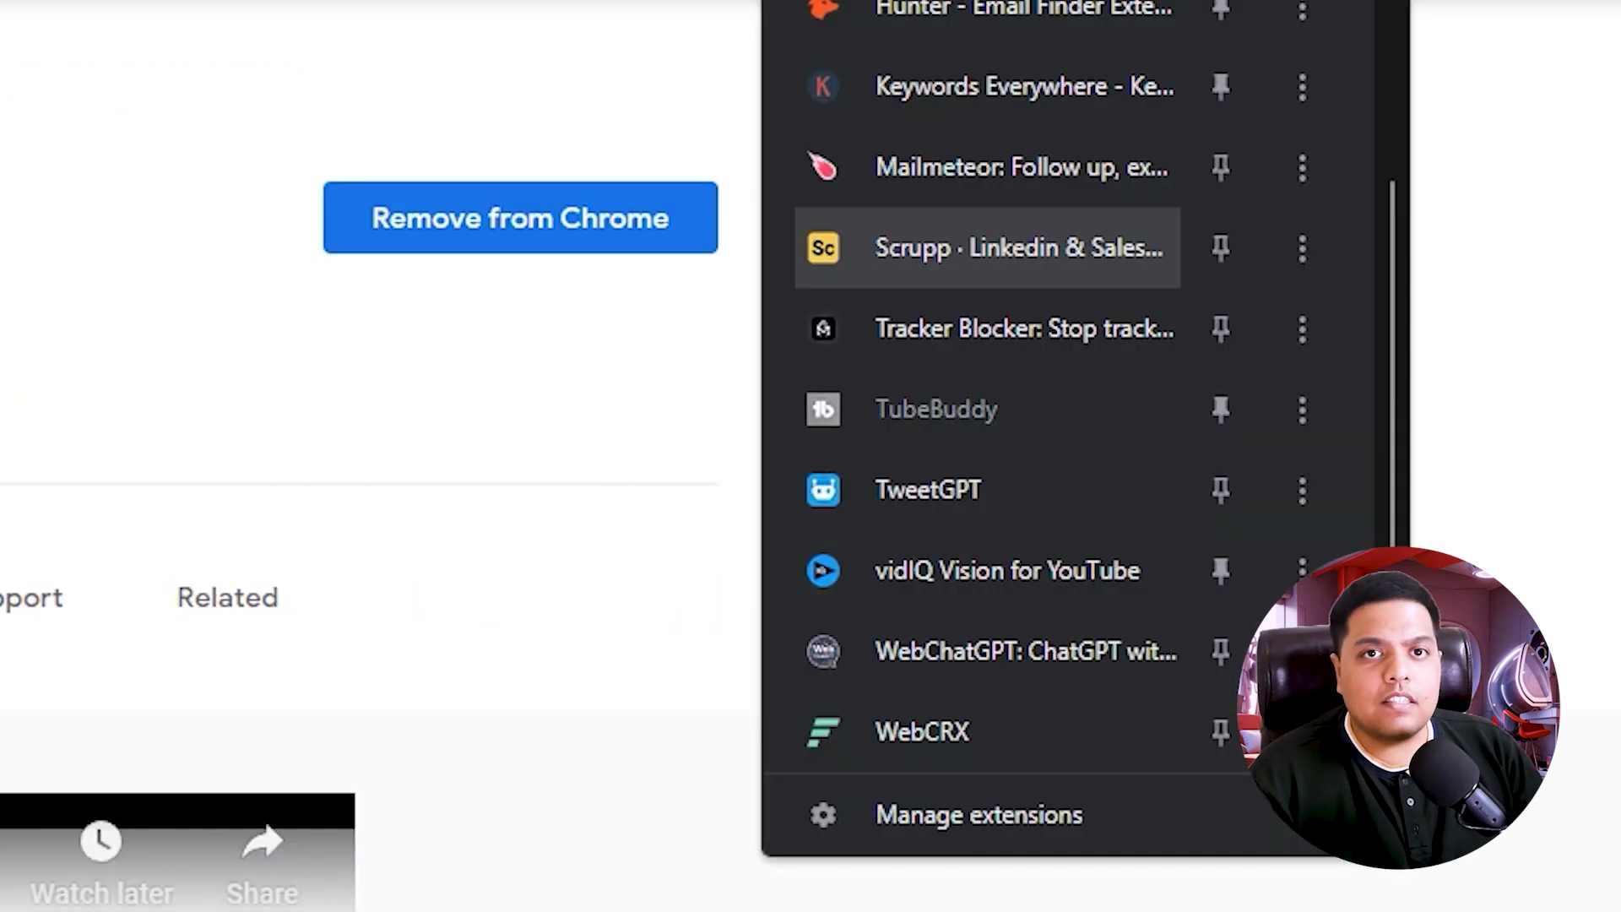
{"action": "left_click", "coordinate": [996, 253]}
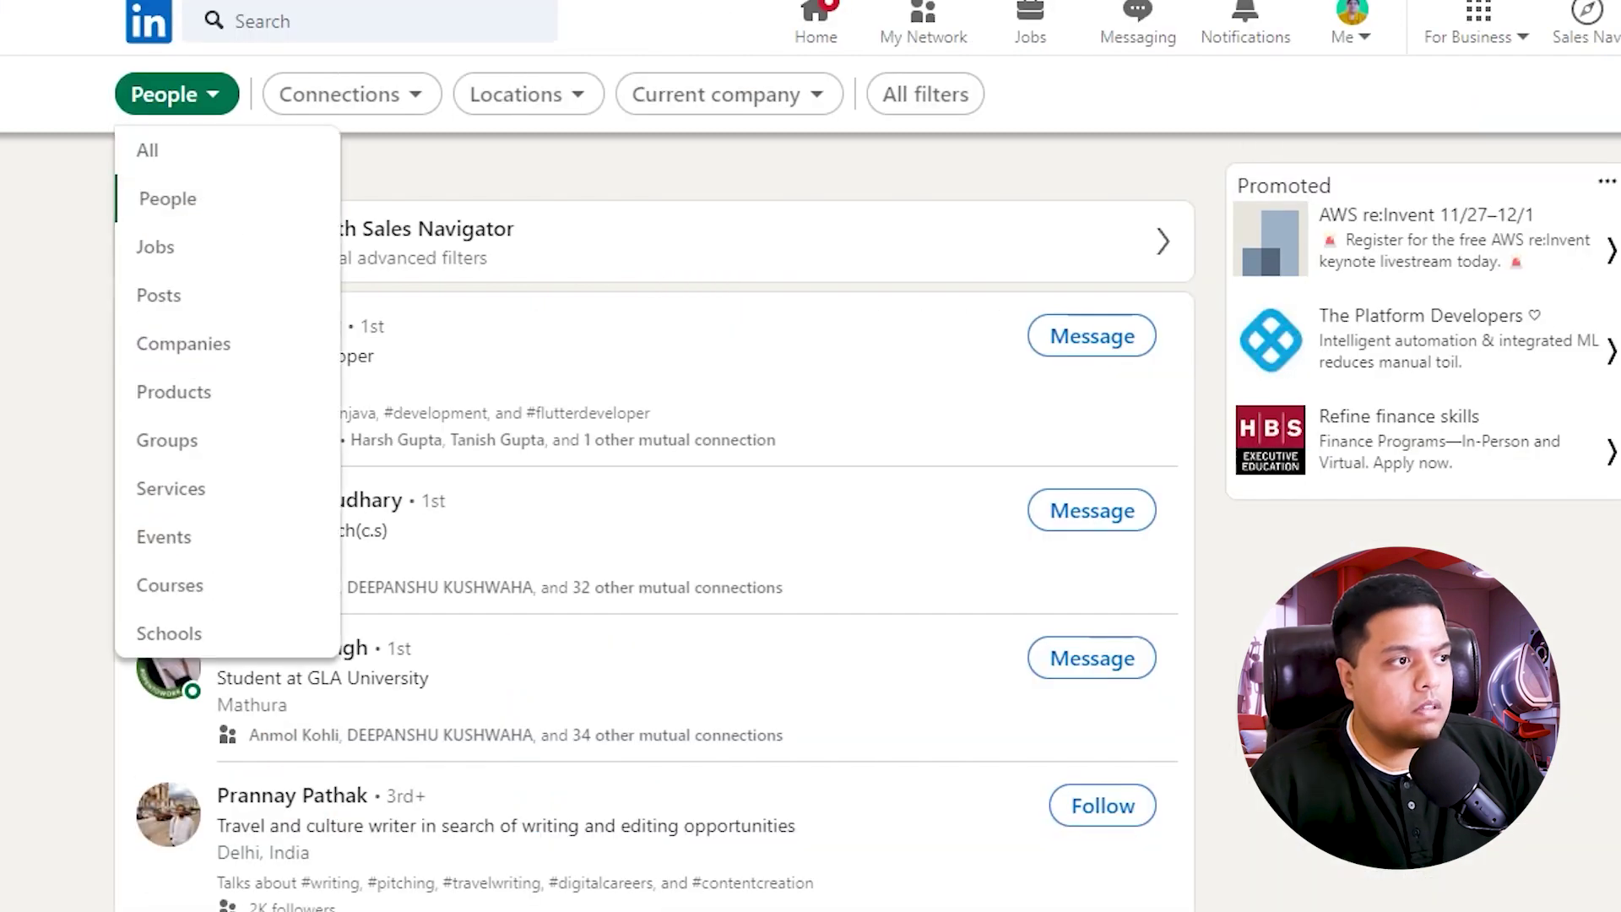
Filter the LinkedIn people search by the locations United States and Canada.
{"action": "left_click", "coordinate": [175, 94]}
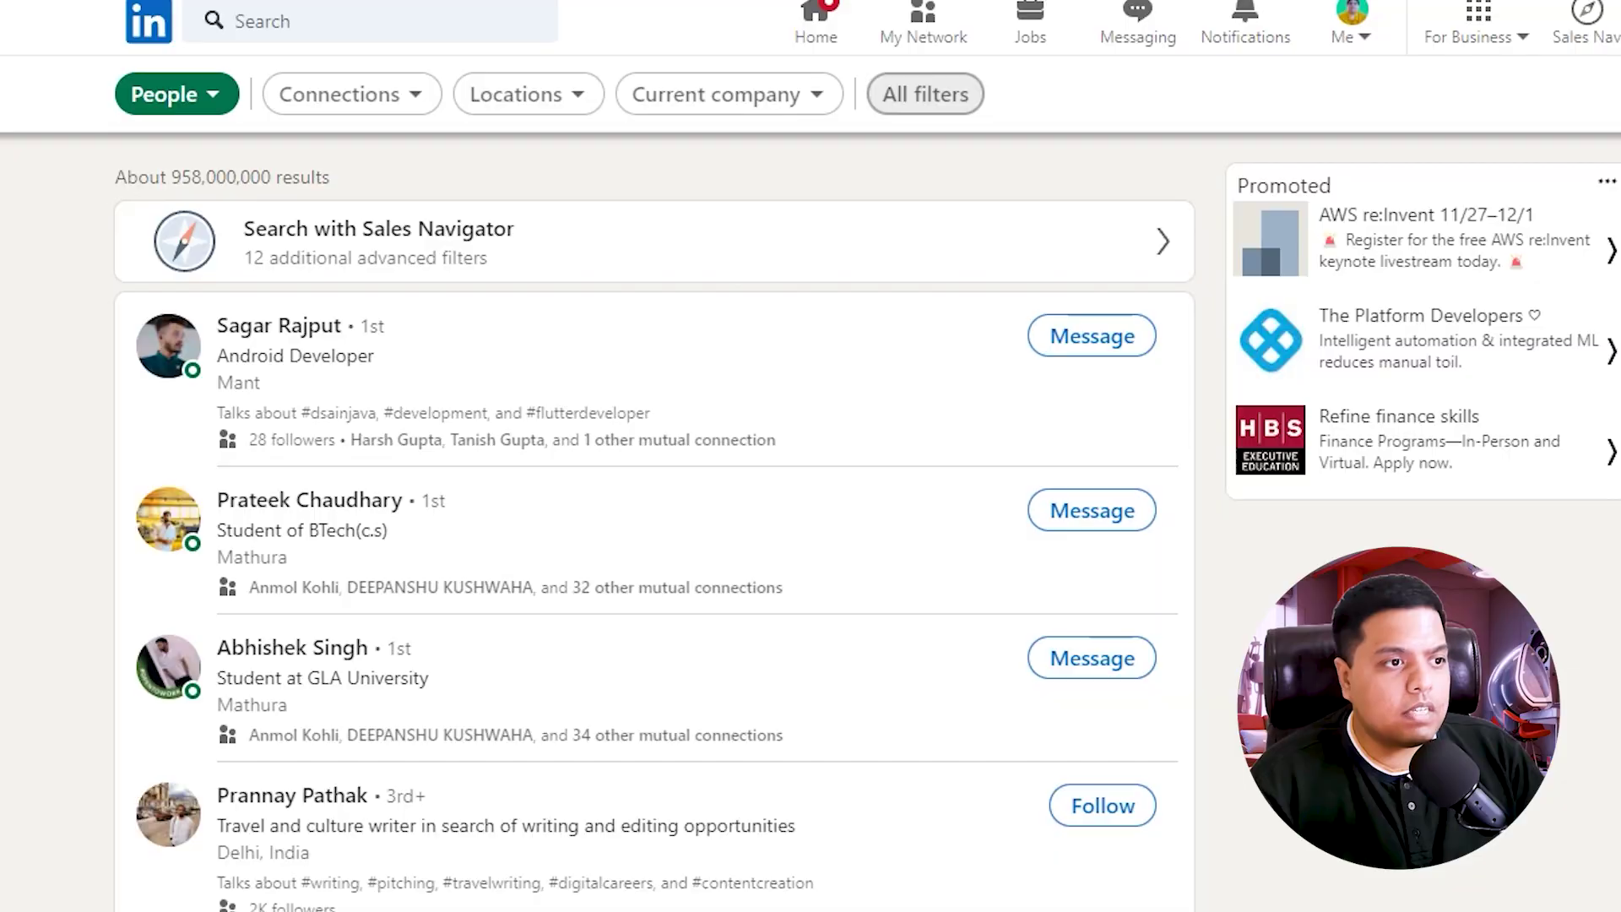
{"action": "left_click", "coordinate": [925, 93]}
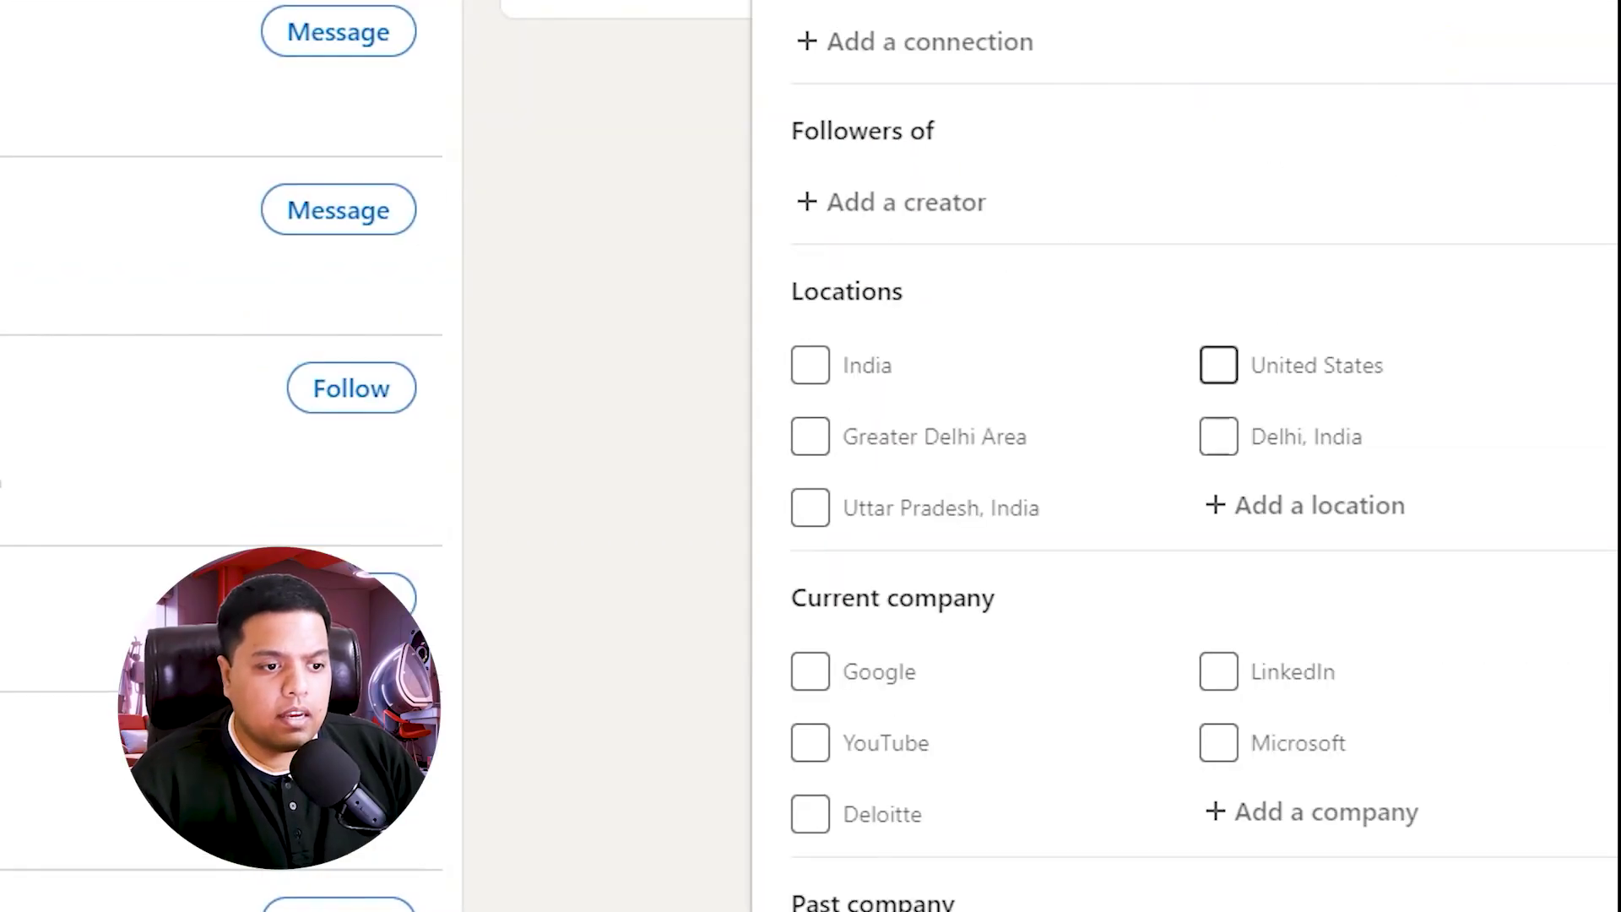
{"action": "left_click", "coordinate": [1218, 365]}
{"action": "left_click", "coordinate": [1304, 505]}
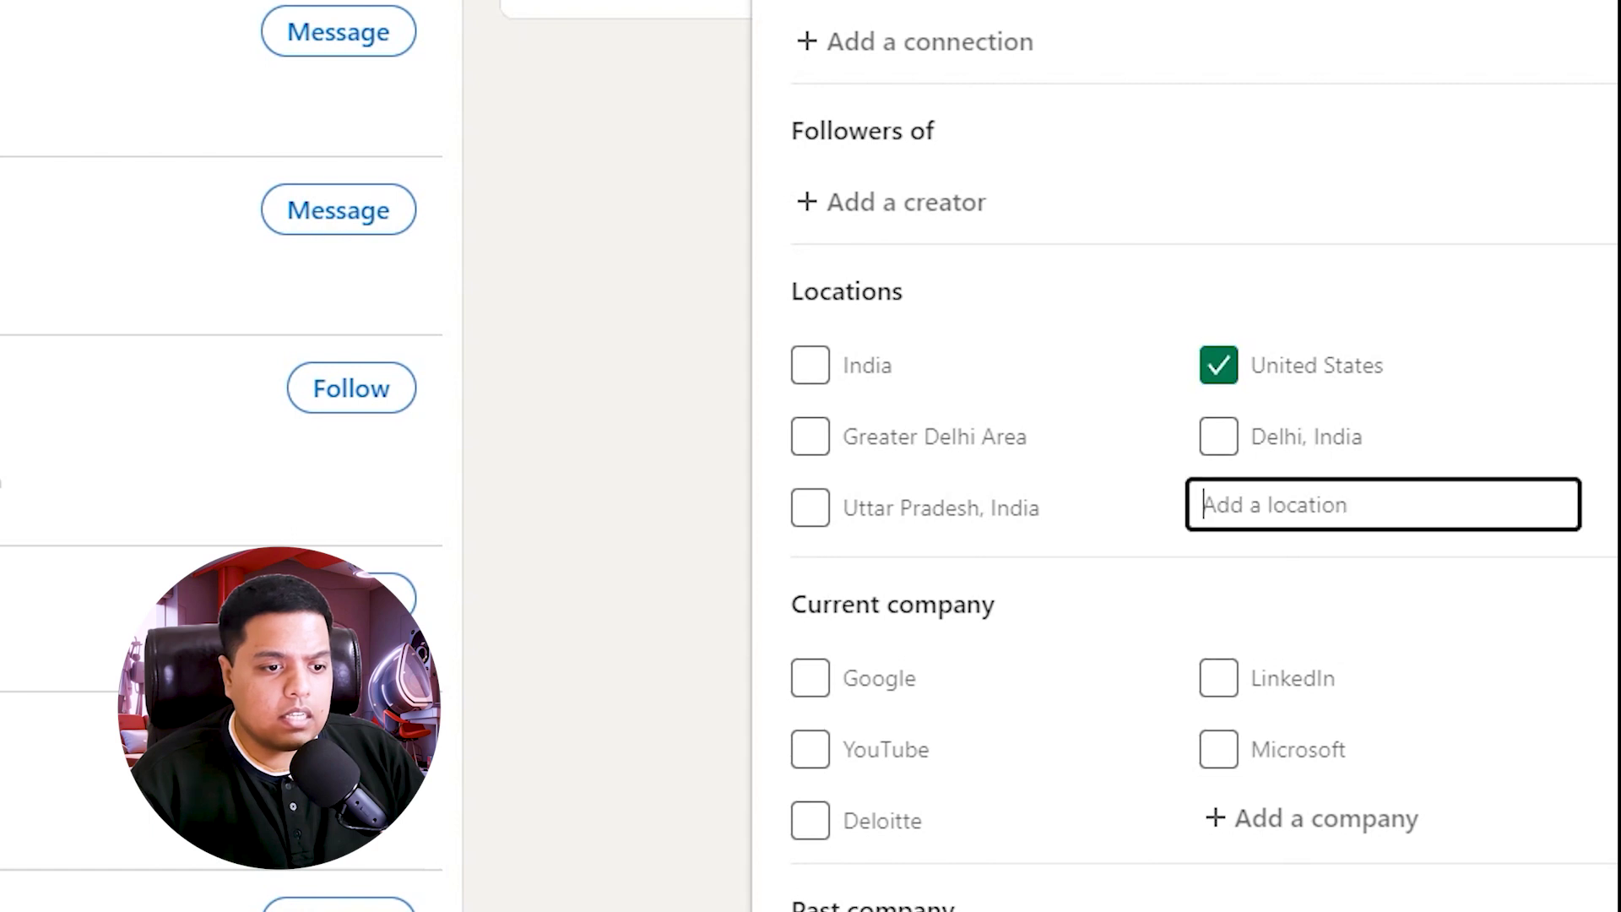
{"action": "type", "text": "Canada"}
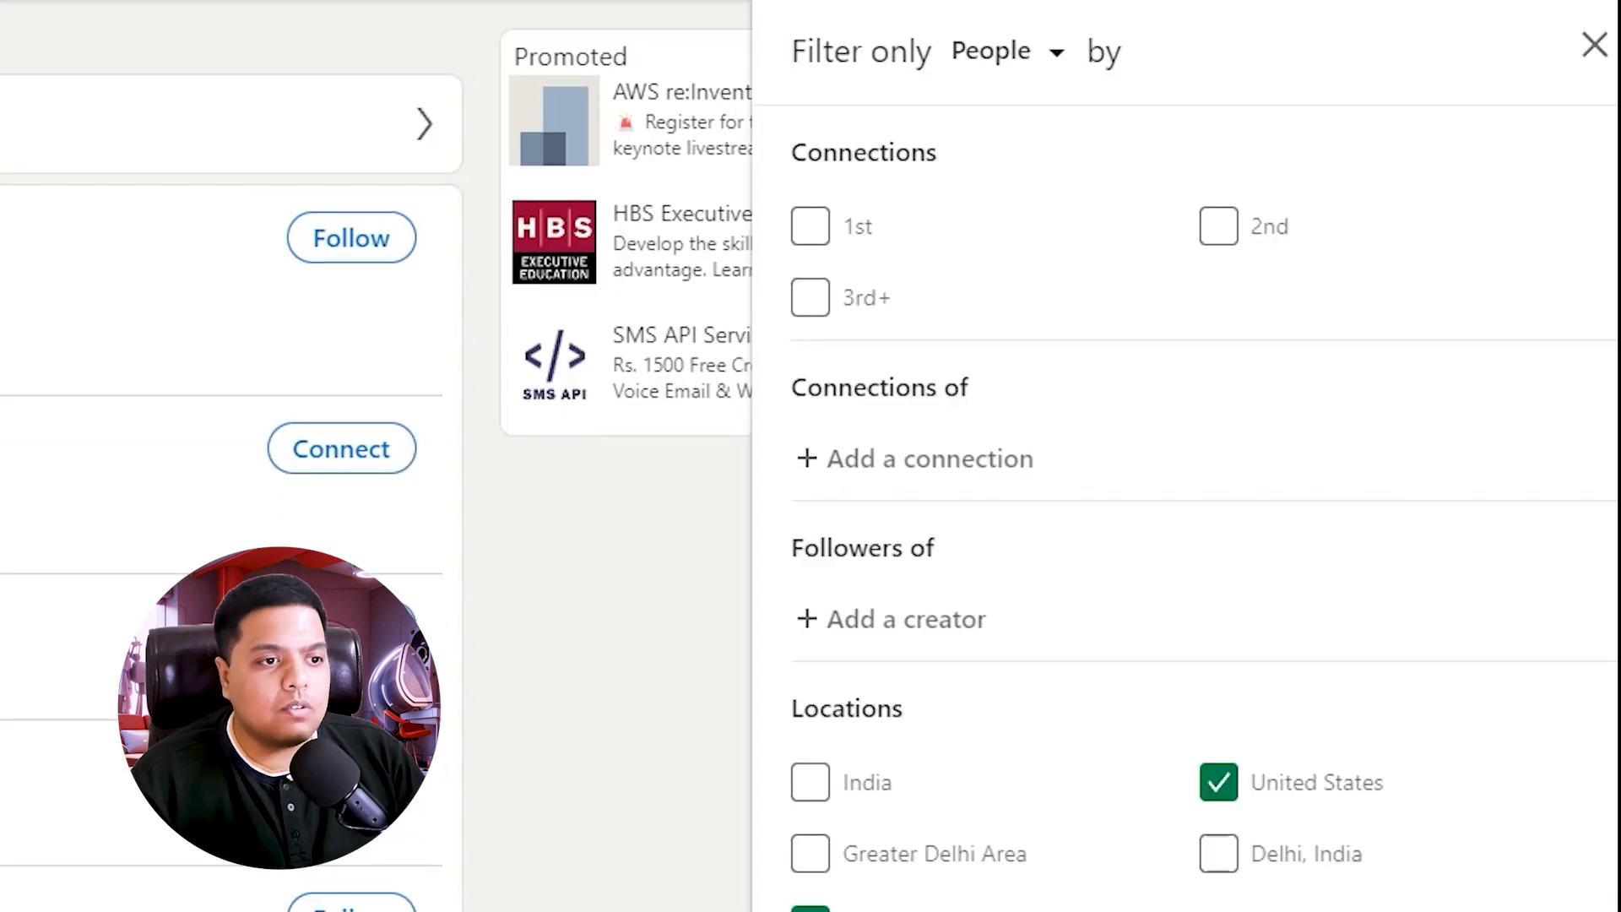
Limit the people search to 1st and 2nd connections, the Marketing Services industry and English as profile language.
{"action": "left_click", "coordinate": [810, 226]}
{"action": "left_click", "coordinate": [1218, 226]}
{"action": "scroll", "coordinate": [1182, 507], "scroll_direction": "down", "scroll_amount": 10}
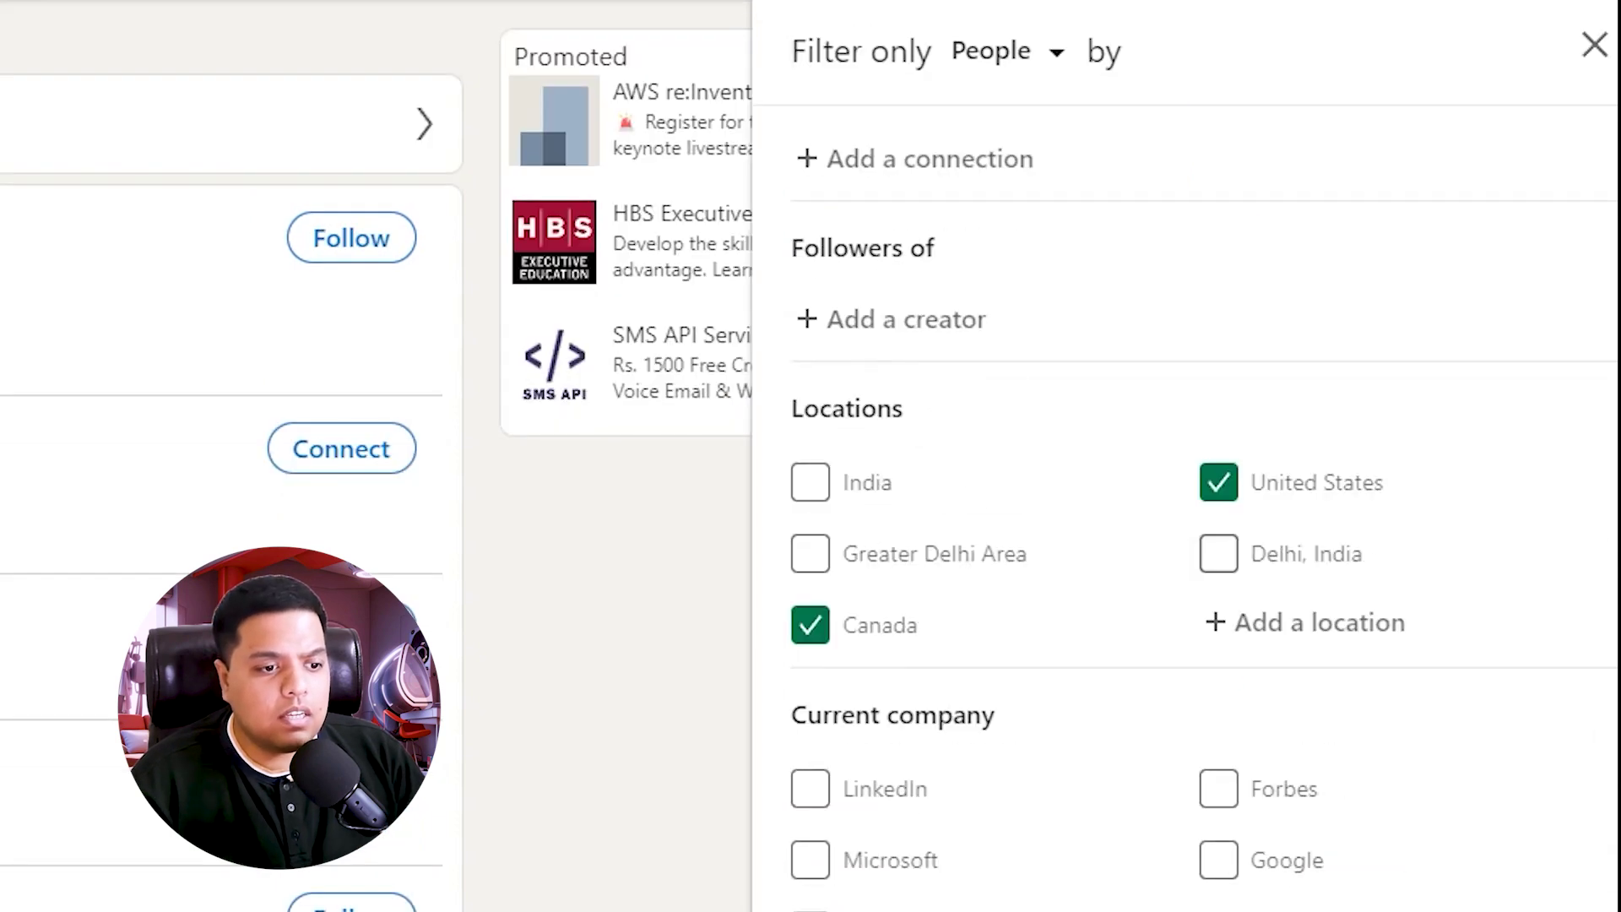
{"action": "left_click", "coordinate": [810, 302]}
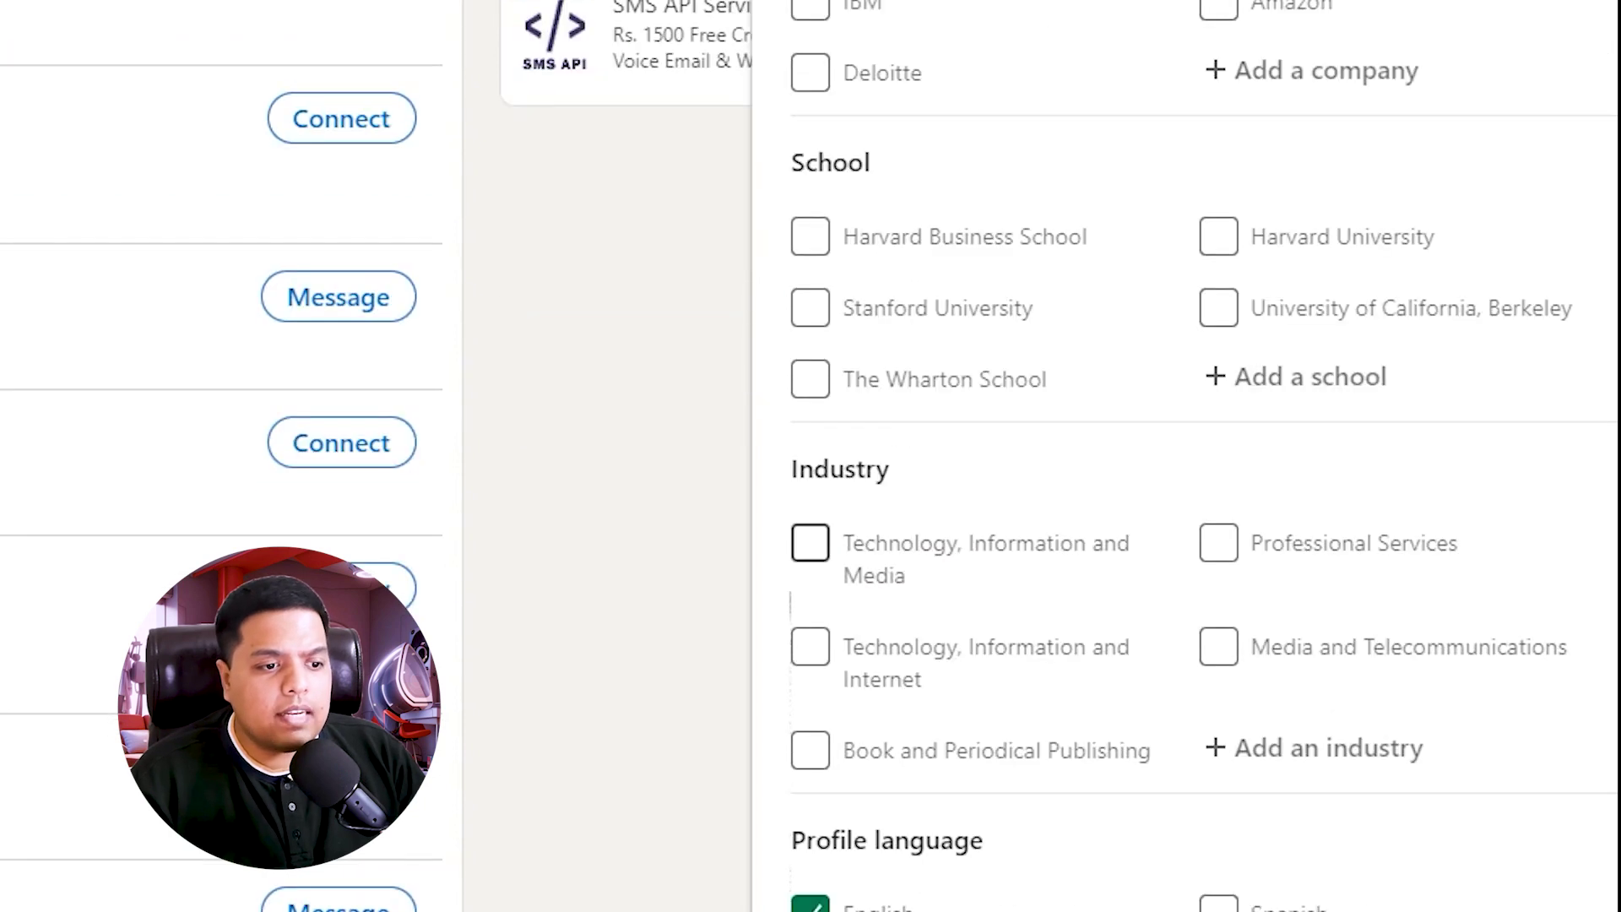
{"action": "scroll", "coordinate": [1314, 586], "scroll_direction": "up", "scroll_amount": 2}
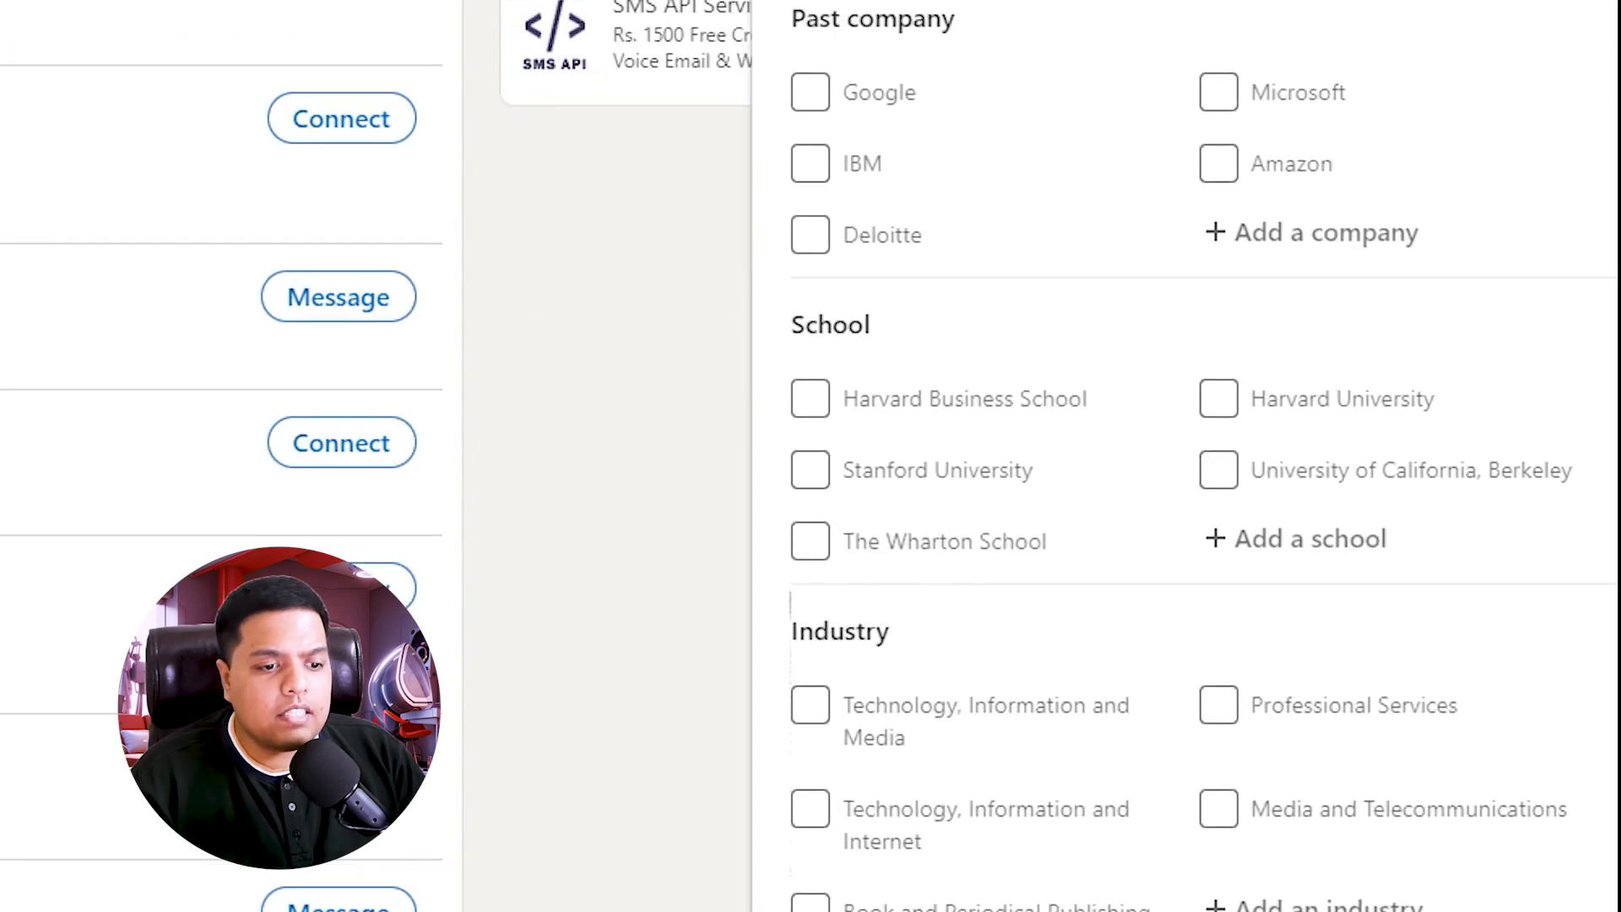
{"action": "scroll", "coordinate": [1314, 585], "scroll_direction": "down", "scroll_amount": 4}
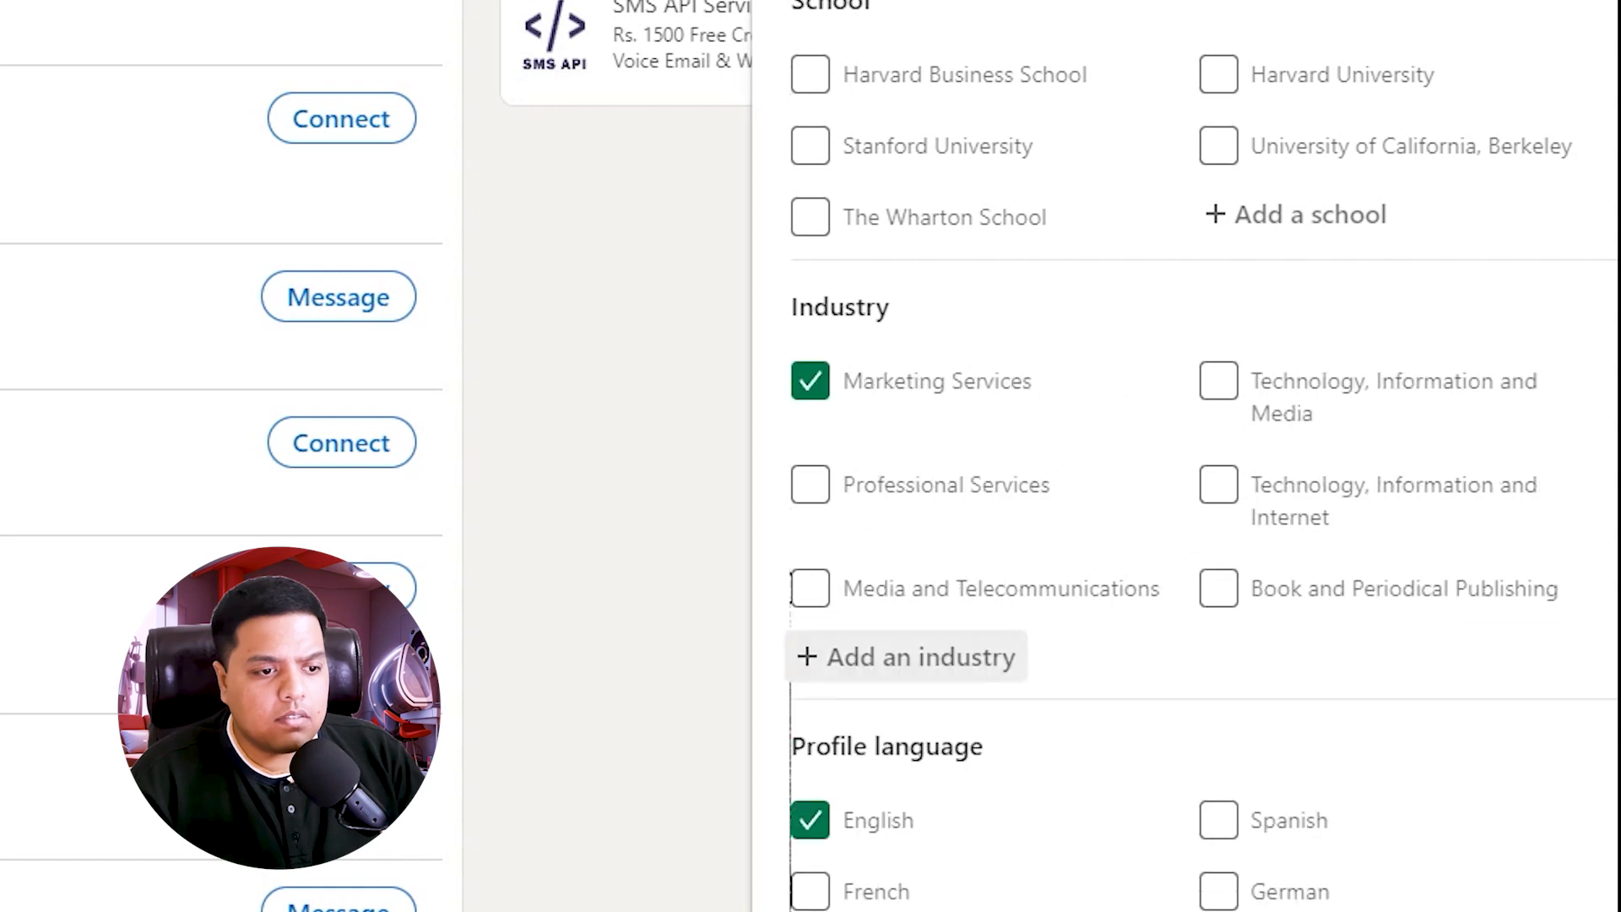
{"action": "scroll", "coordinate": [1183, 506], "scroll_direction": "down", "scroll_amount": 4}
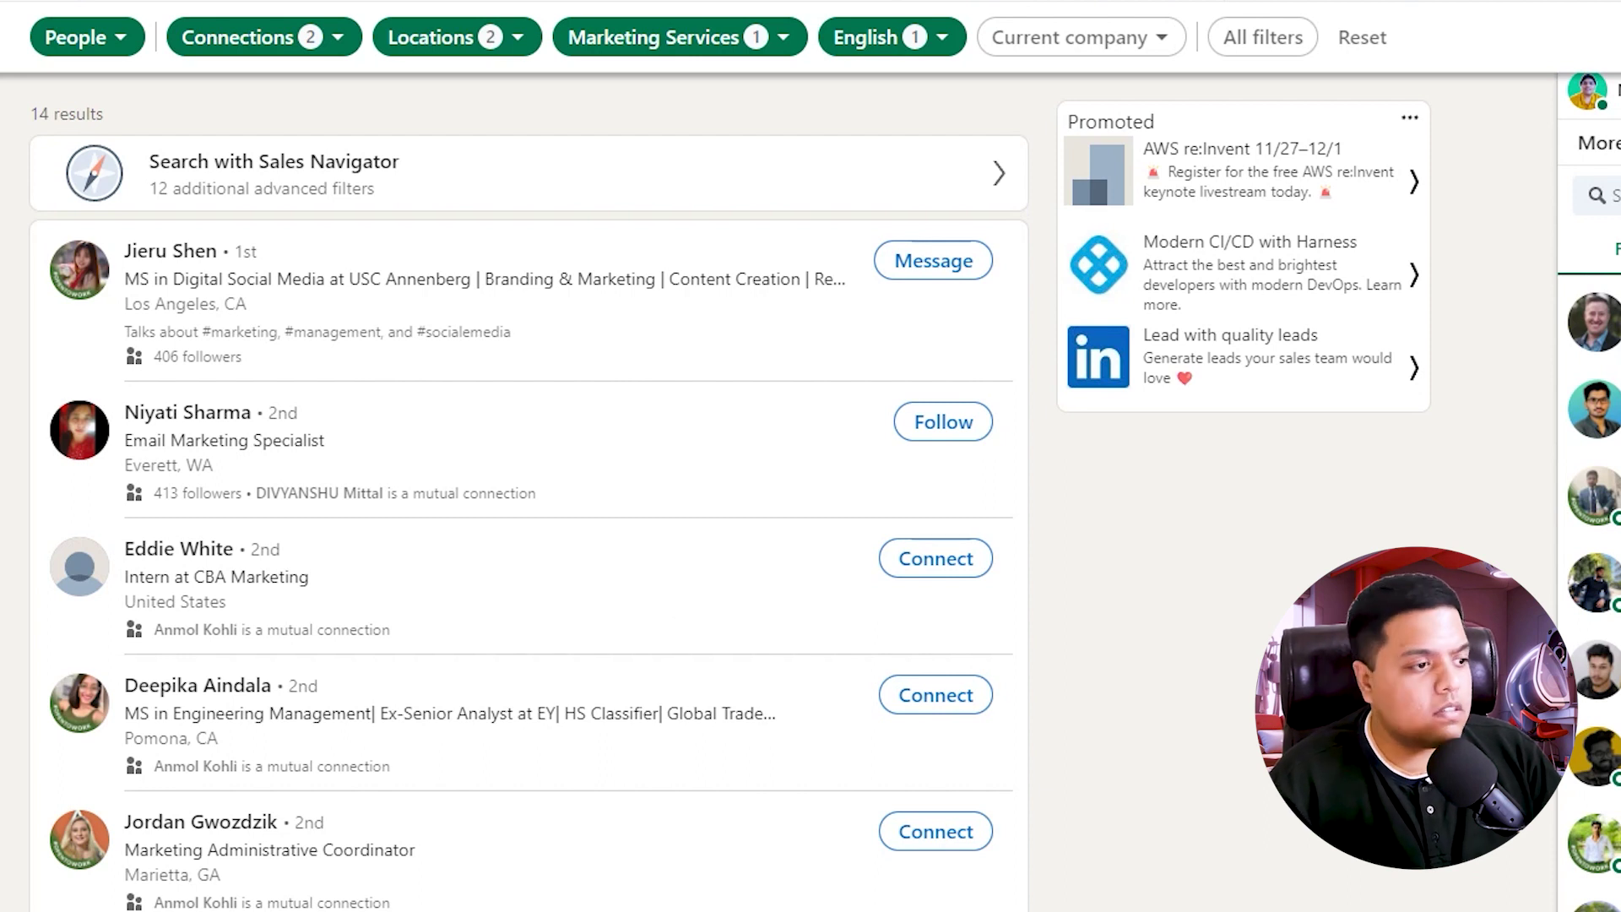
Look through the people listed by the filtered LinkedIn search.
{"action": "scroll", "coordinate": [529, 492], "scroll_direction": "down", "scroll_amount": 4}
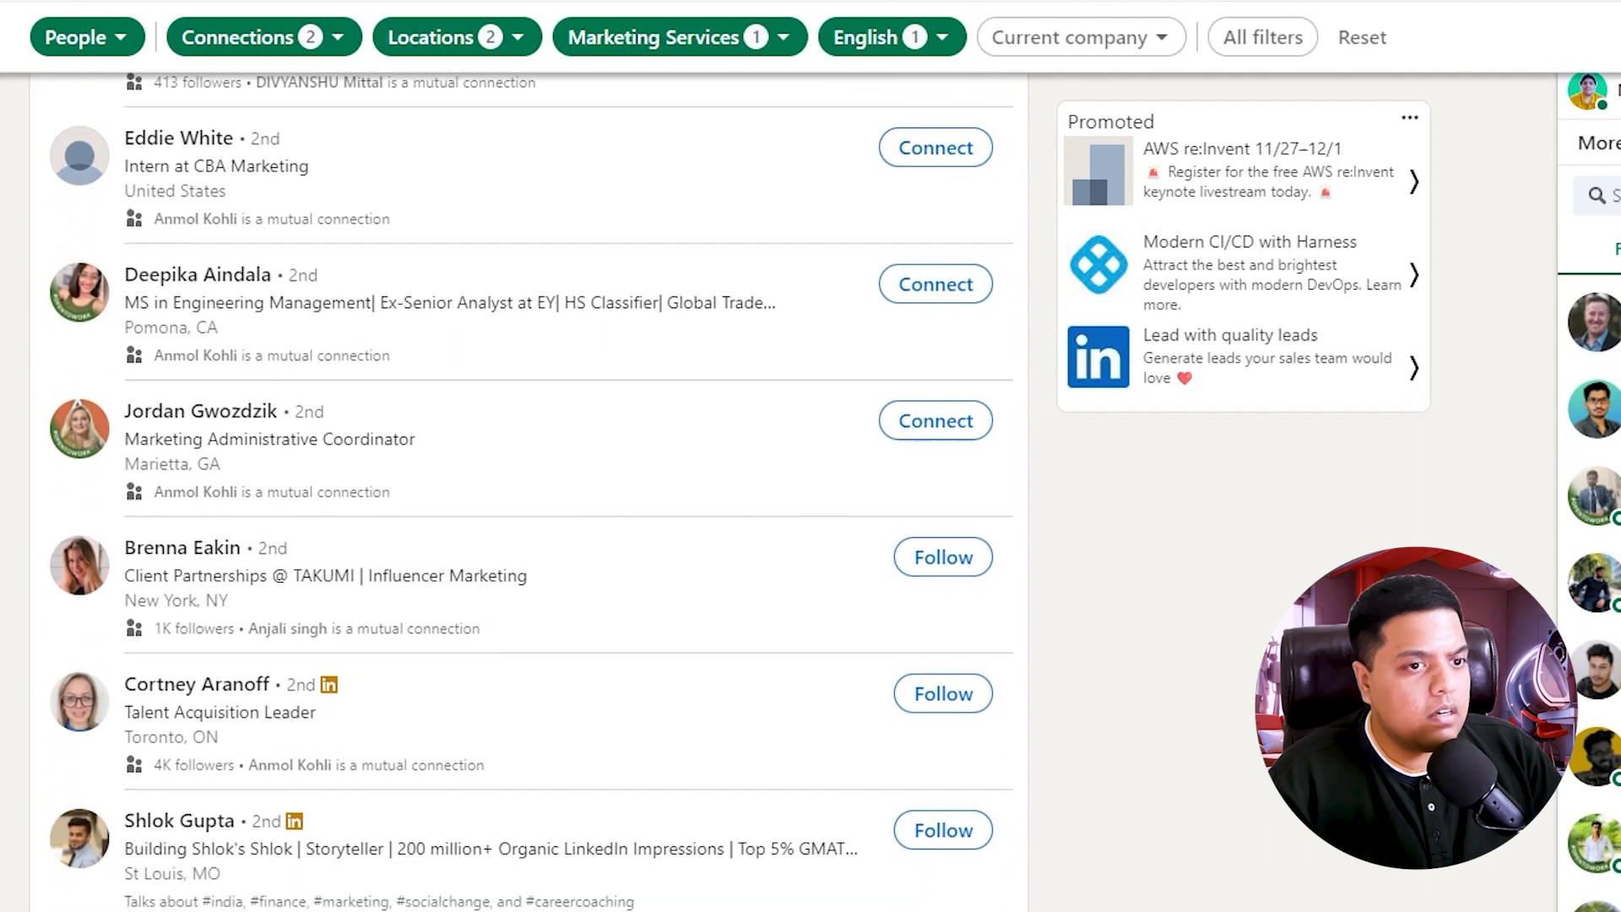
{"action": "scroll", "coordinate": [529, 492], "scroll_direction": "up", "scroll_amount": 4}
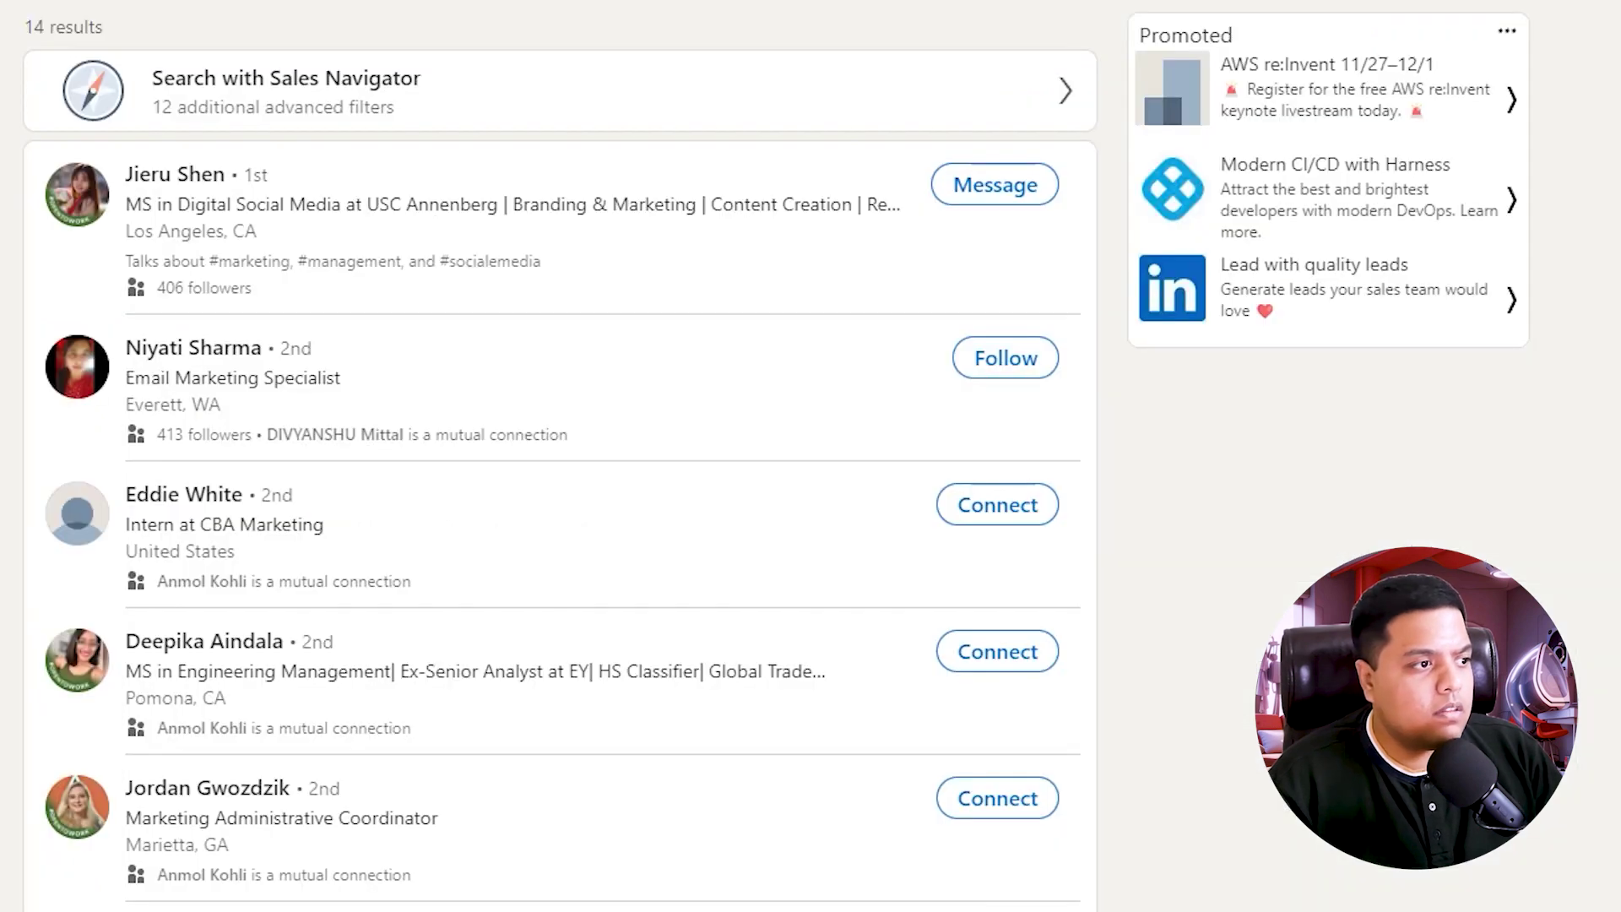
{"action": "scroll", "coordinate": [563, 456], "scroll_direction": "down", "scroll_amount": 8}
{"action": "scroll", "coordinate": [562, 456], "scroll_direction": "up", "scroll_amount": 8}
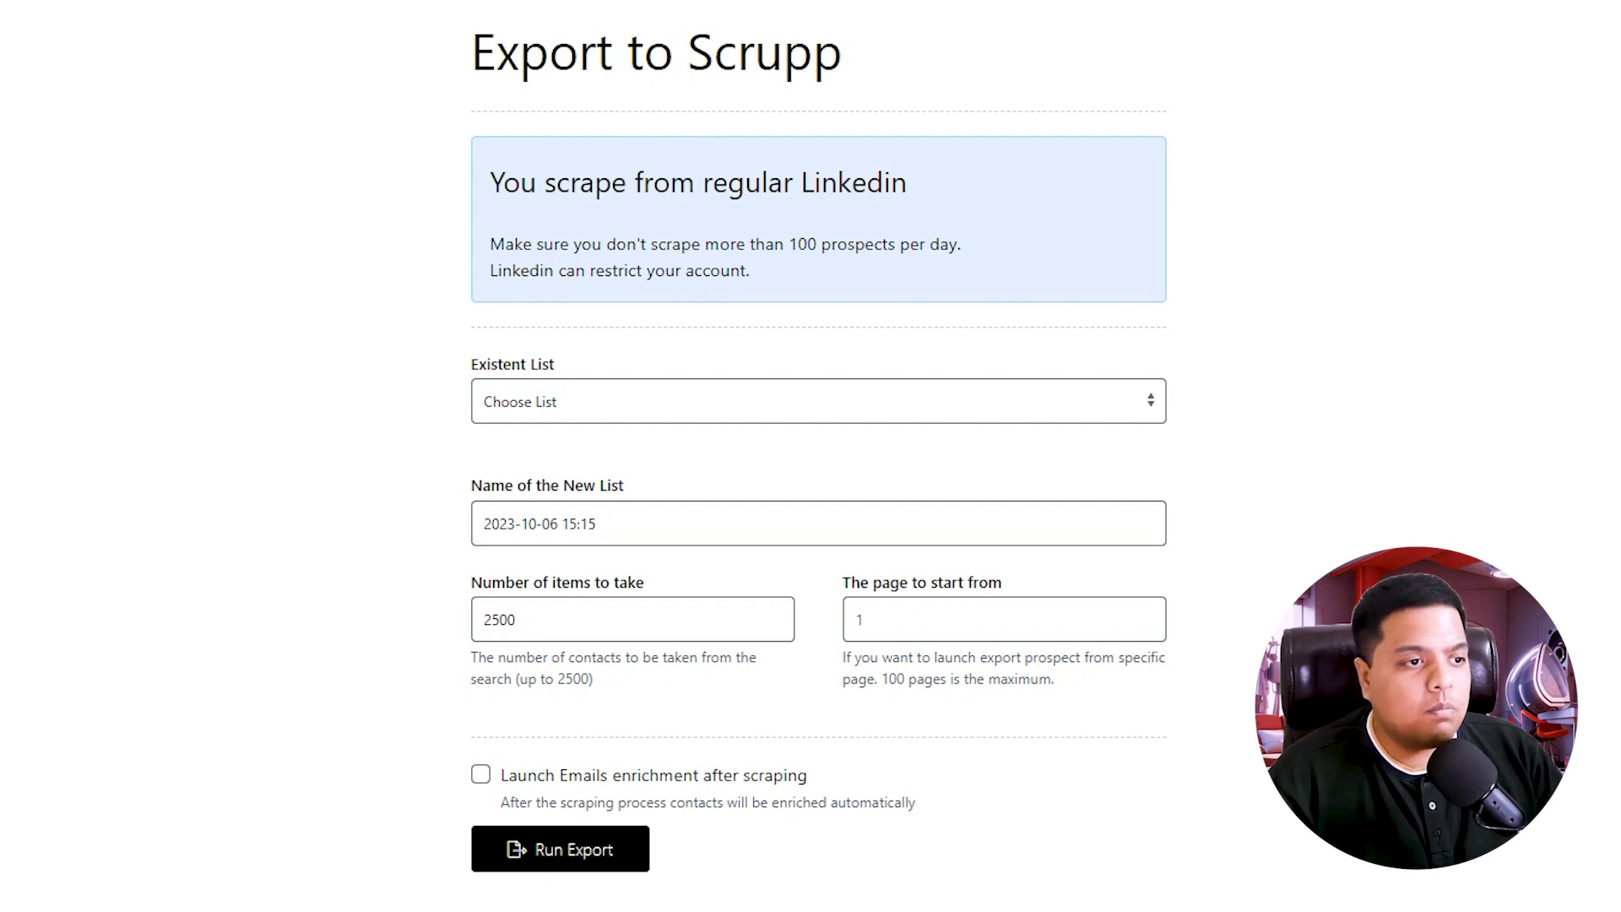
Set up the Scrupp export with a new list named Testing Basic, 100 items to take and email enrichment after scraping.
{"action": "left_click", "coordinate": [818, 401]}
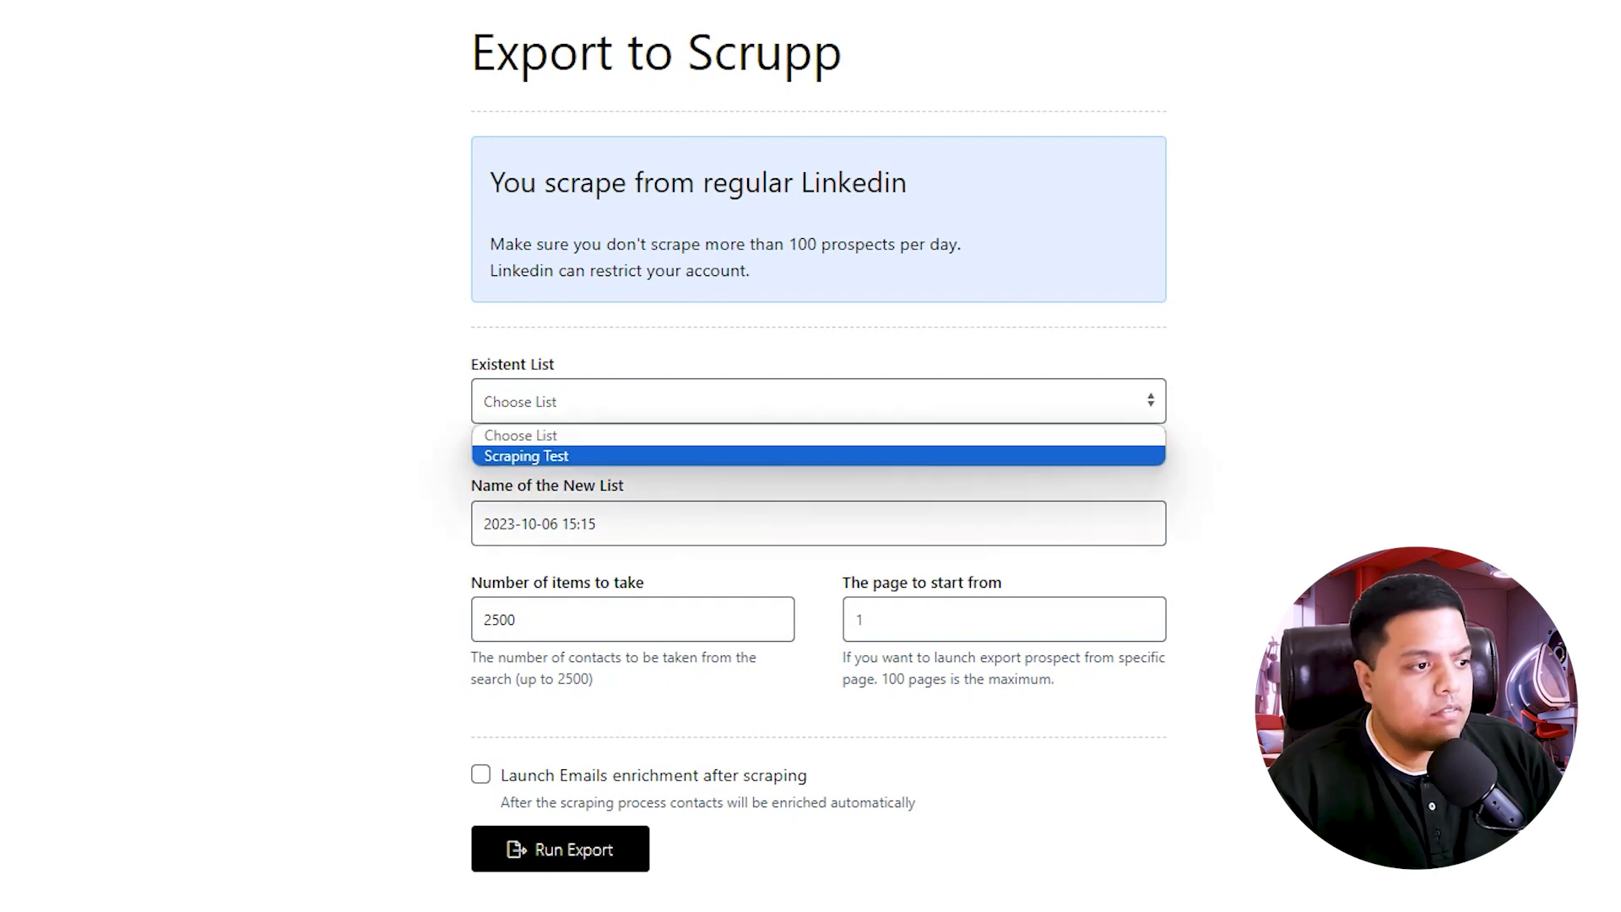
{"action": "left_click", "coordinate": [818, 434]}
{"action": "key", "text": "Tab"}
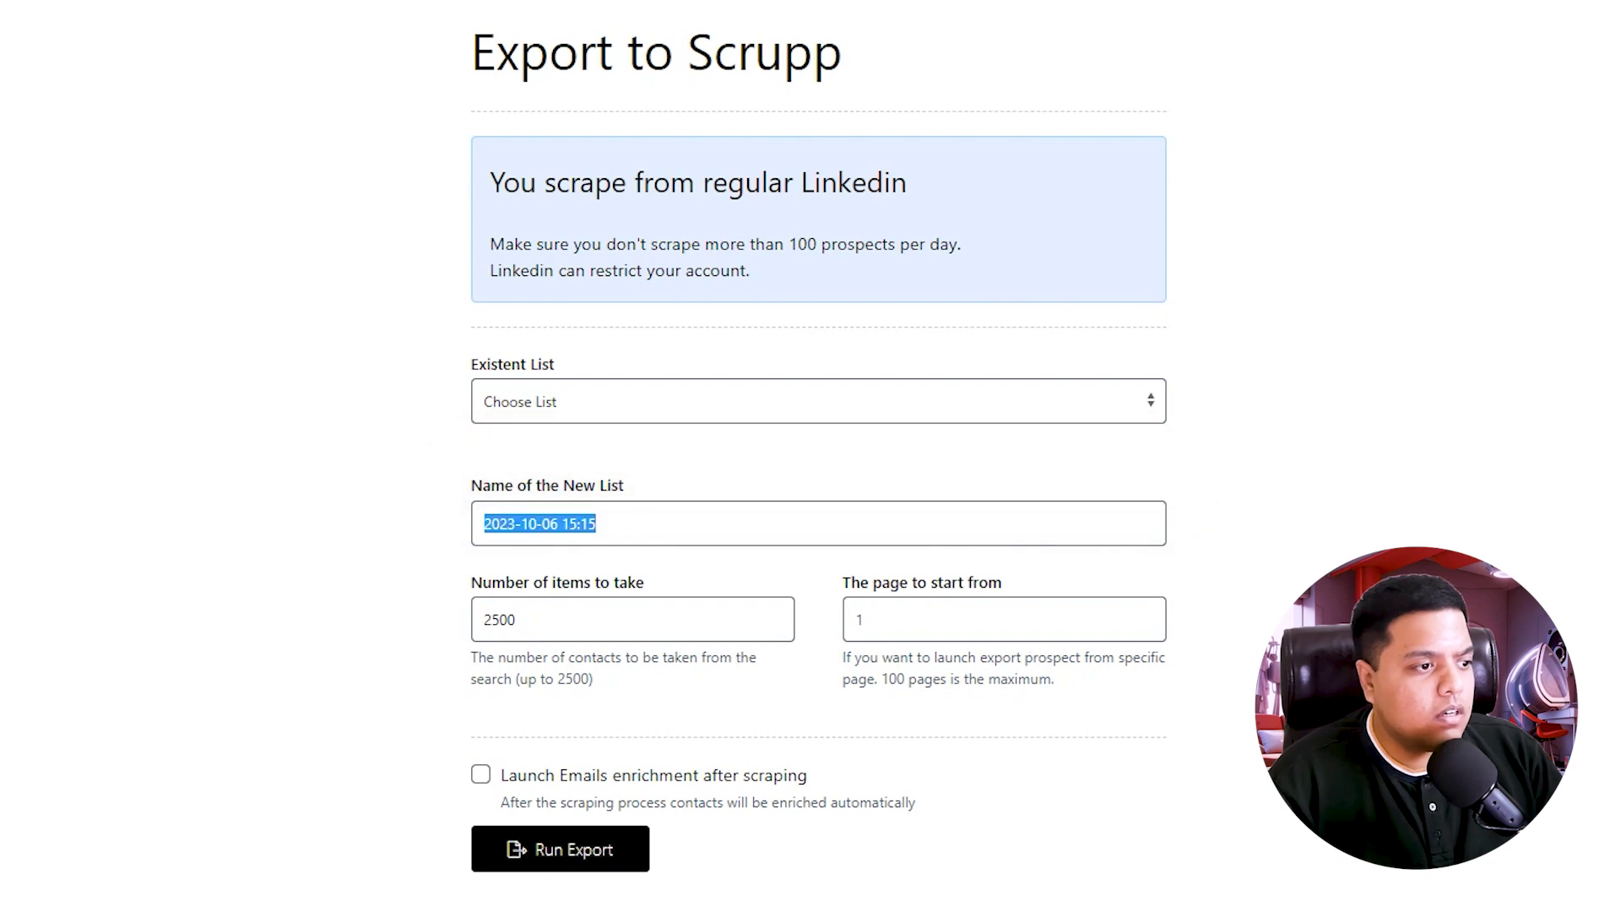
{"action": "key", "text": "shift+Tab"}
{"action": "key", "text": "alt+Down"}
{"action": "key", "text": "Escape"}
{"action": "key", "text": "alt+Down"}
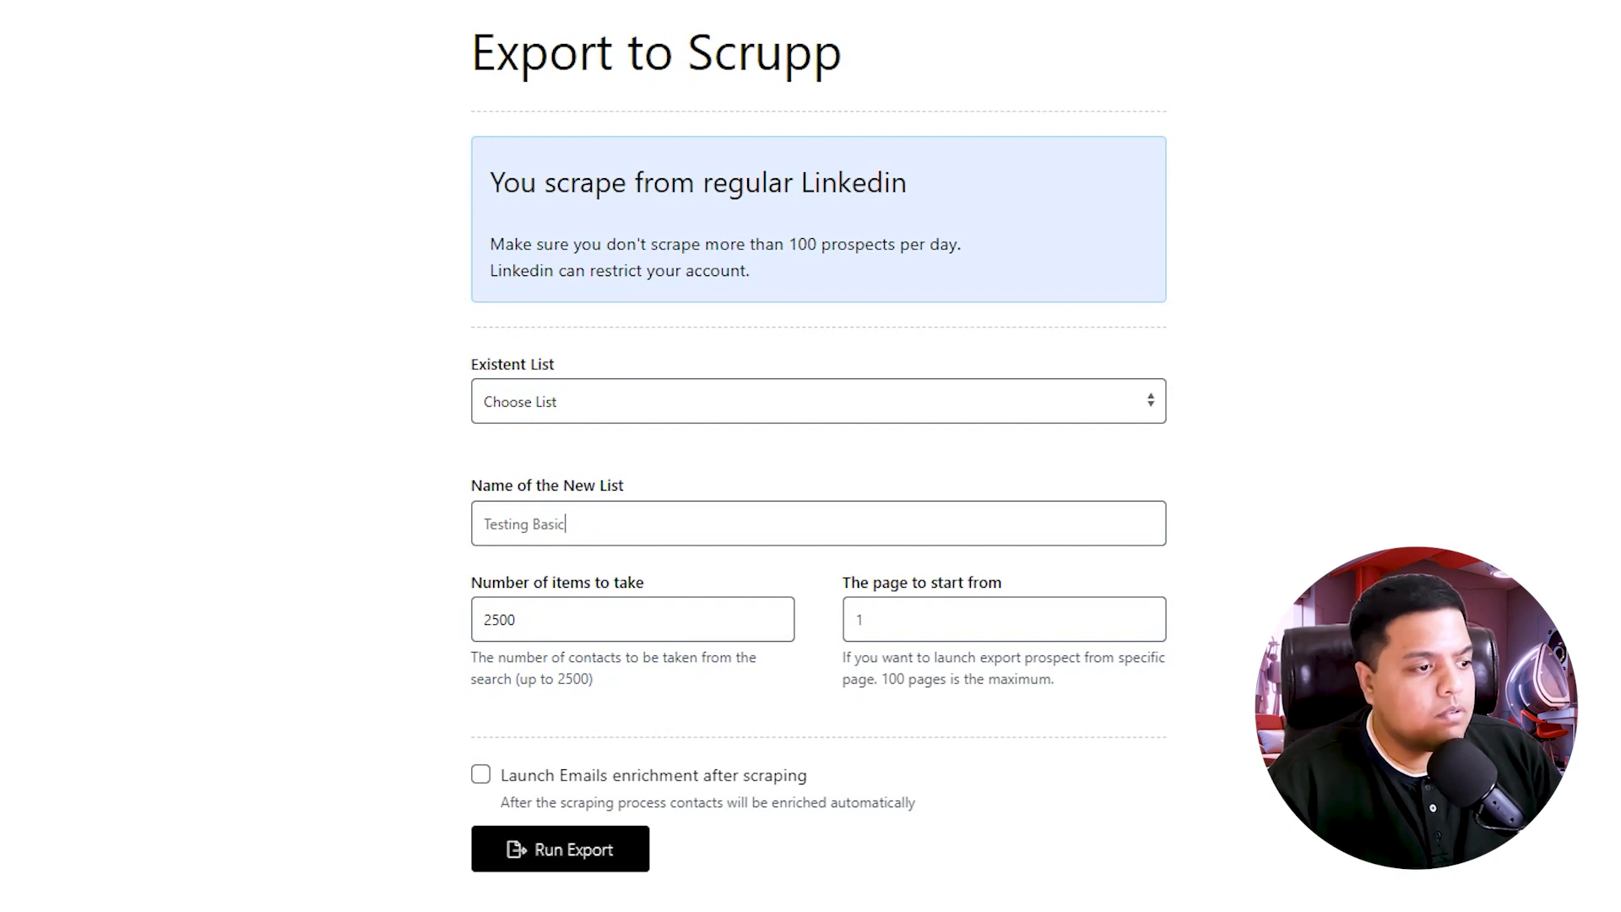
{"action": "key", "text": "Tab"}
{"action": "type", "text": "100"}
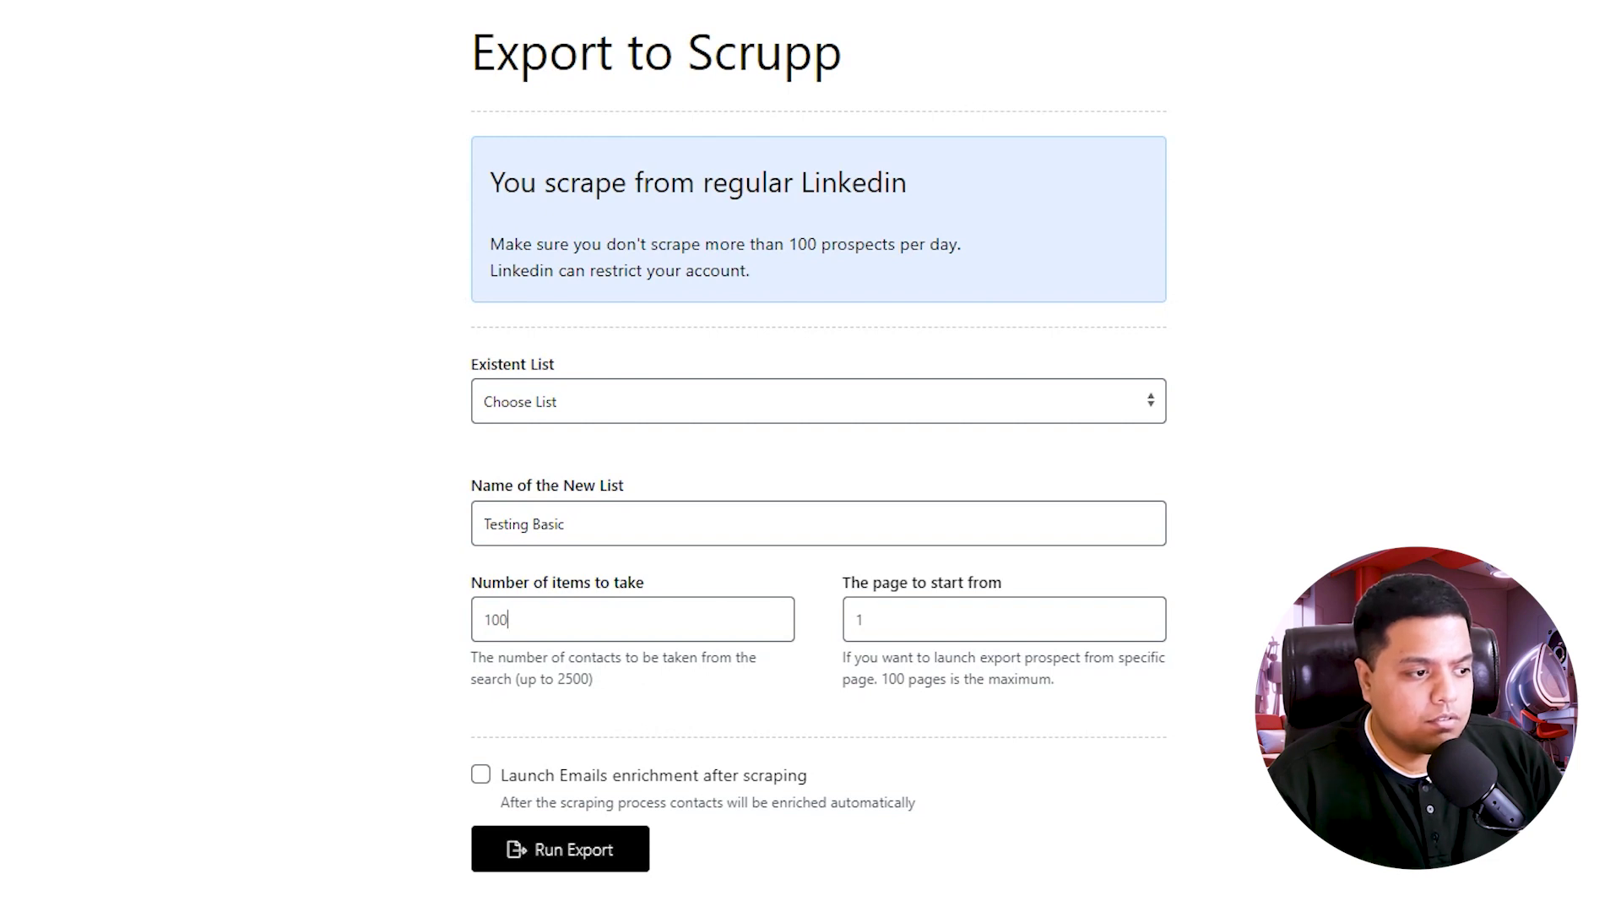
{"action": "left_click", "coordinate": [480, 774]}
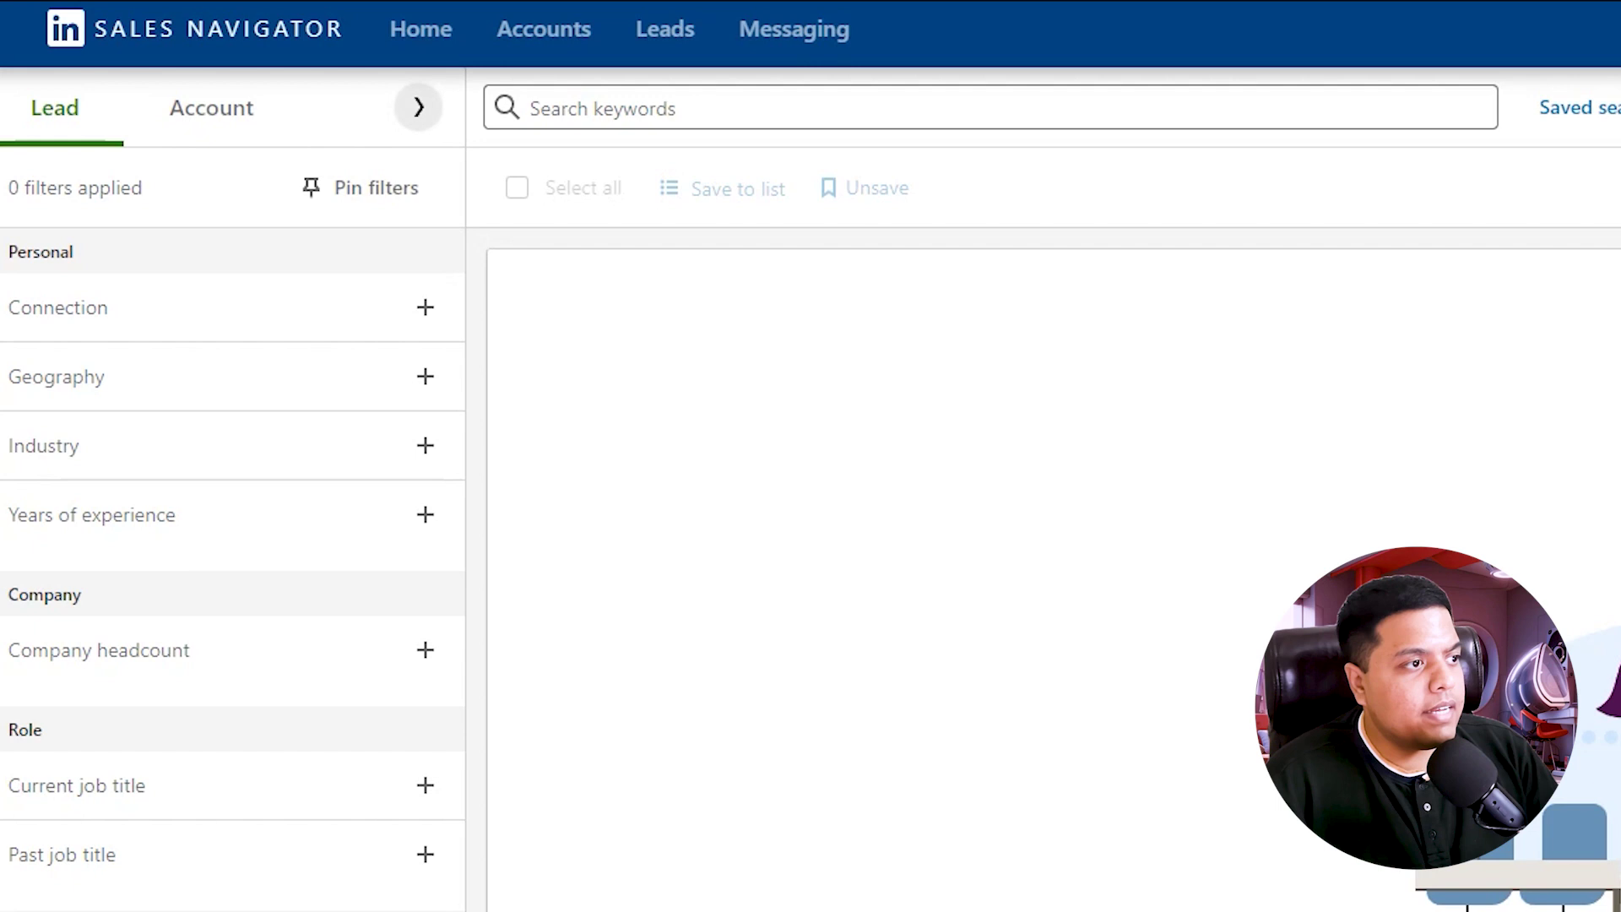
Expand the Sales Navigator lead filters and examine the options for company headcount, company type and connection.
{"action": "left_click", "coordinate": [418, 107]}
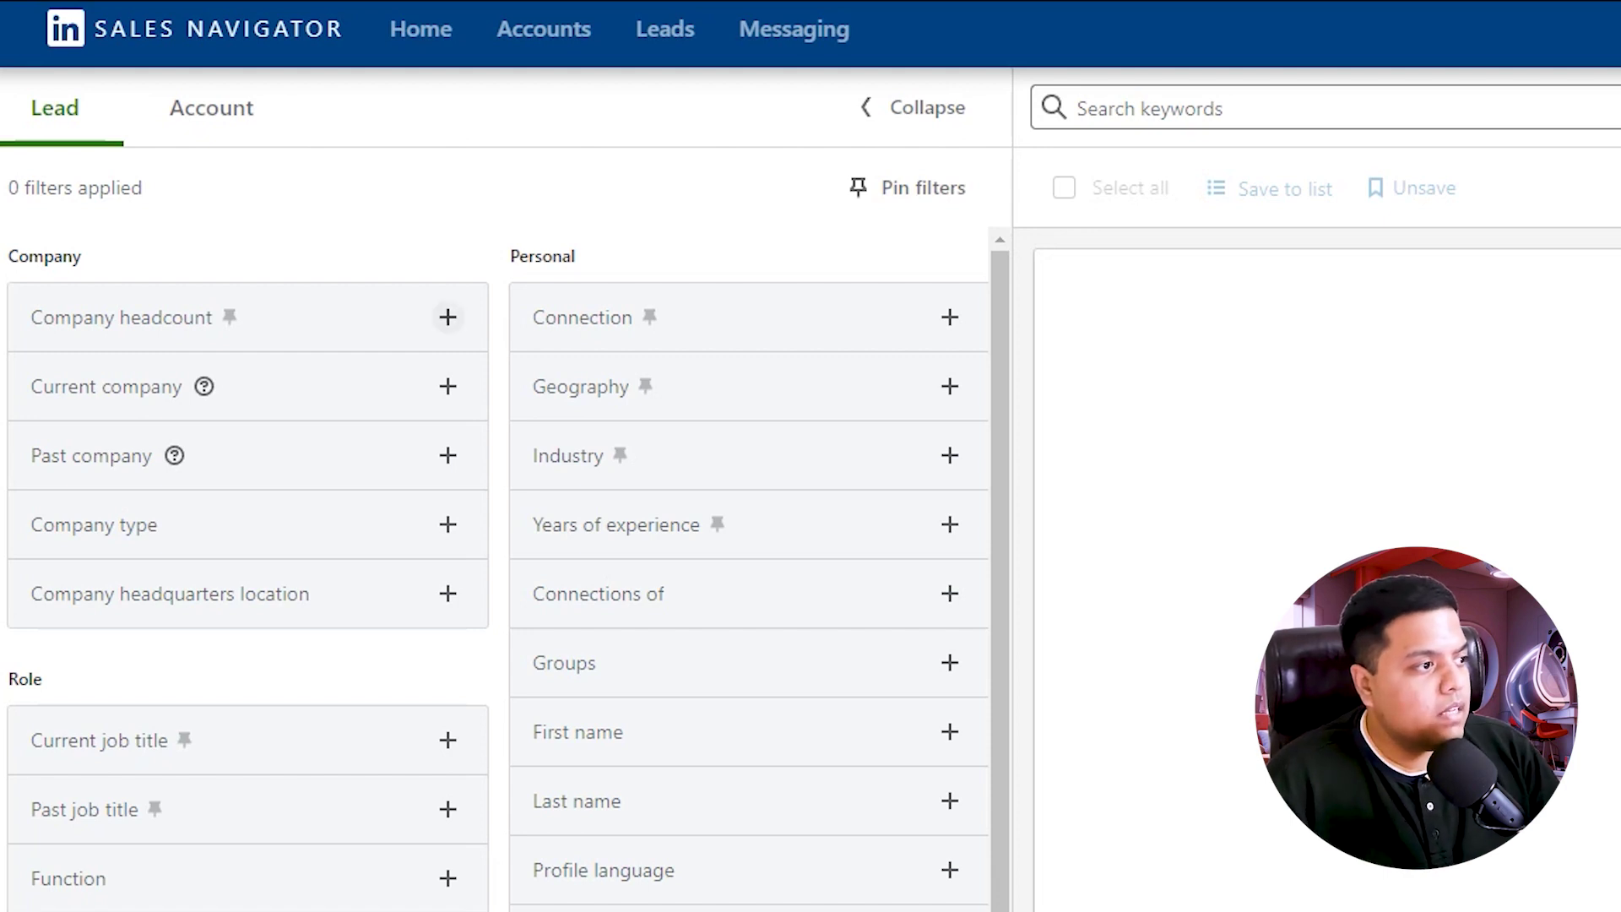
{"action": "left_click", "coordinate": [447, 317]}
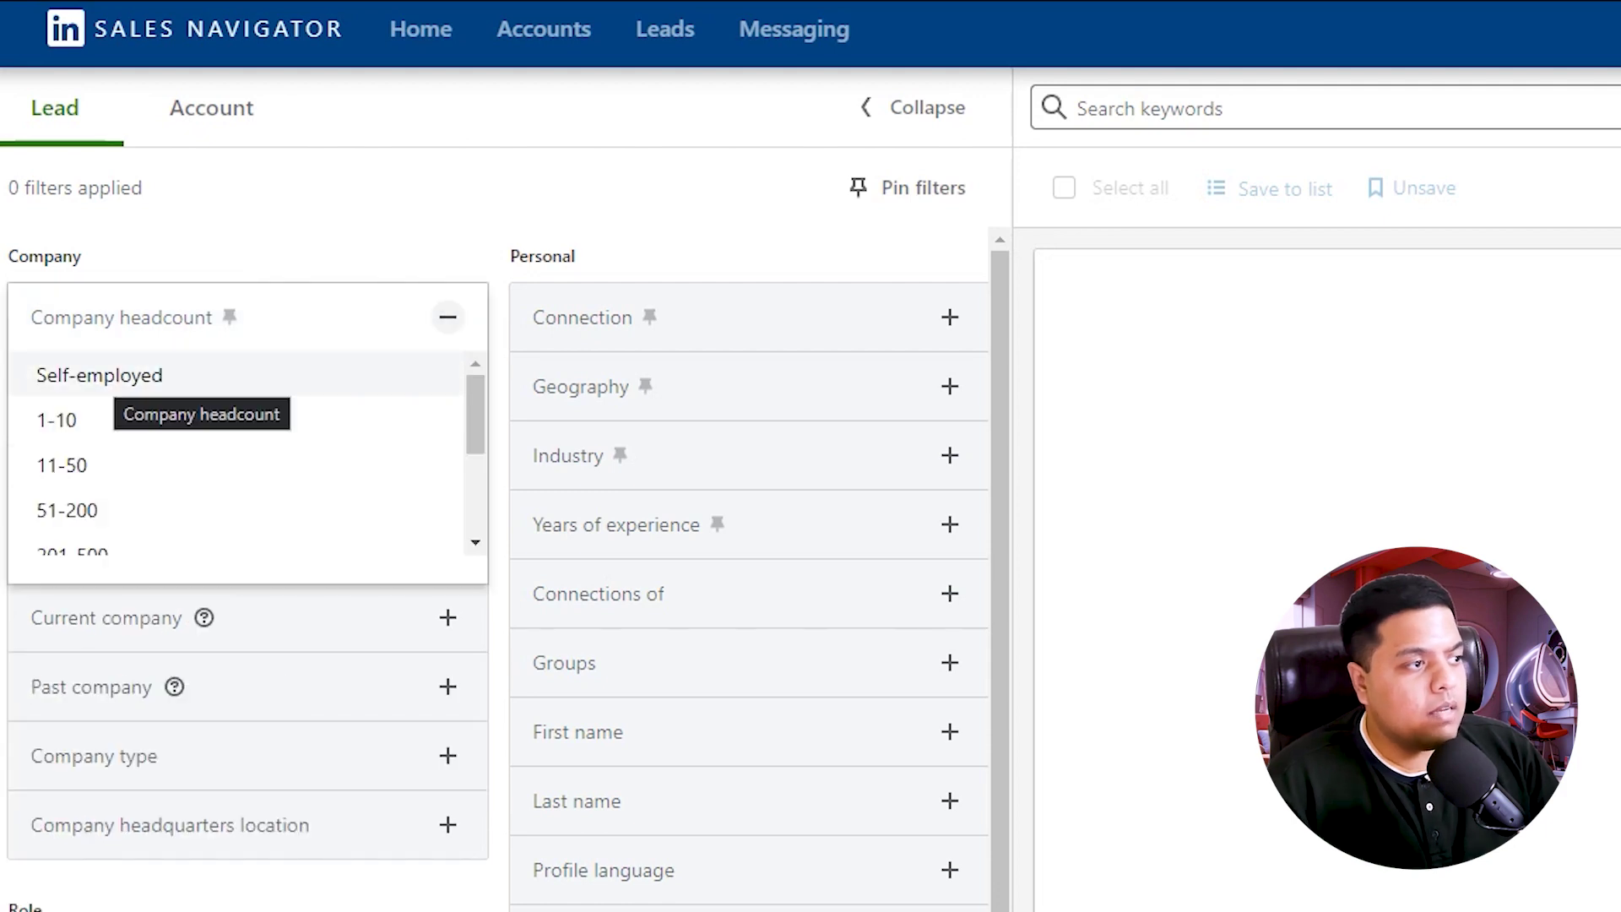
{"action": "left_click", "coordinate": [448, 756]}
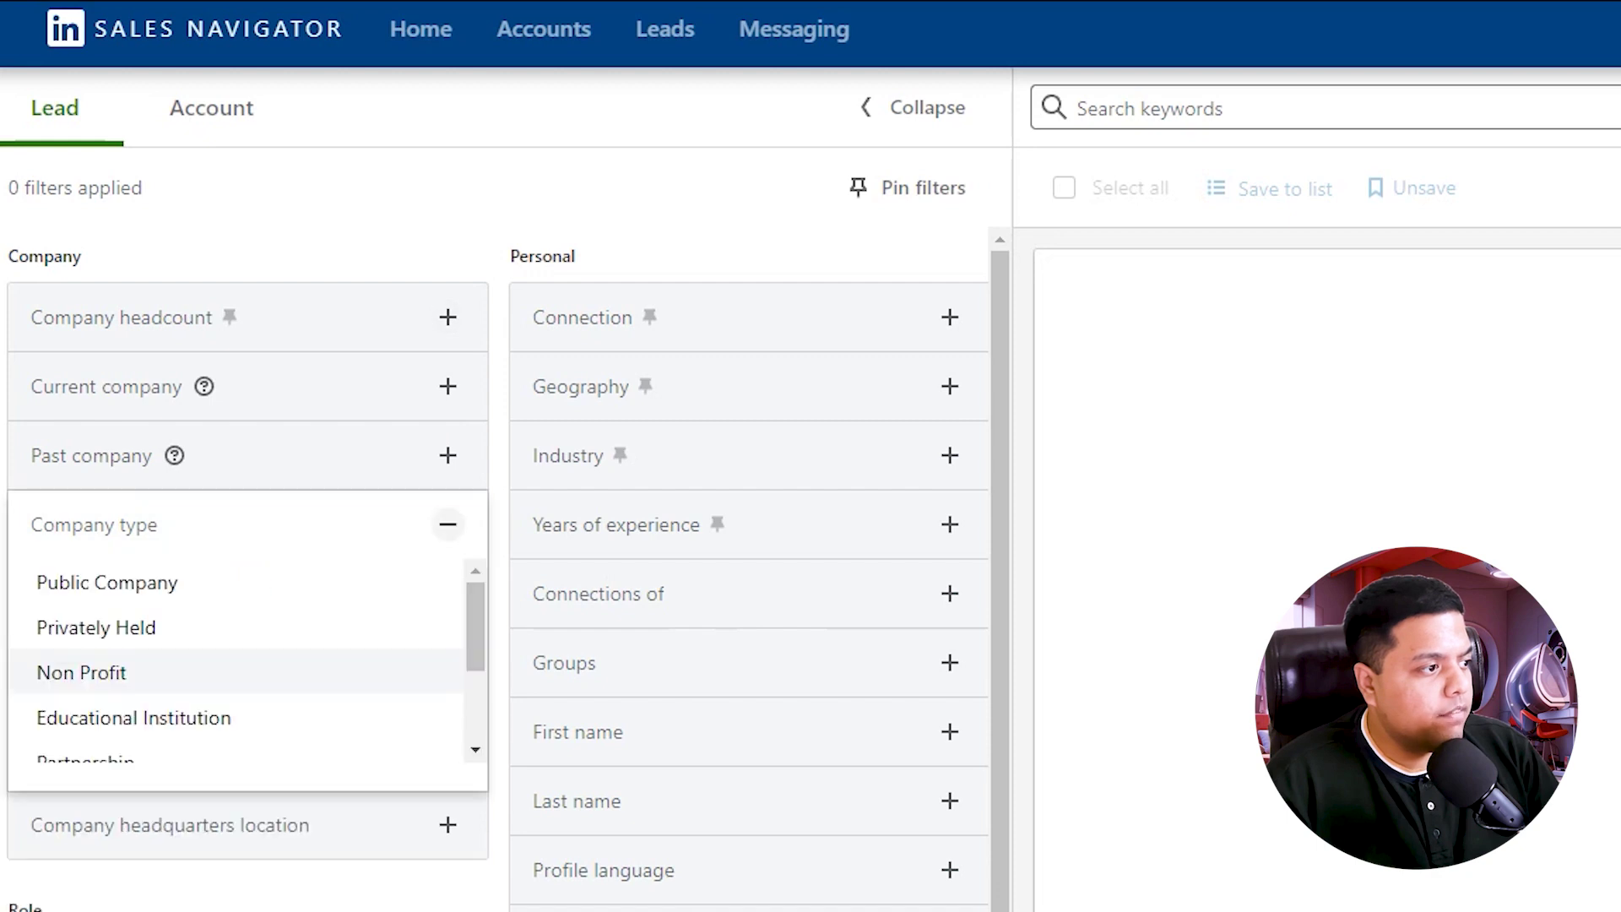
{"action": "scroll", "coordinate": [84, 621], "scroll_direction": "down", "scroll_amount": 2}
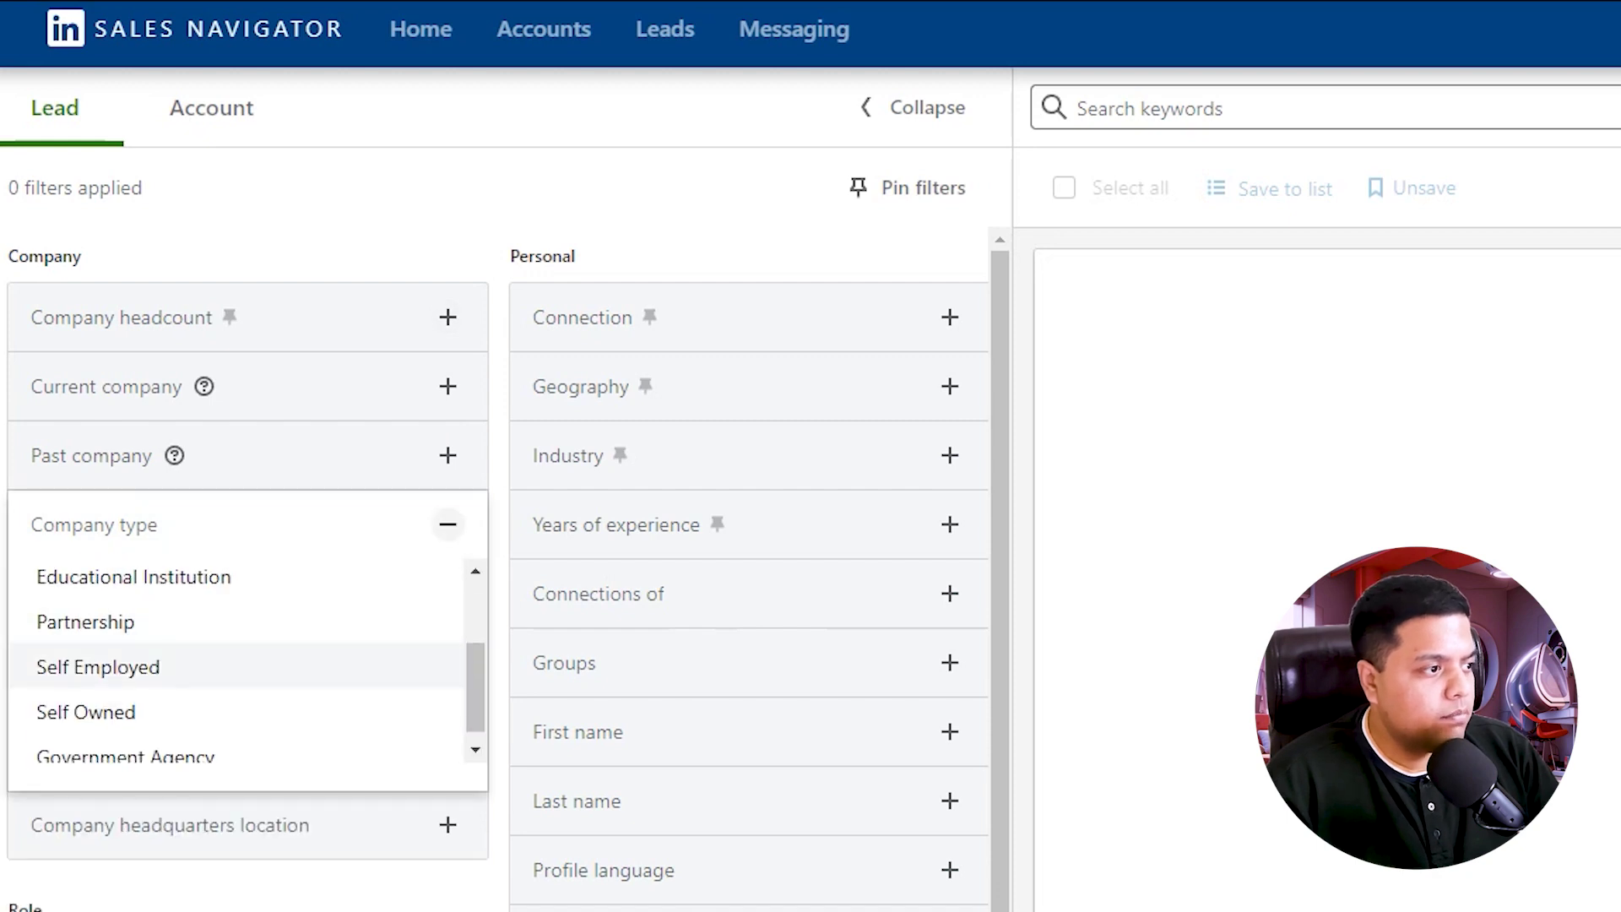
{"action": "left_click", "coordinate": [448, 525]}
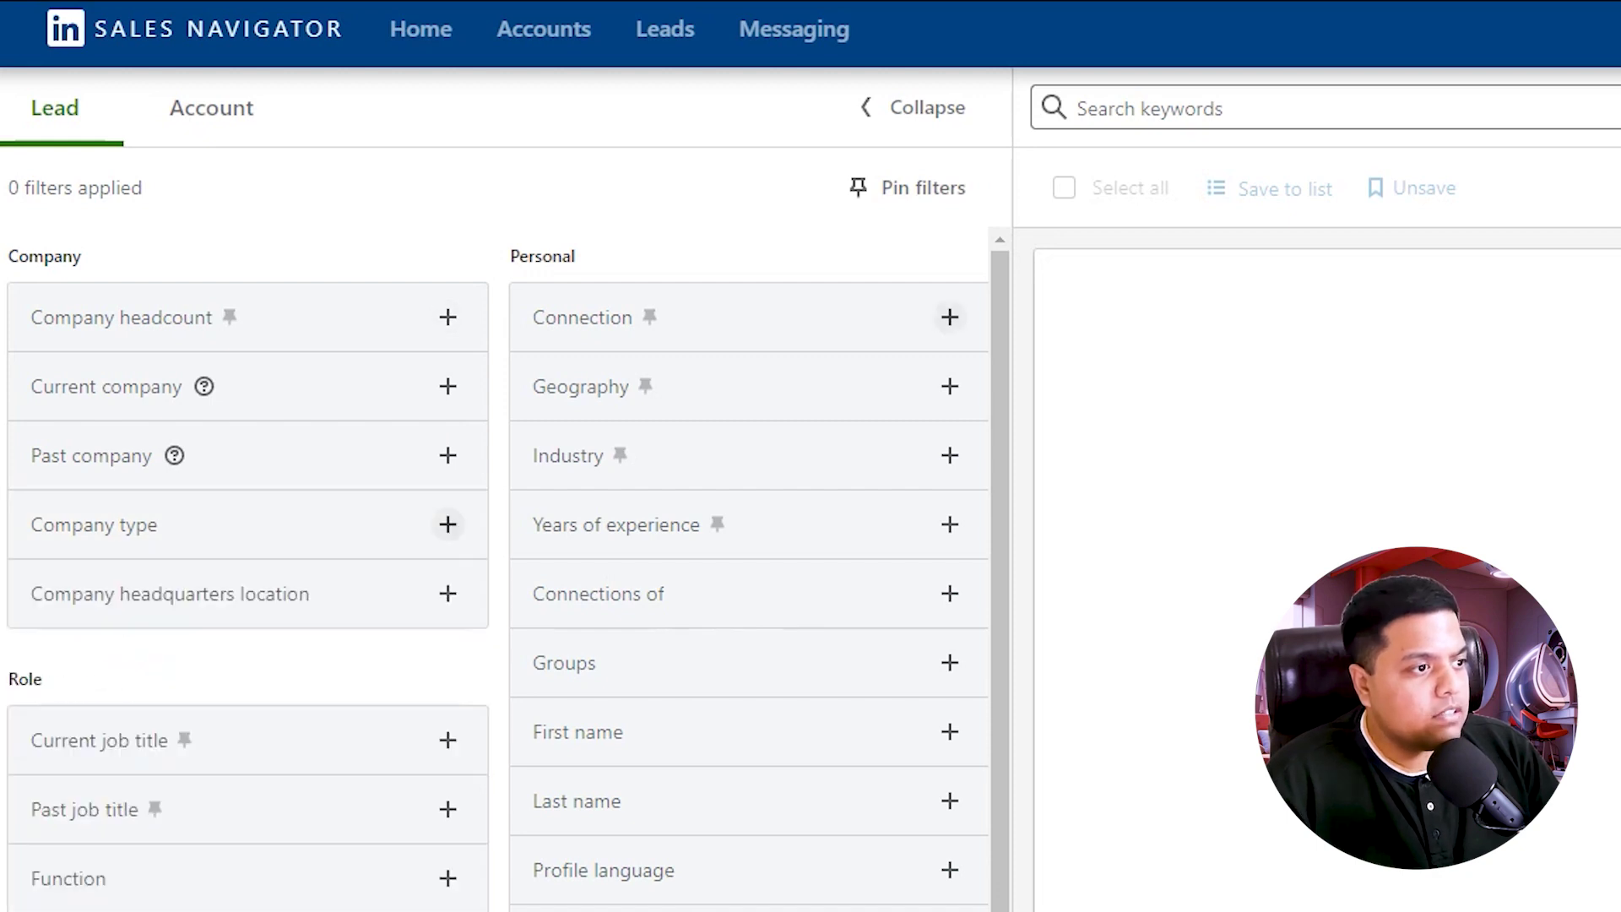
{"action": "left_click", "coordinate": [950, 317]}
{"action": "left_click", "coordinate": [949, 317]}
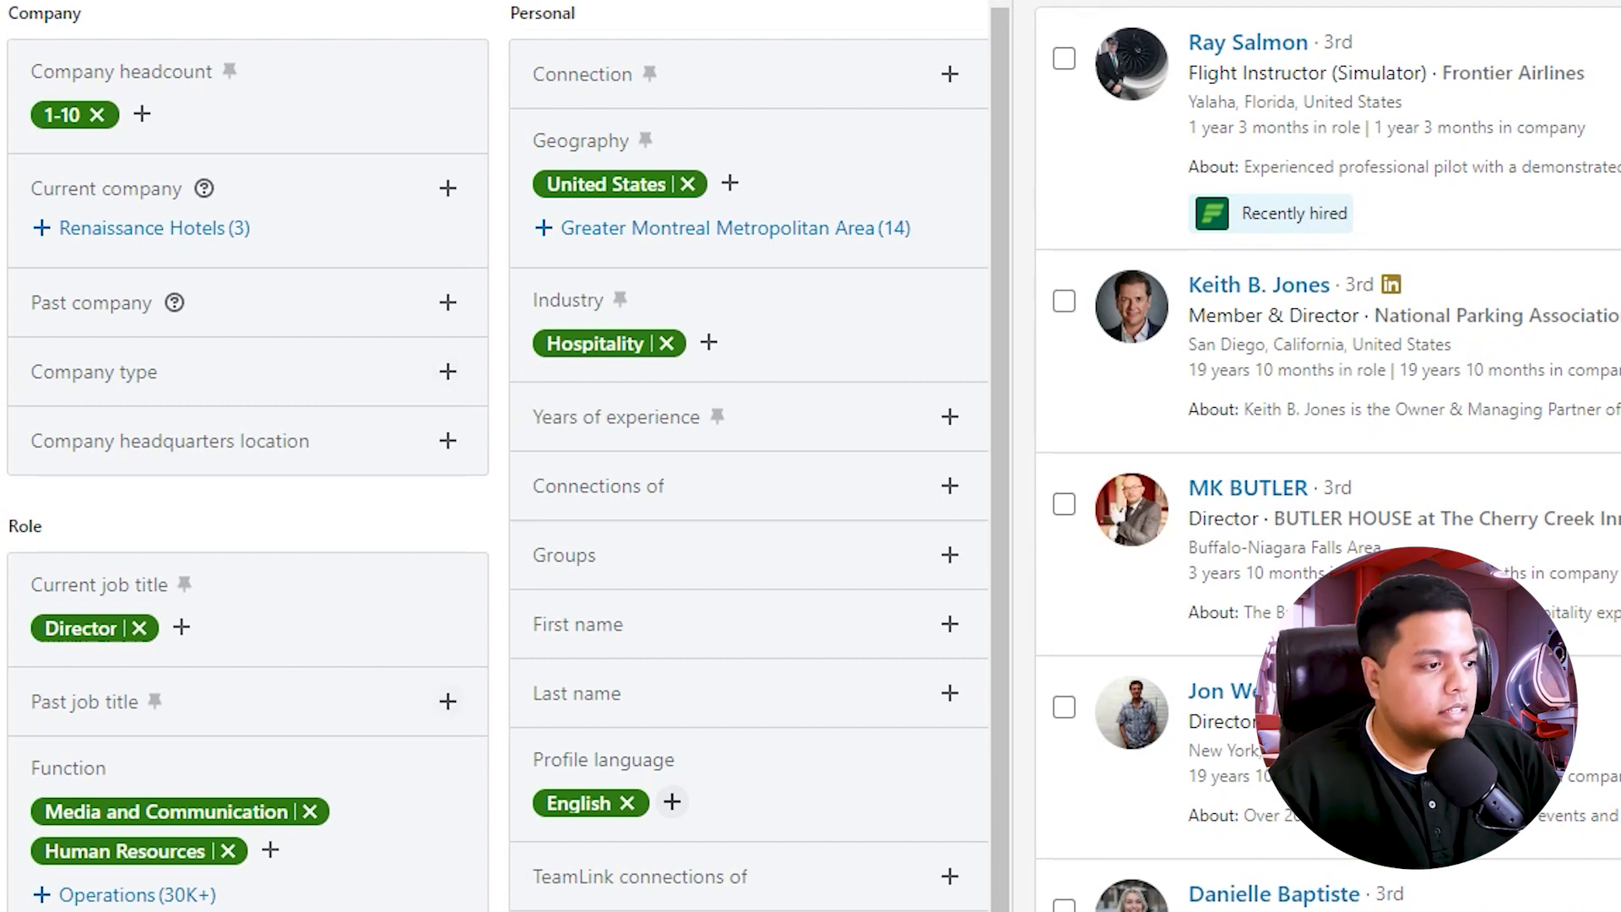
{"action": "scroll", "coordinate": [499, 456], "scroll_direction": "down", "scroll_amount": 4}
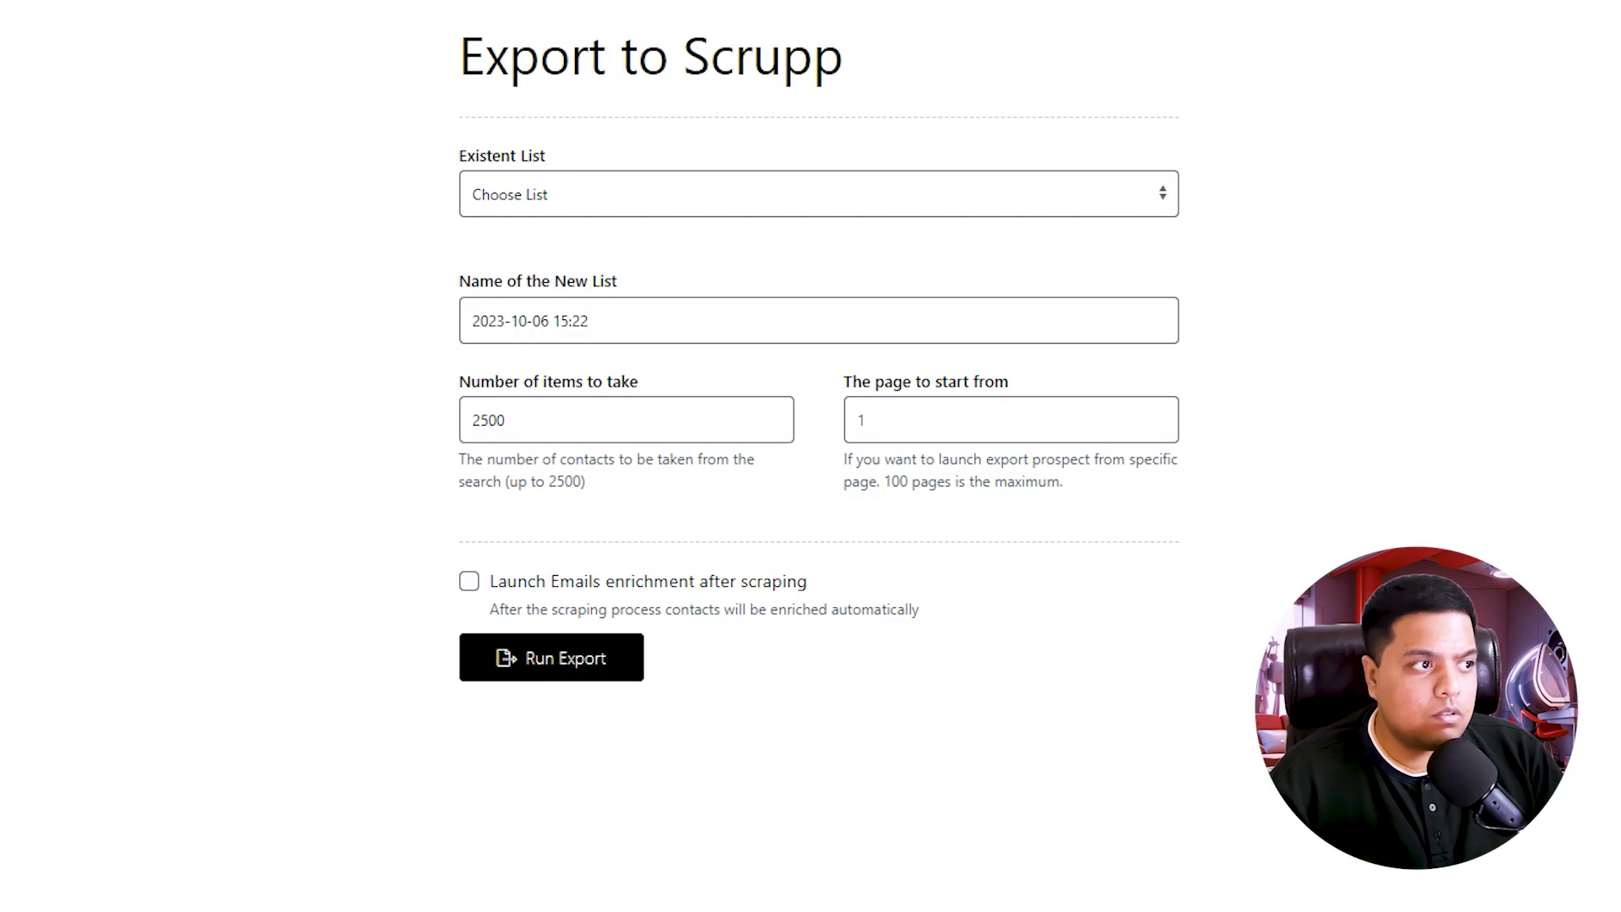
Set up the lead export with a new list named Testing Sales Nav, 200 items to take and email enrichment after scraping.
{"action": "type", "text": "Testing Sales Nav"}
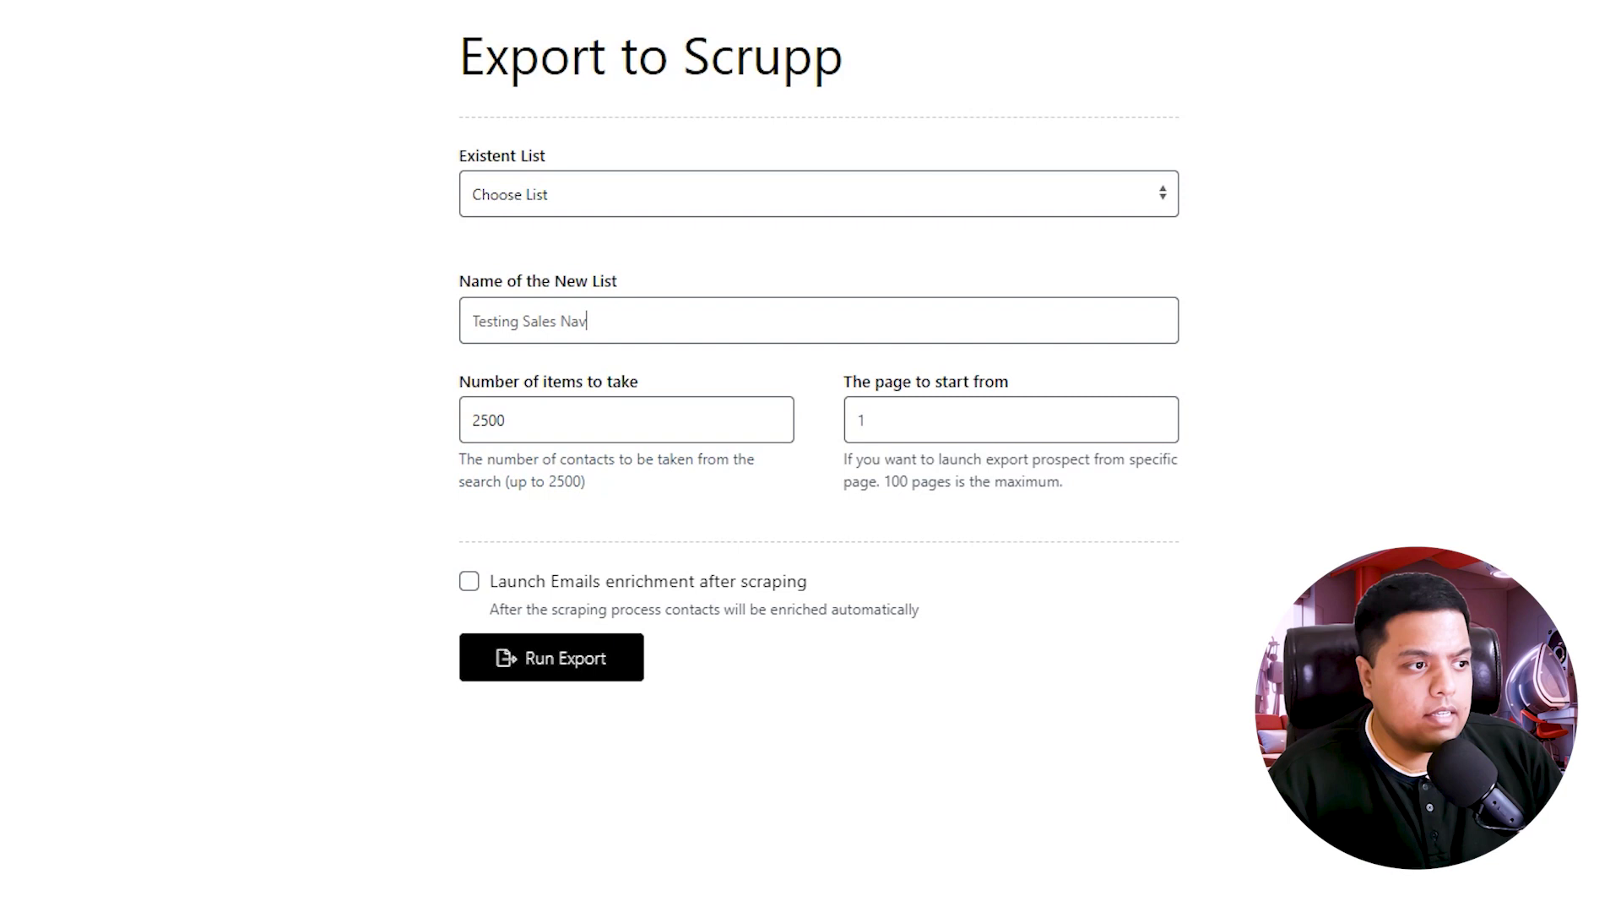
{"action": "key", "text": "Tab"}
{"action": "type", "text": "200"}
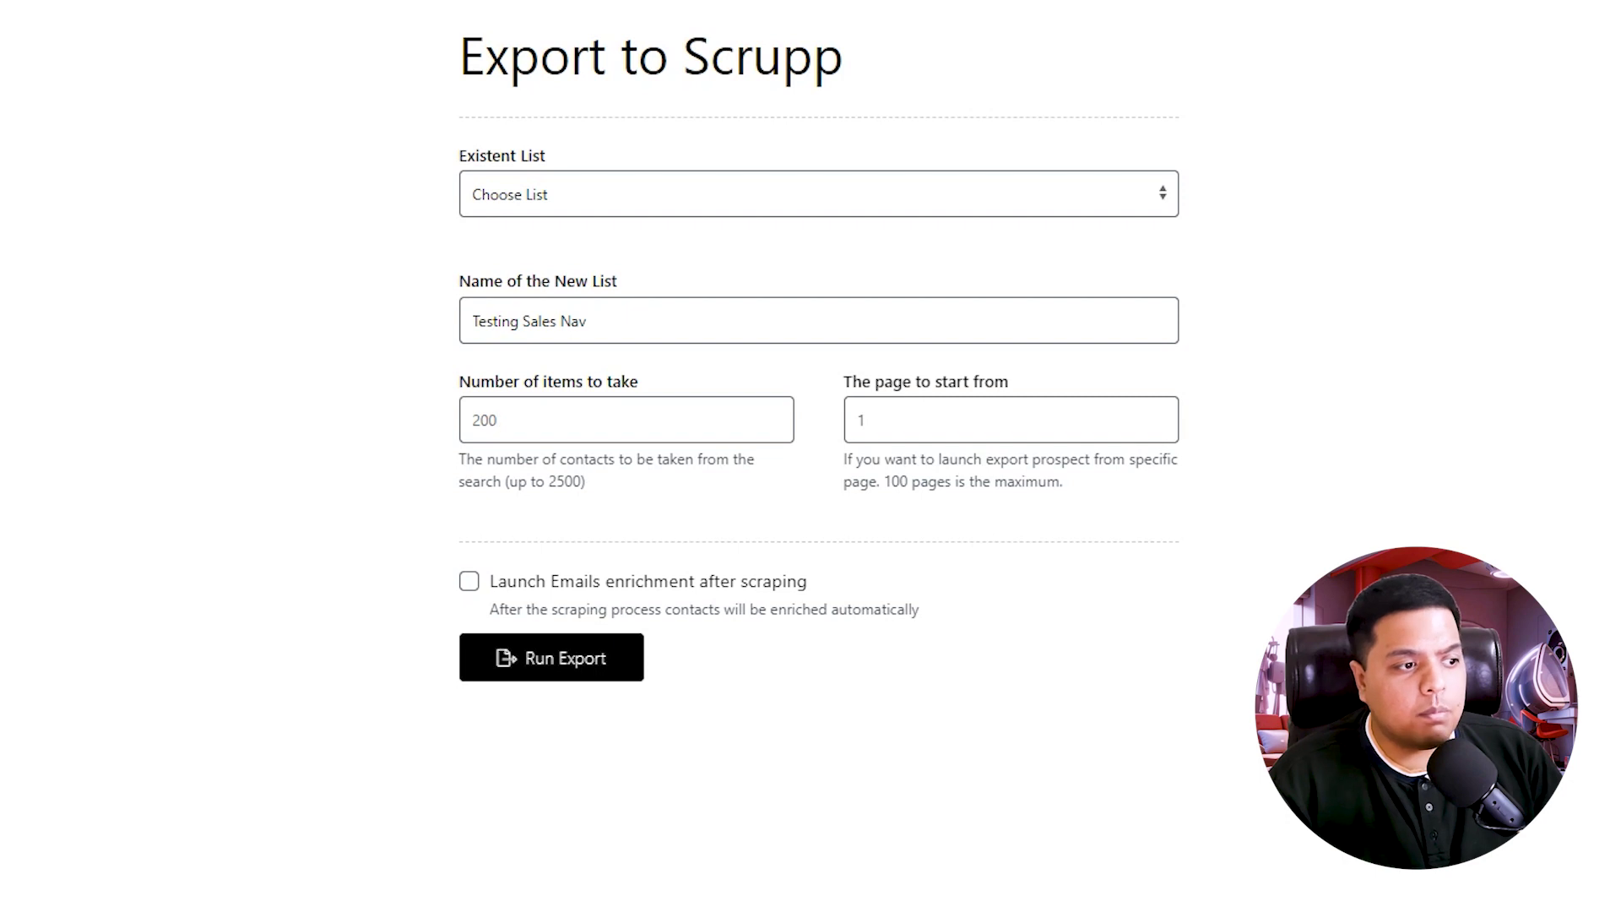
{"action": "left_click", "coordinate": [469, 581]}
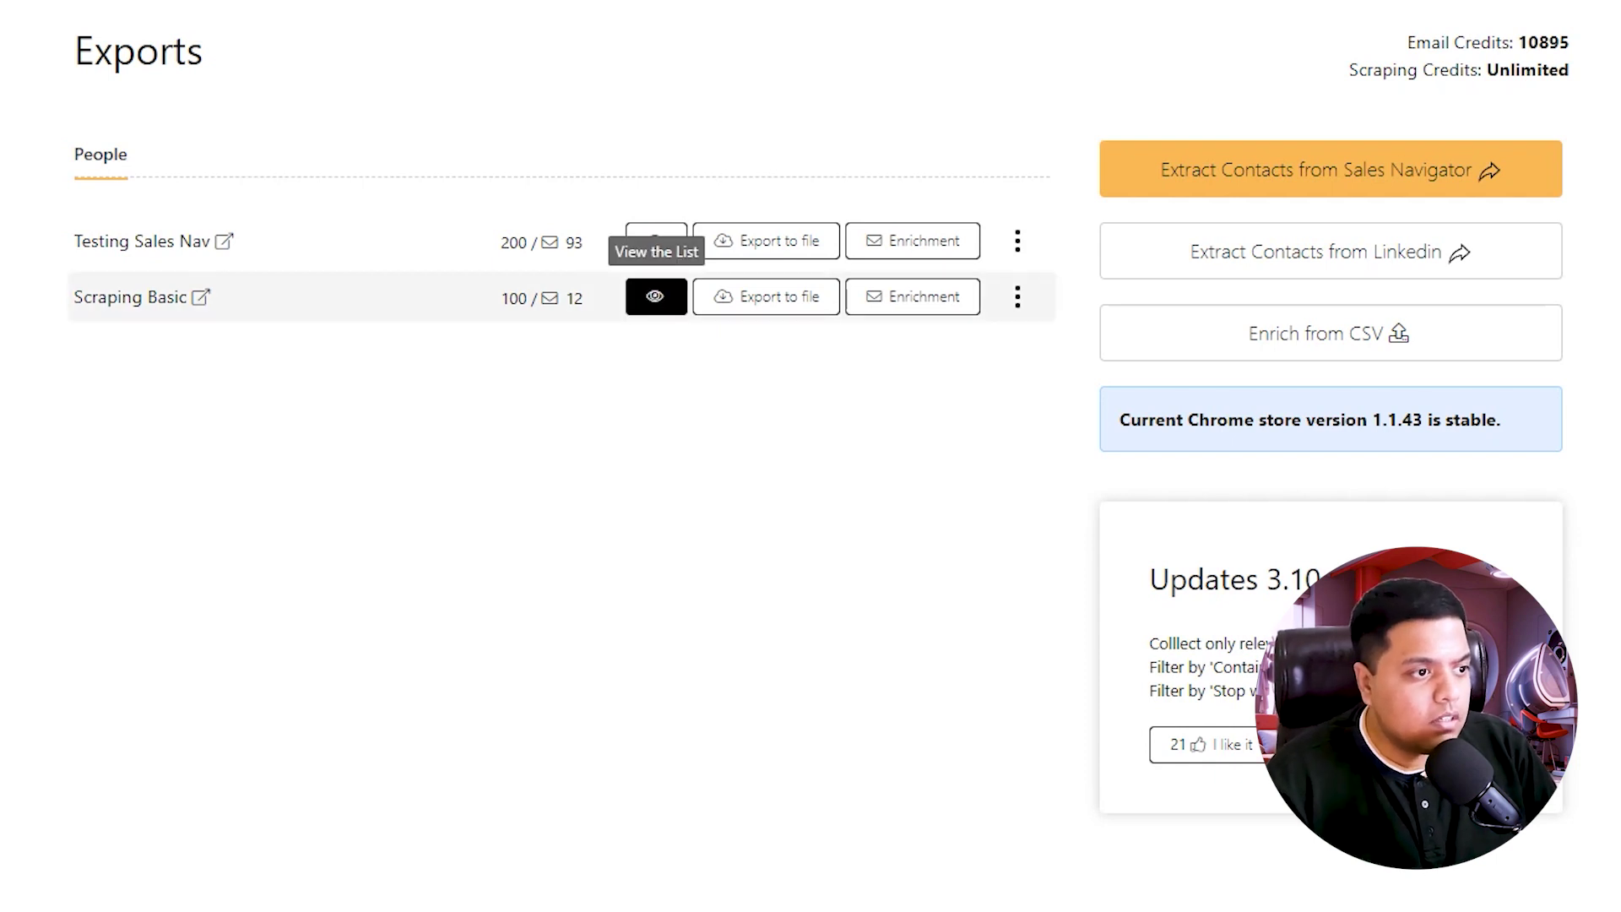
Open the Scraping Basic list and view the contact details of its second and first prospects.
{"action": "left_click", "coordinate": [655, 296]}
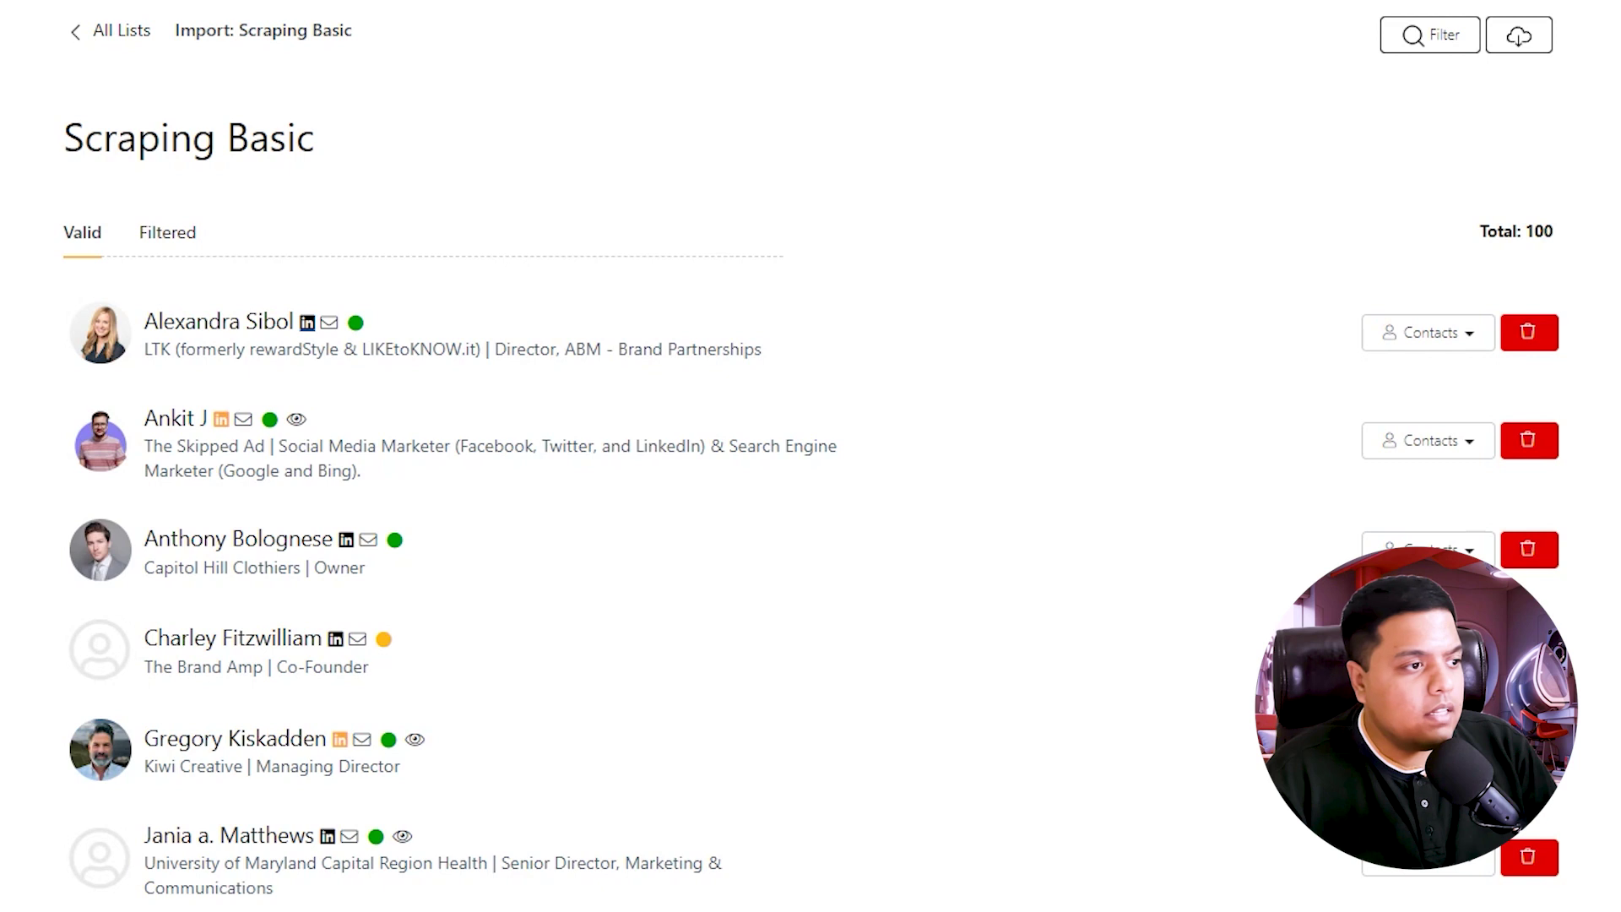
{"action": "mouse_move", "coordinate": [330, 322]}
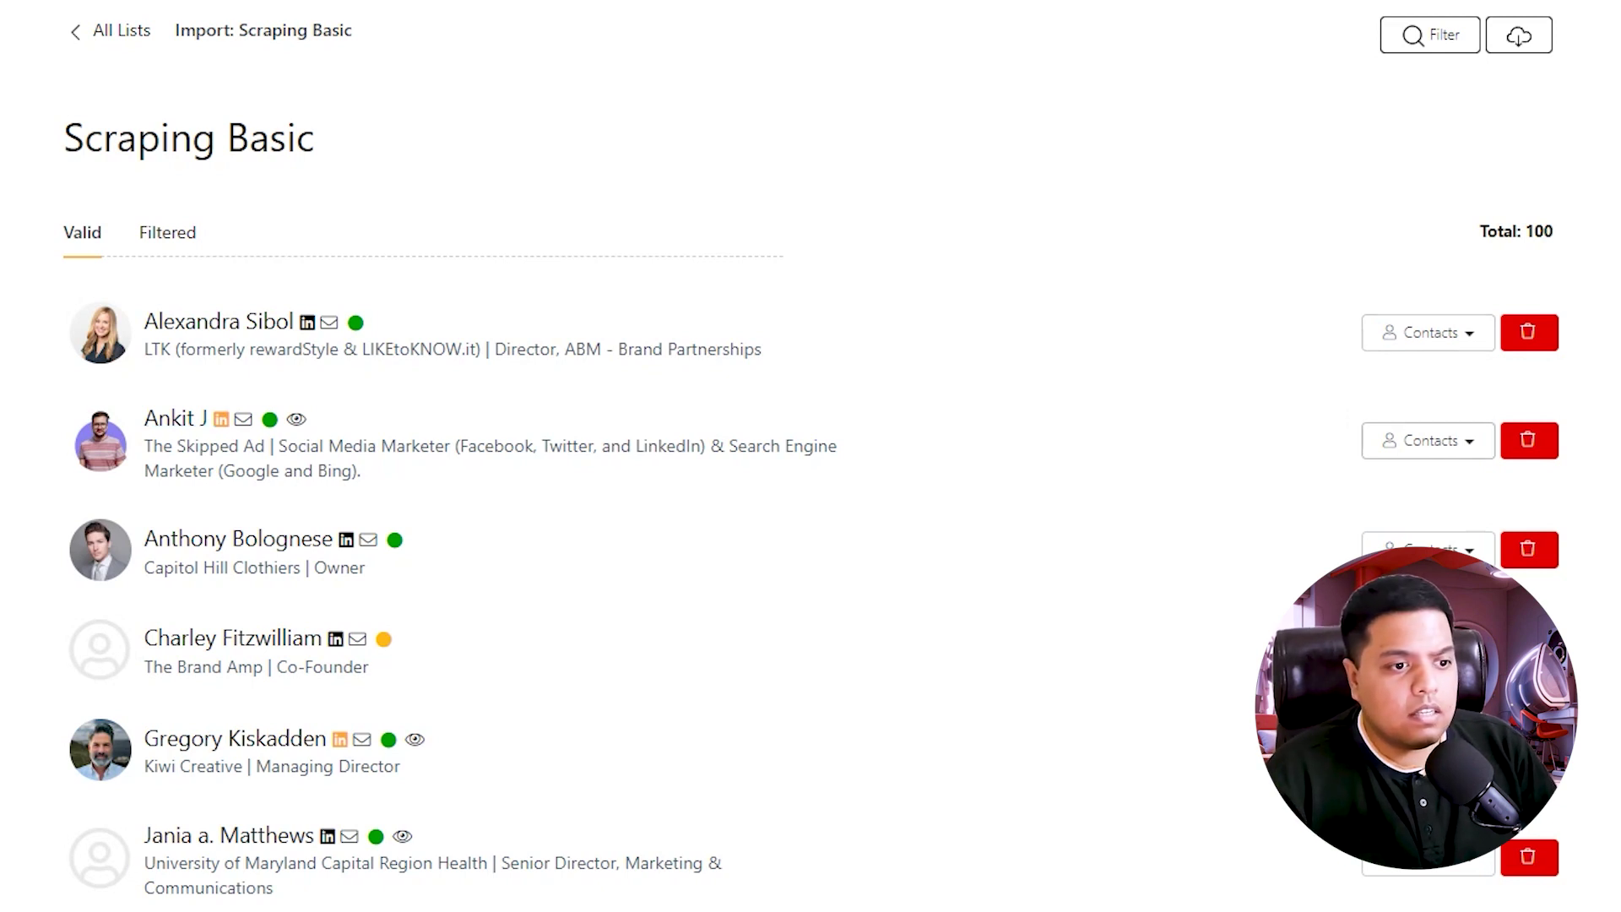
{"action": "left_click", "coordinate": [1427, 440]}
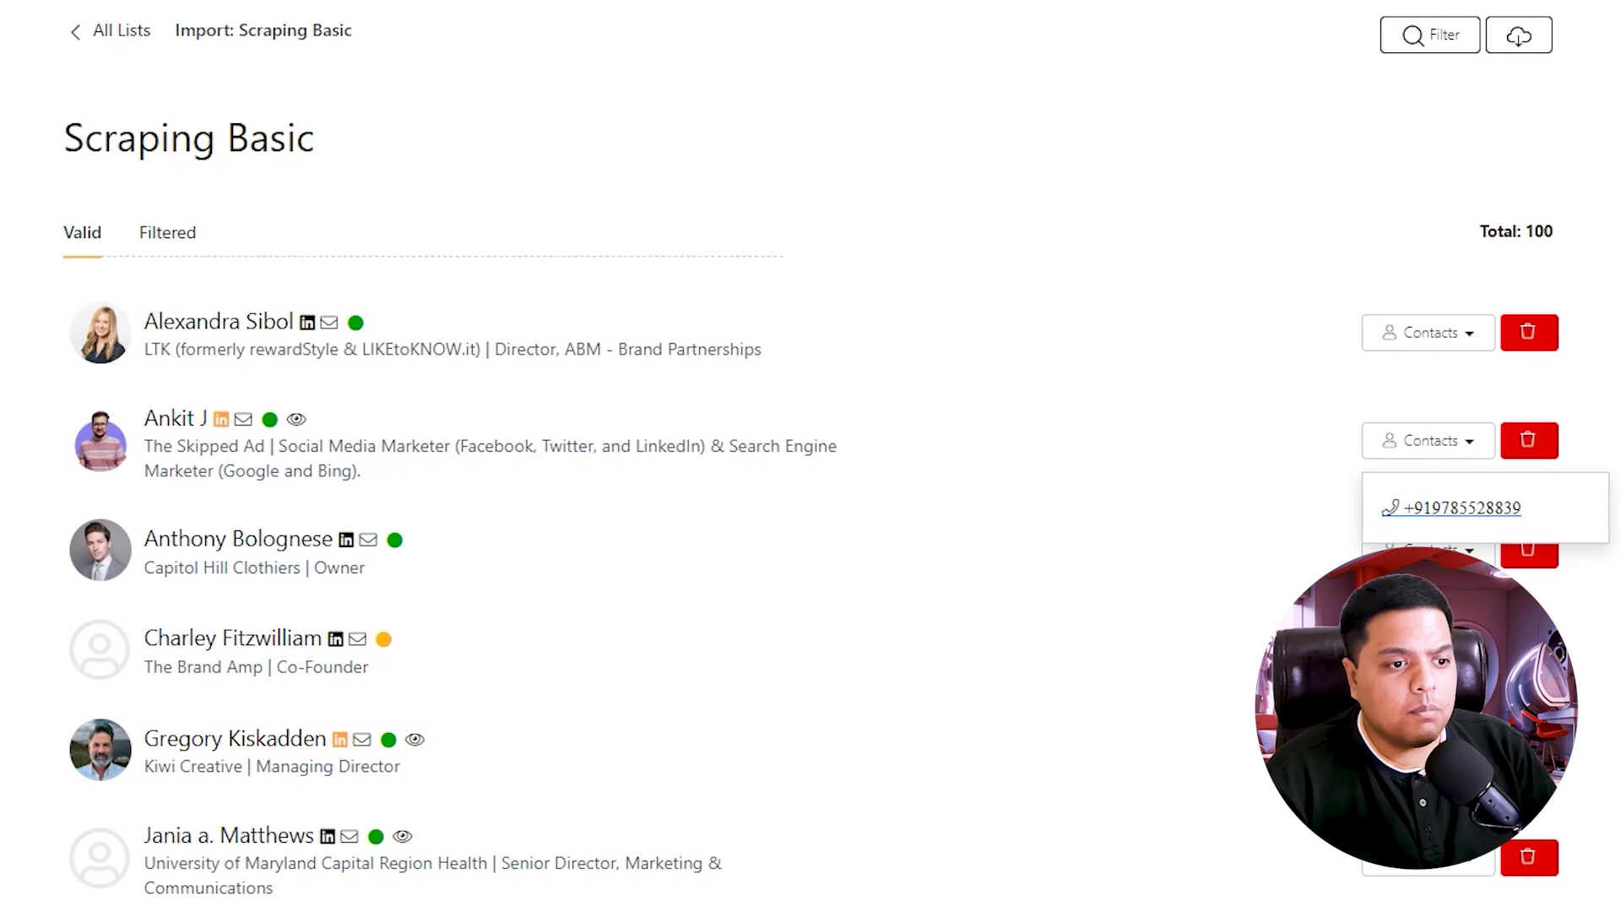
{"action": "key", "text": "Escape"}
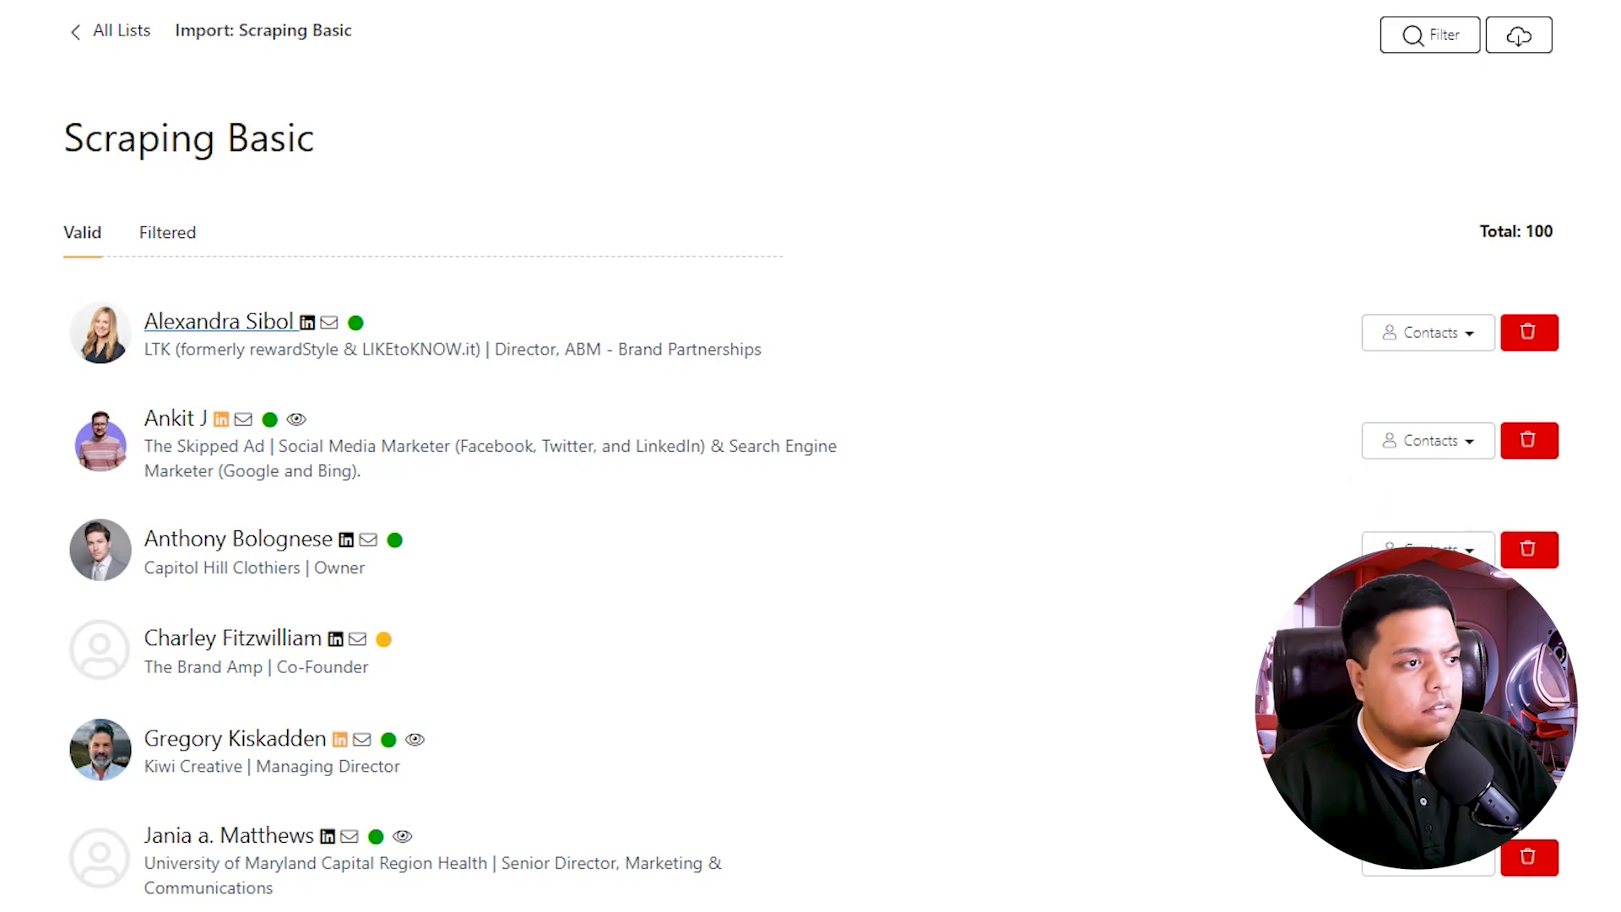
{"action": "left_click", "coordinate": [1427, 332]}
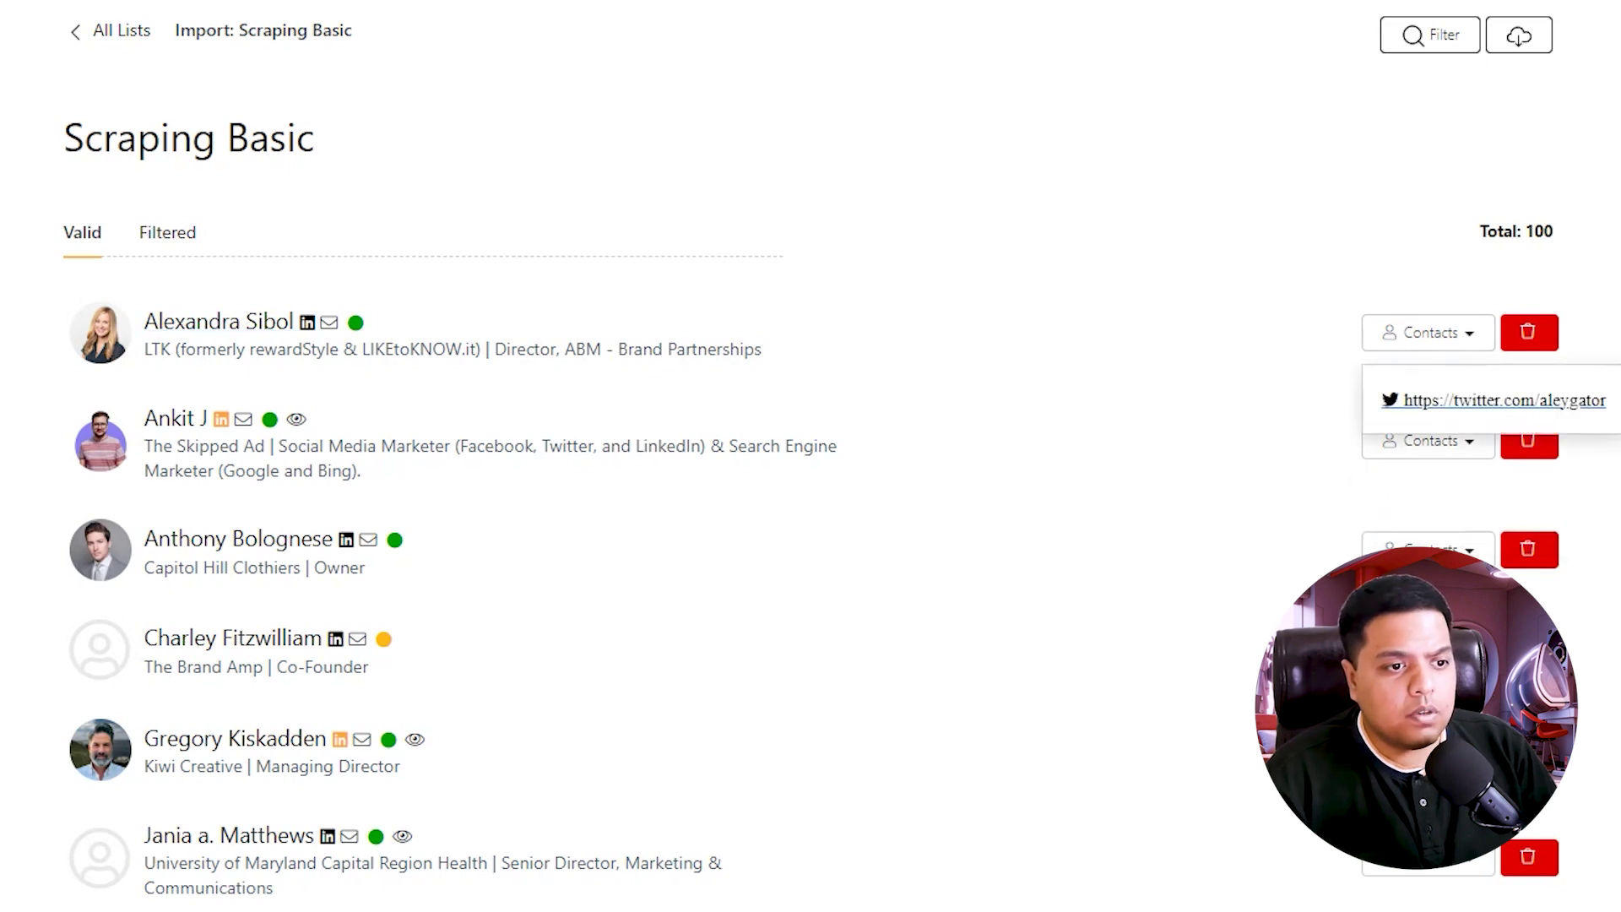
Look through the prospects in the Scraping Basic list and check the email confidence indicators beside their names.
{"action": "scroll", "coordinate": [810, 456], "scroll_direction": "down", "scroll_amount": 4}
{"action": "scroll", "coordinate": [811, 456], "scroll_direction": "up", "scroll_amount": 4}
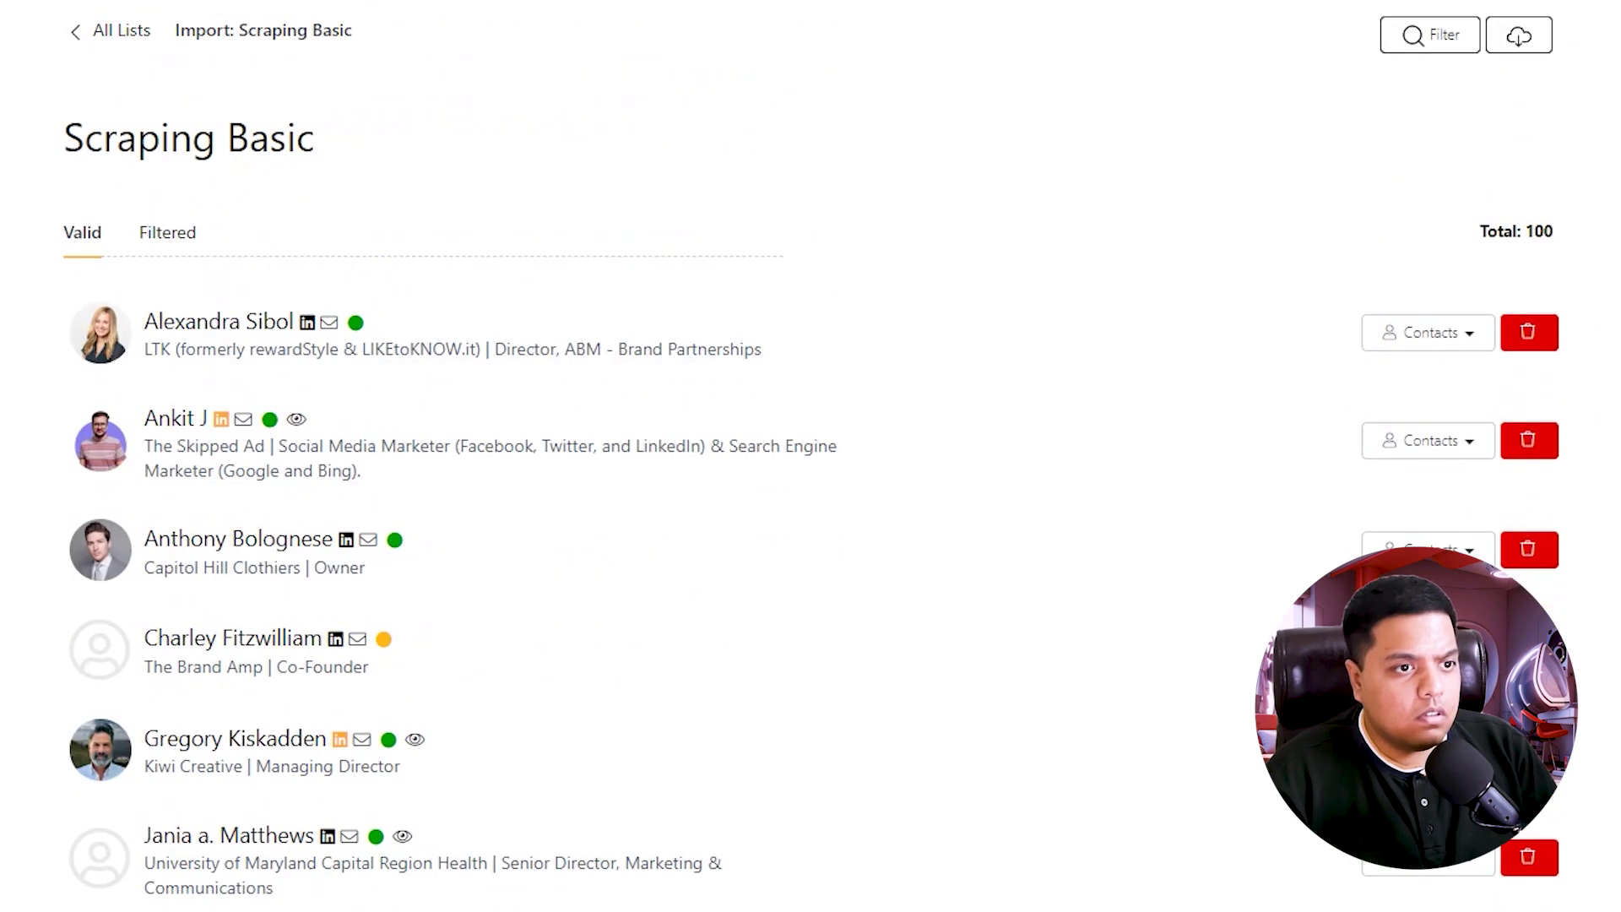
{"action": "scroll", "coordinate": [811, 456], "scroll_direction": "down", "scroll_amount": 6}
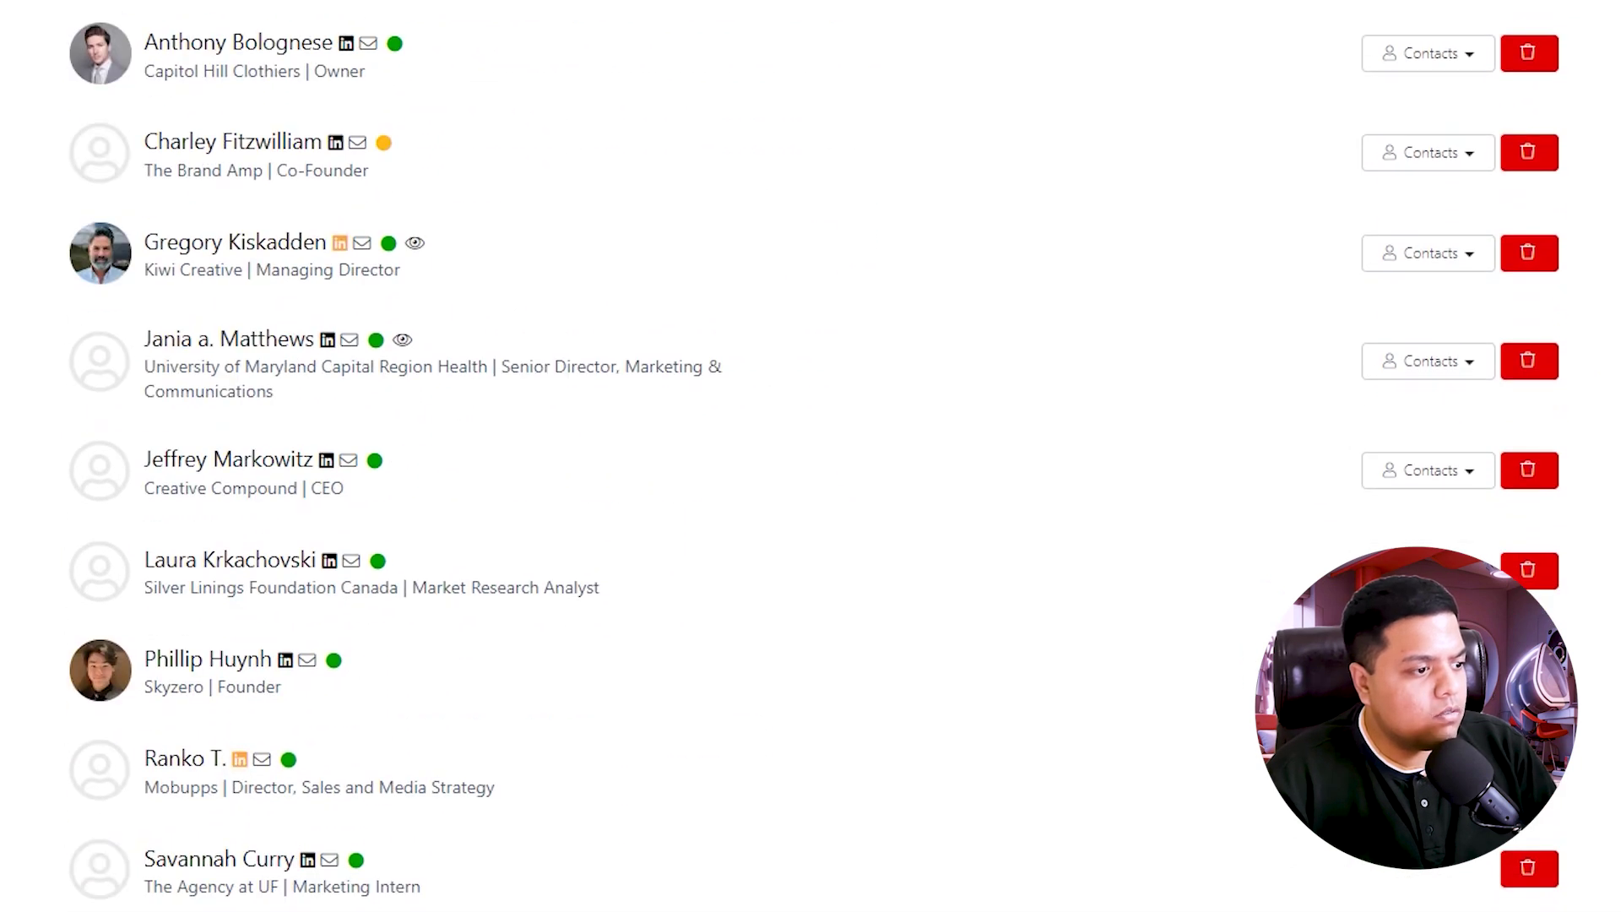
{"action": "scroll", "coordinate": [383, 638], "scroll_direction": "up", "scroll_amount": 6}
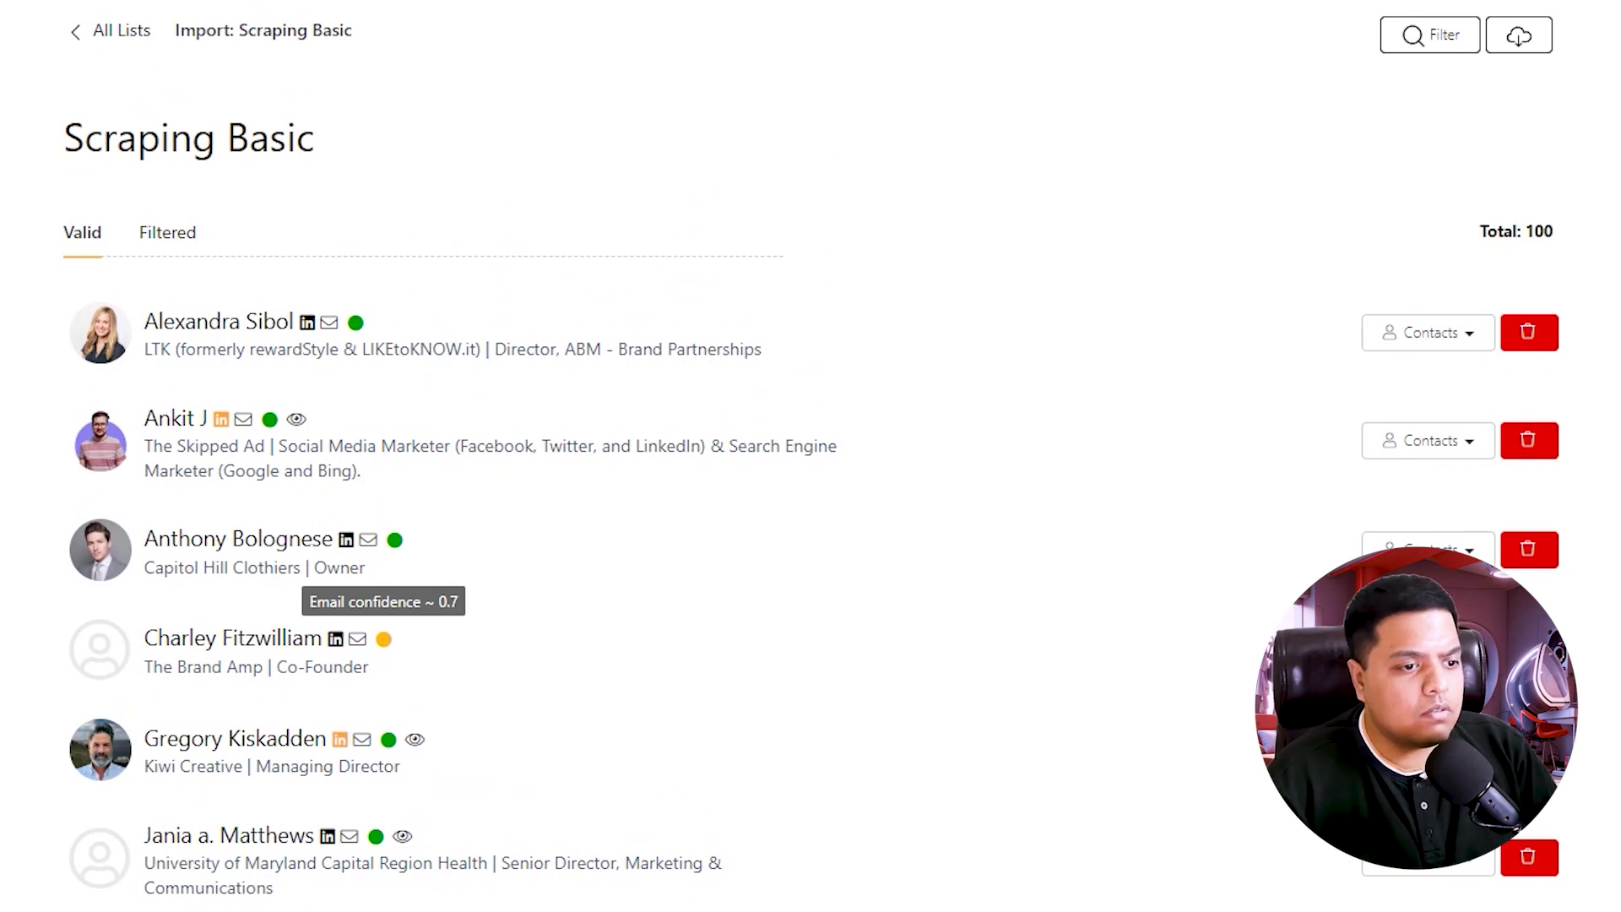
{"action": "scroll", "coordinate": [383, 638], "scroll_direction": "down", "scroll_amount": 2}
{"action": "scroll", "coordinate": [383, 639], "scroll_direction": "down", "scroll_amount": 5}
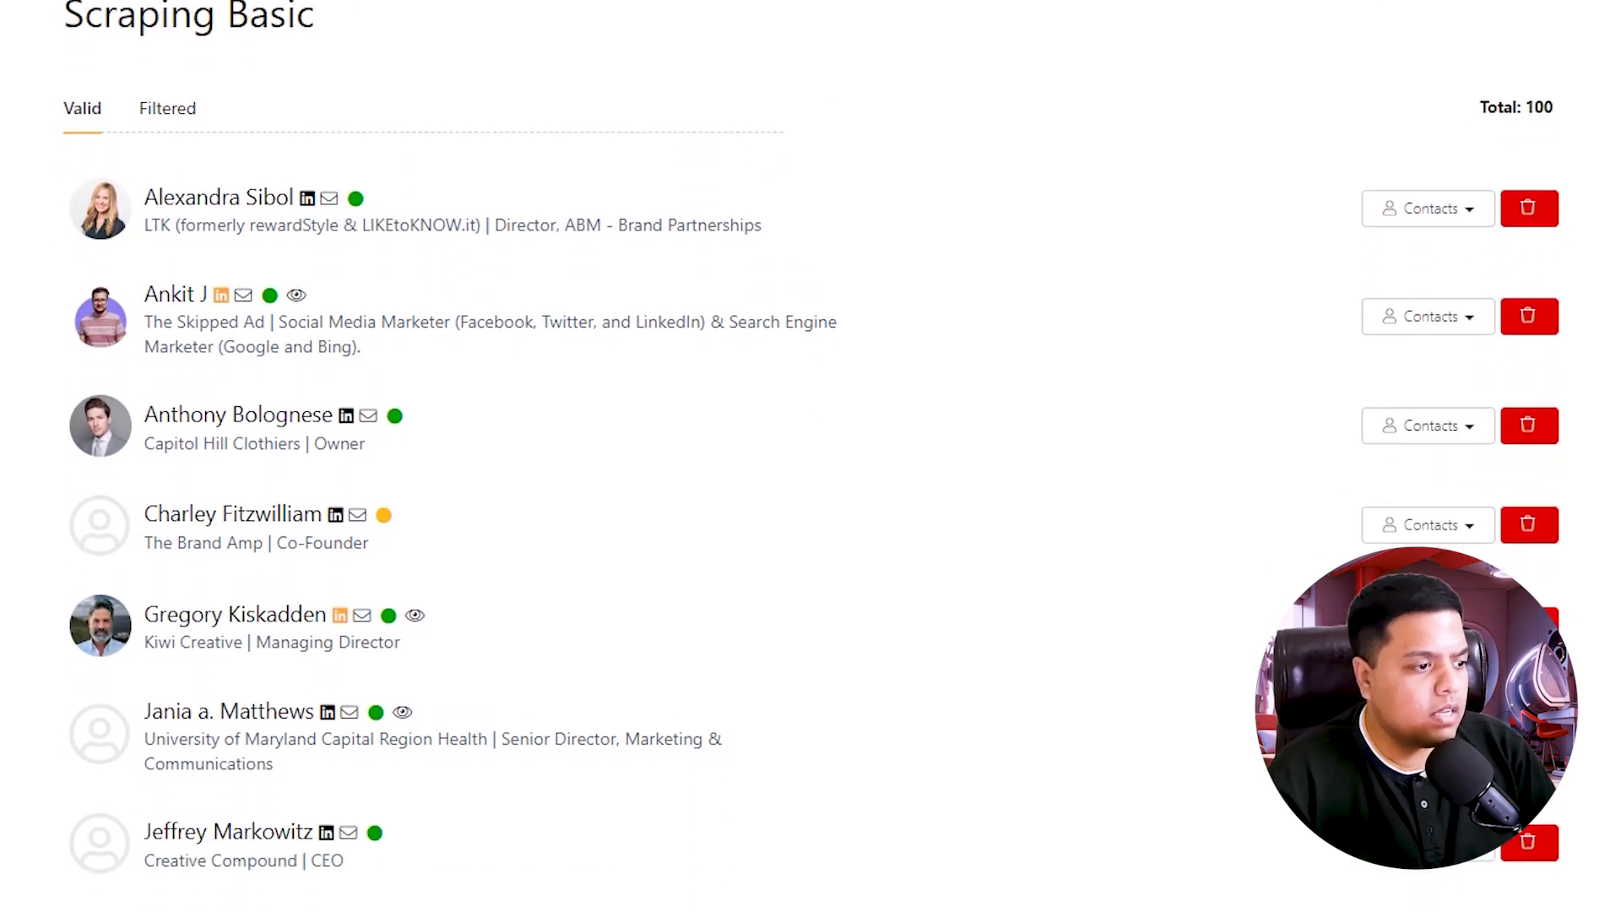
{"action": "scroll", "coordinate": [384, 638], "scroll_direction": "up", "scroll_amount": 7}
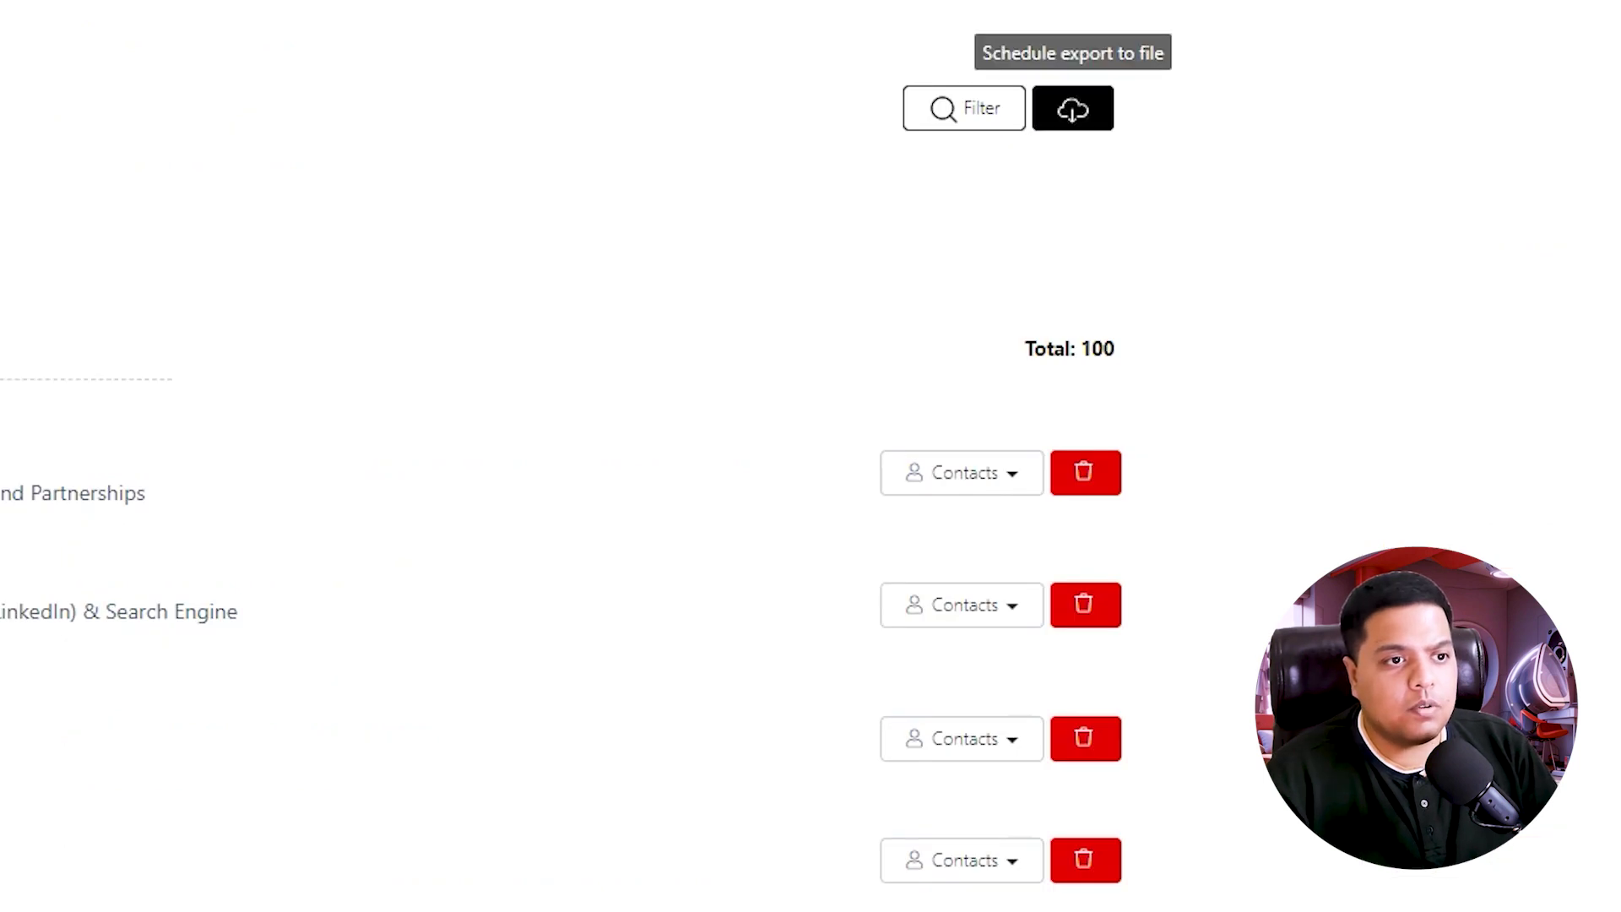
Export the Scraping Basic list to a file with all contact and company columns, limited to contacts with emails.
{"action": "left_click", "coordinate": [1072, 108]}
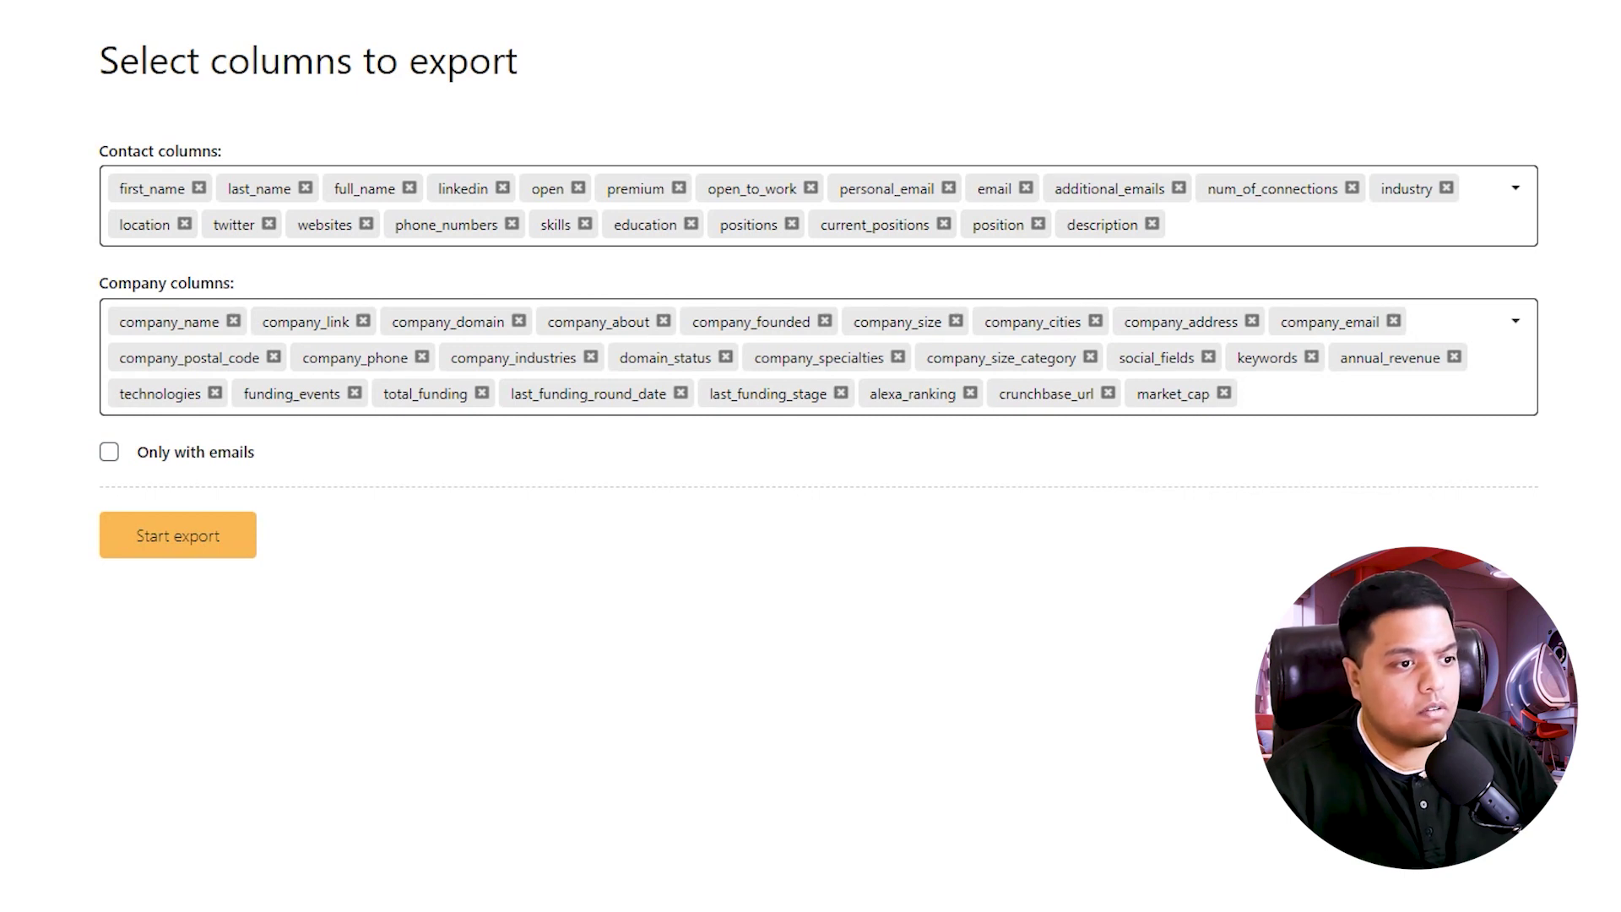
{"action": "left_click", "coordinate": [109, 452]}
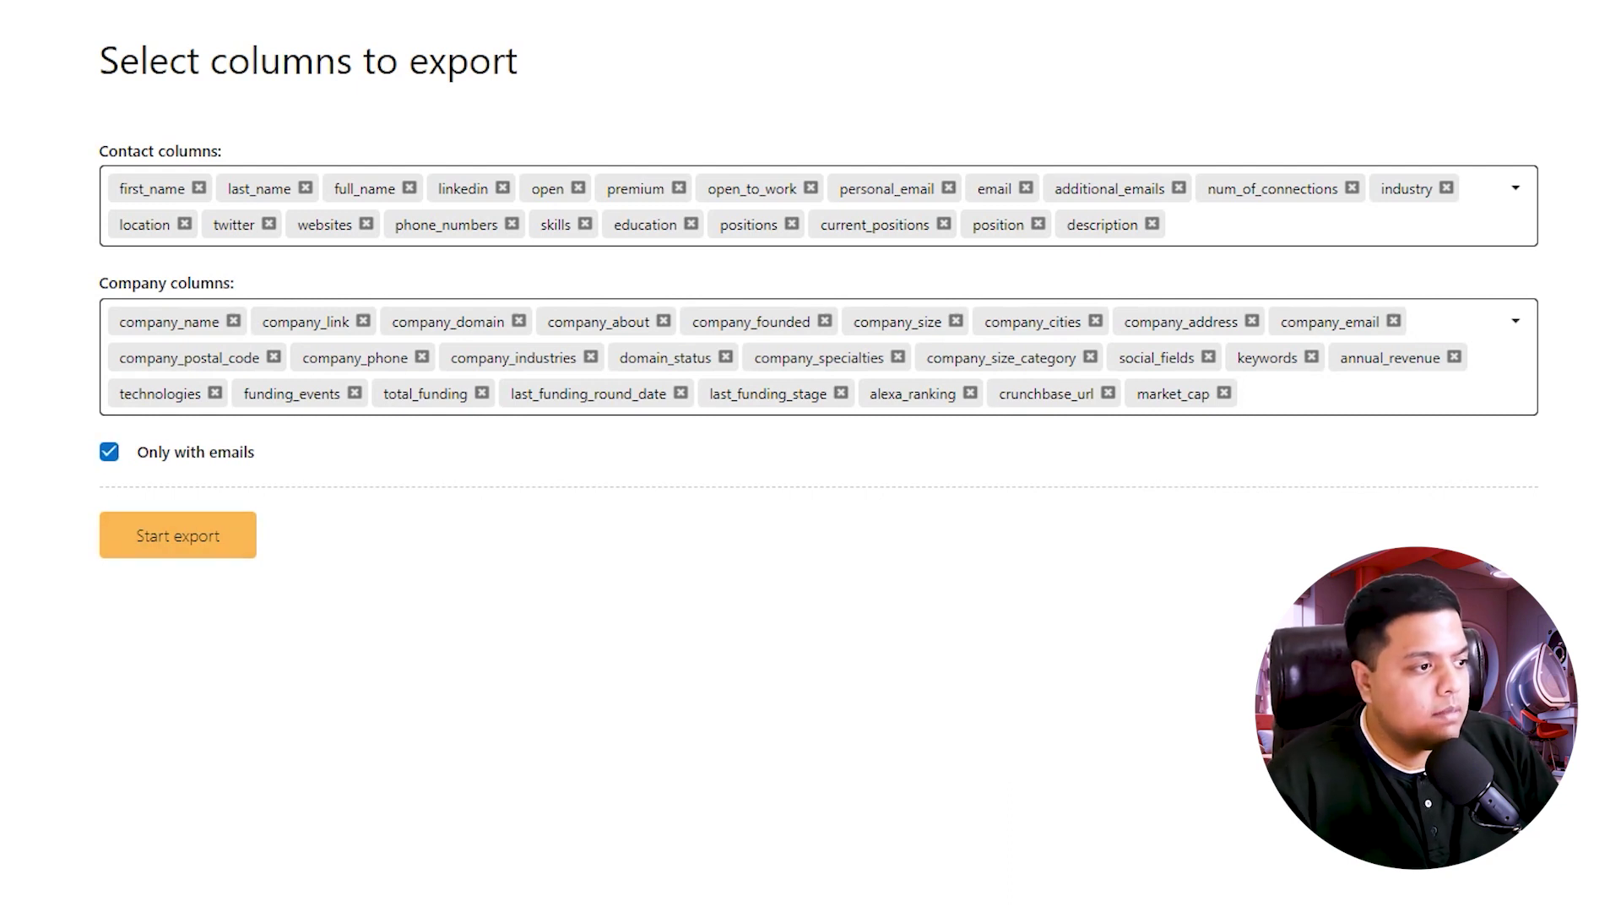
{"action": "left_click", "coordinate": [178, 535]}
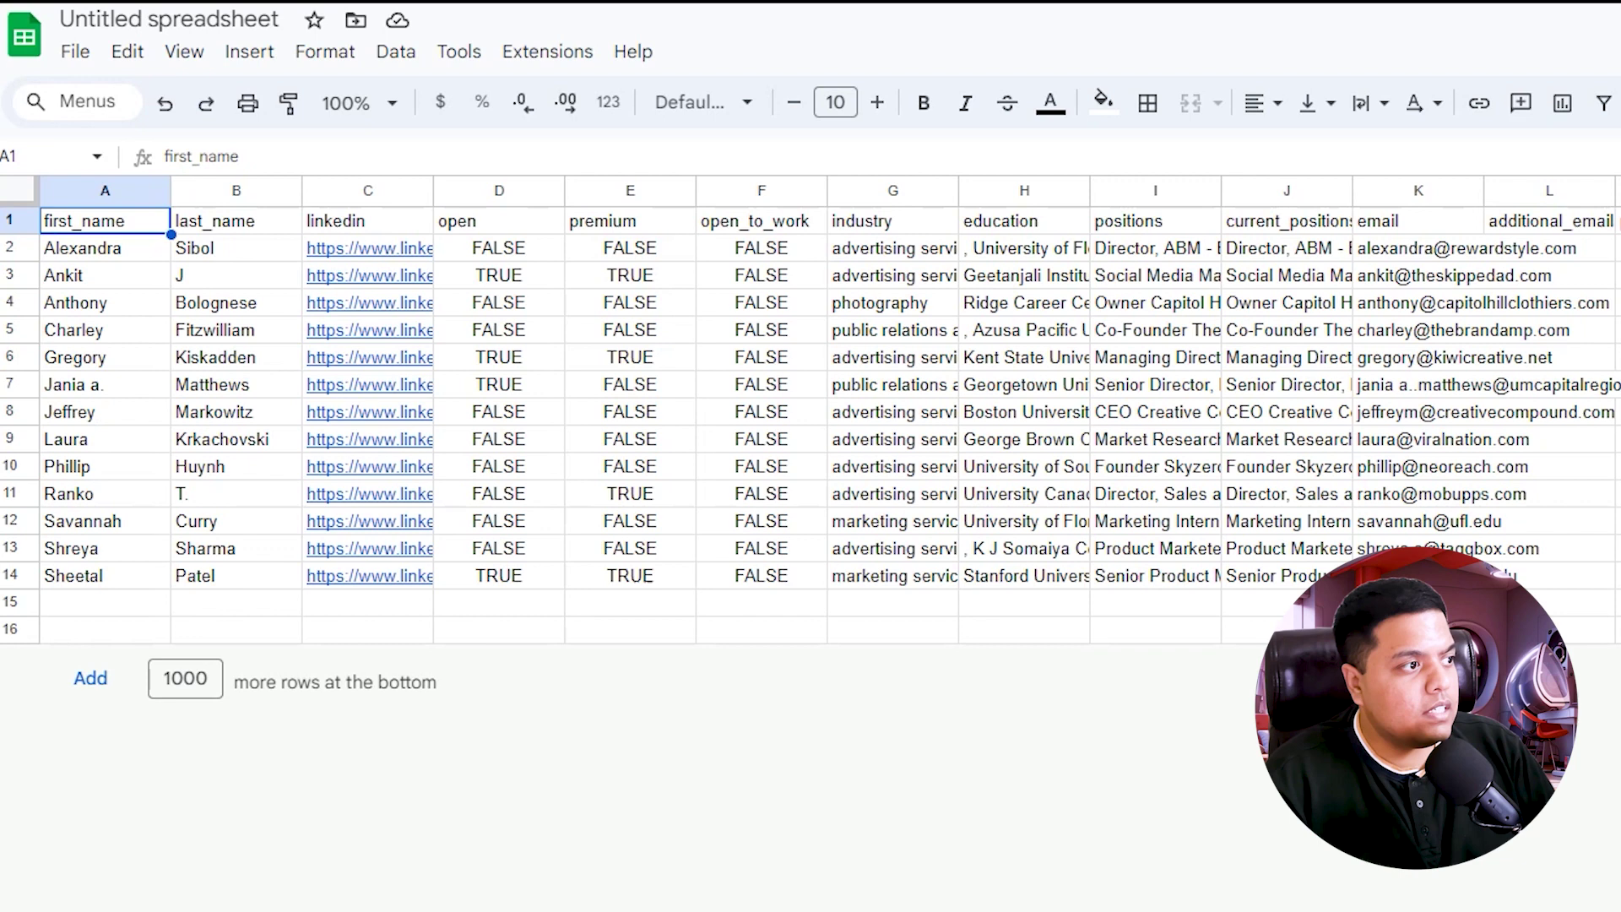
In the exported contacts spreadsheet in Google Sheets, examine the name, linkedin, open and open_to_work columns and the company data.
{"action": "left_click", "coordinate": [235, 221]}
{"action": "left_click", "coordinate": [367, 221]}
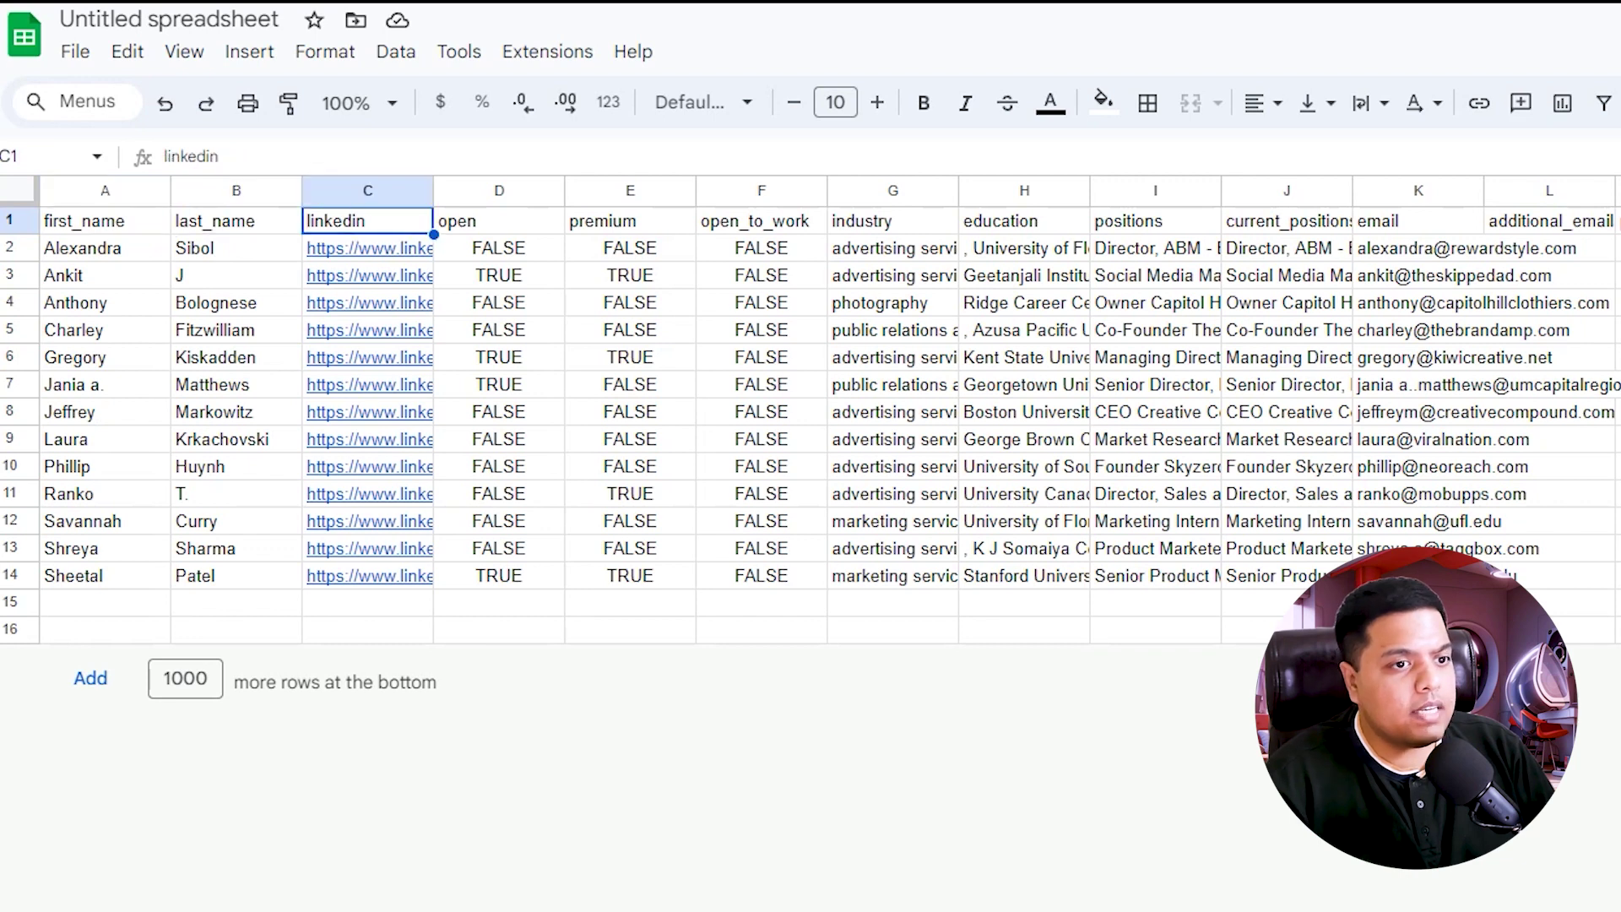
{"action": "scroll", "coordinate": [827, 405], "scroll_direction": "right", "scroll_amount": 15}
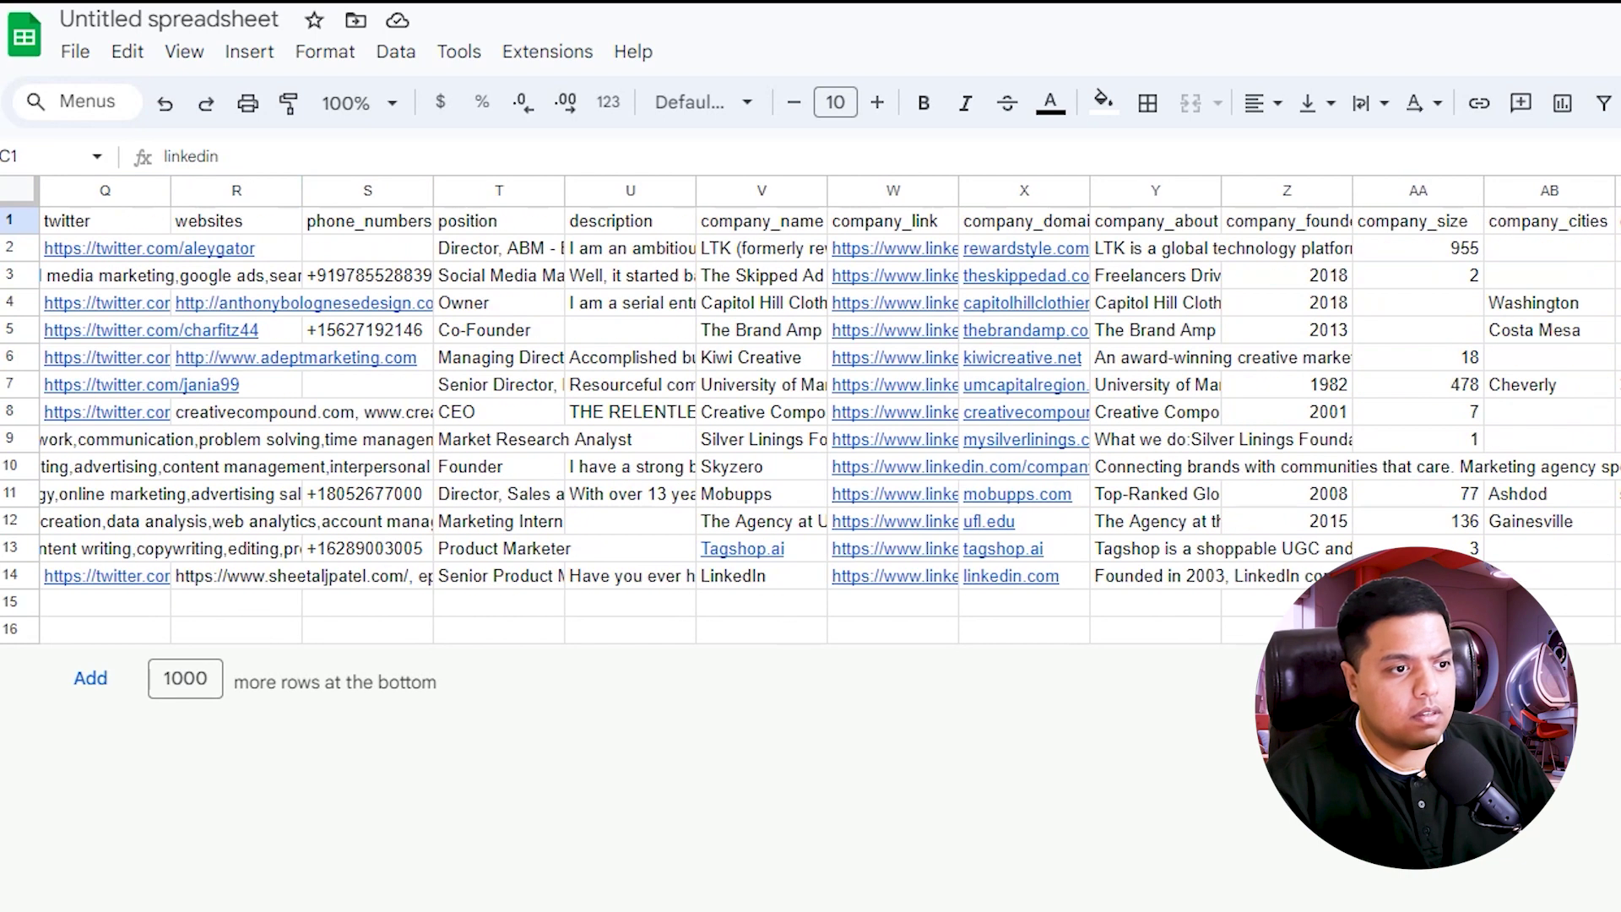
{"action": "scroll", "coordinate": [827, 405], "scroll_direction": "left", "scroll_amount": 15}
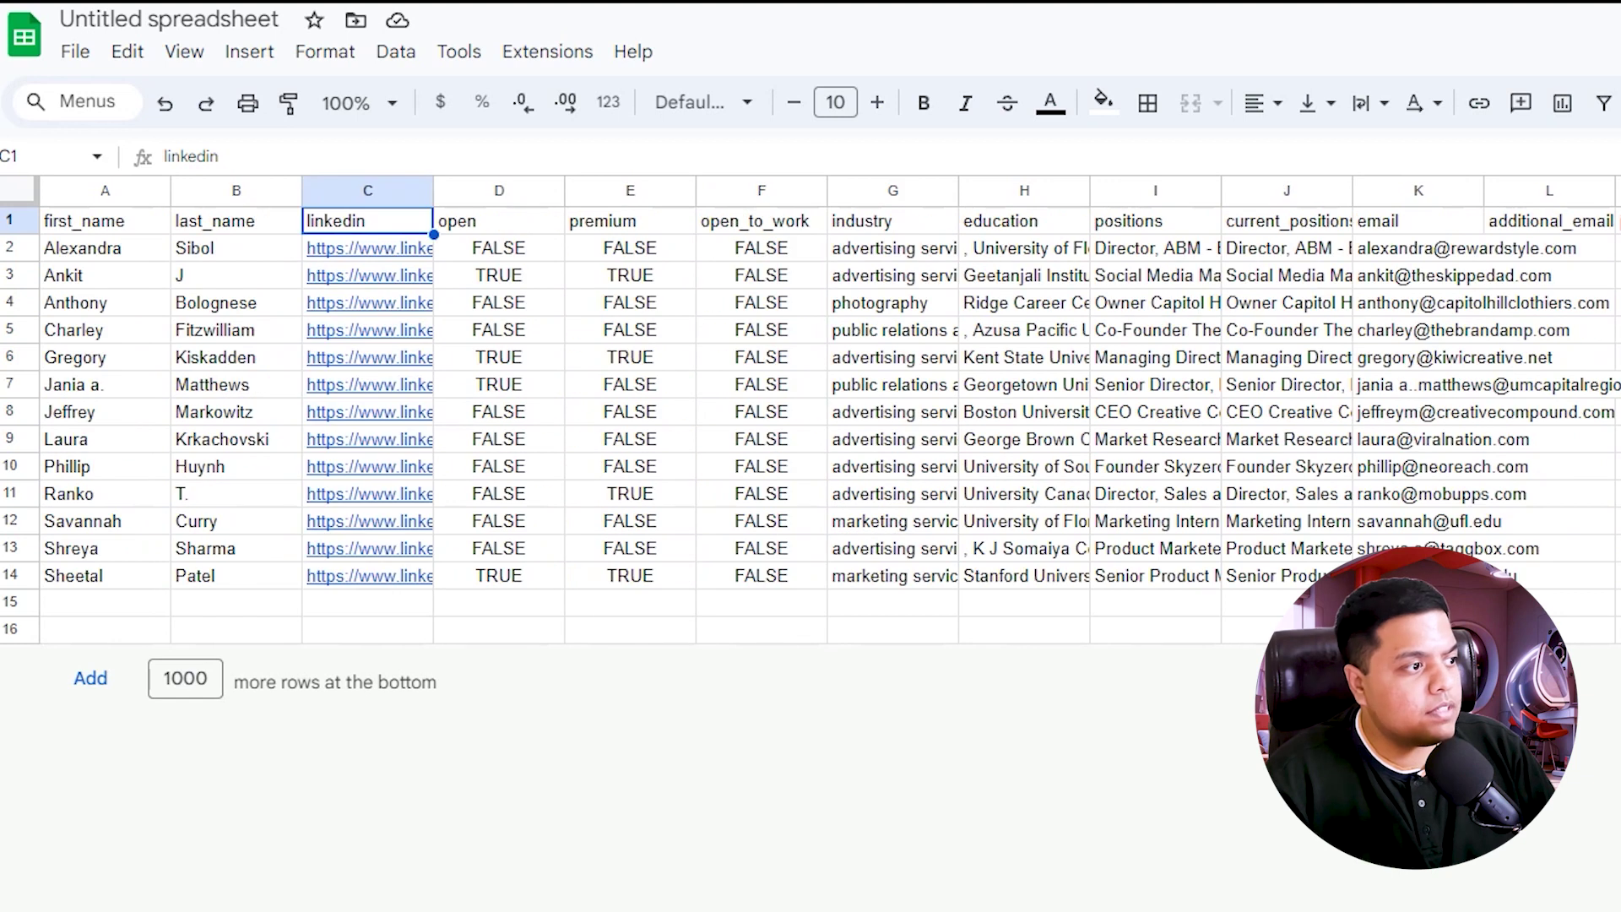
{"action": "left_click", "coordinate": [105, 575]}
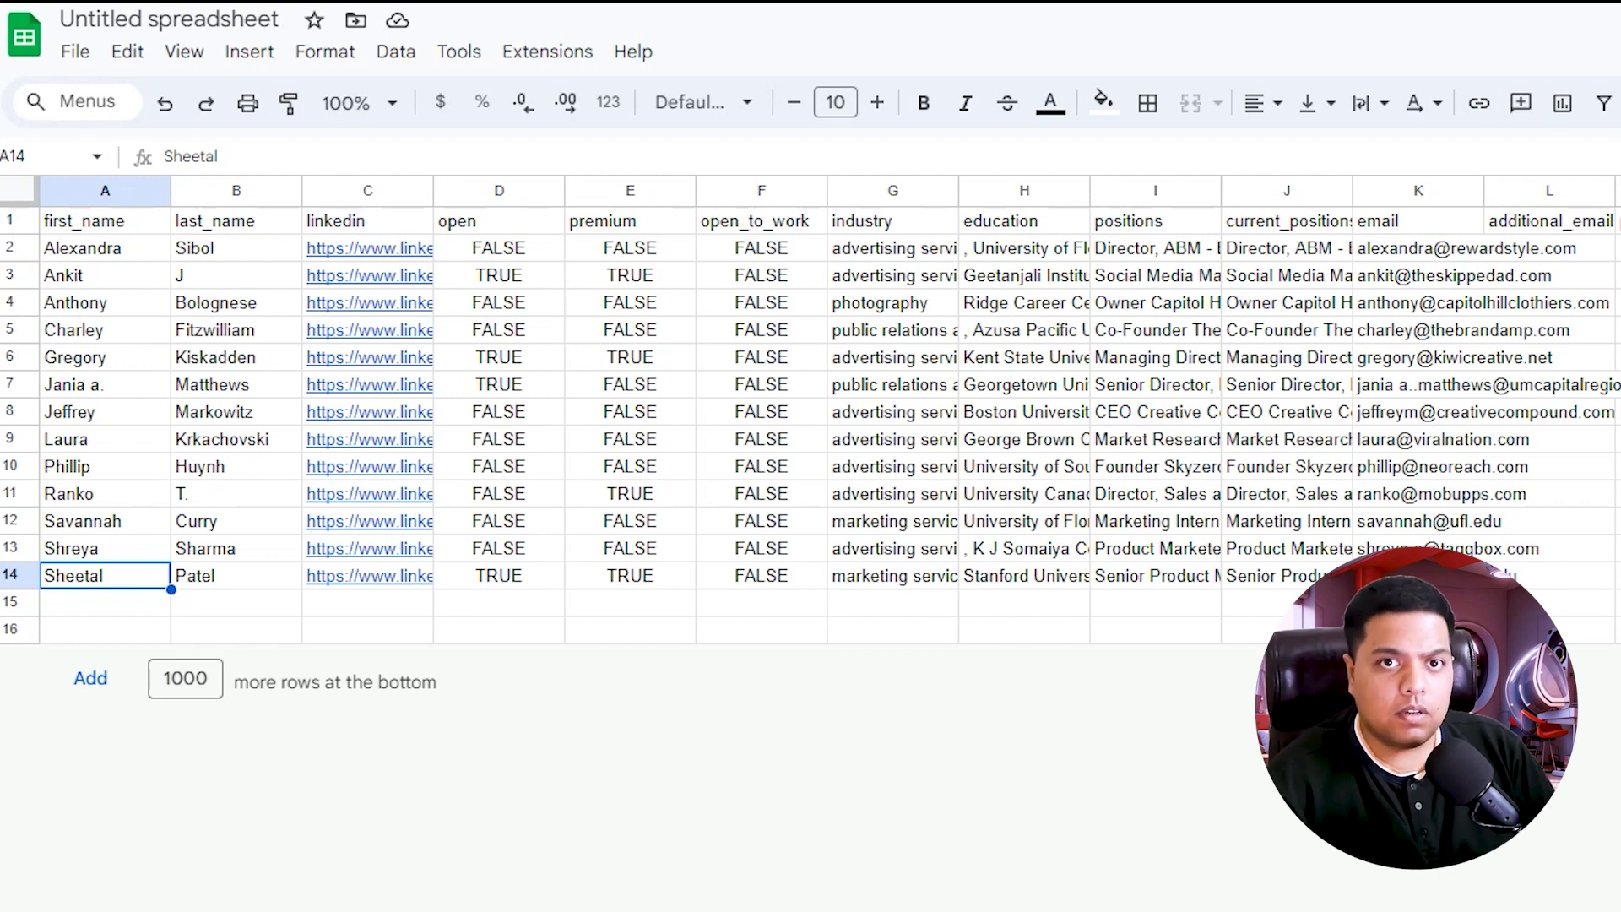
{"action": "left_click", "coordinate": [523, 190]}
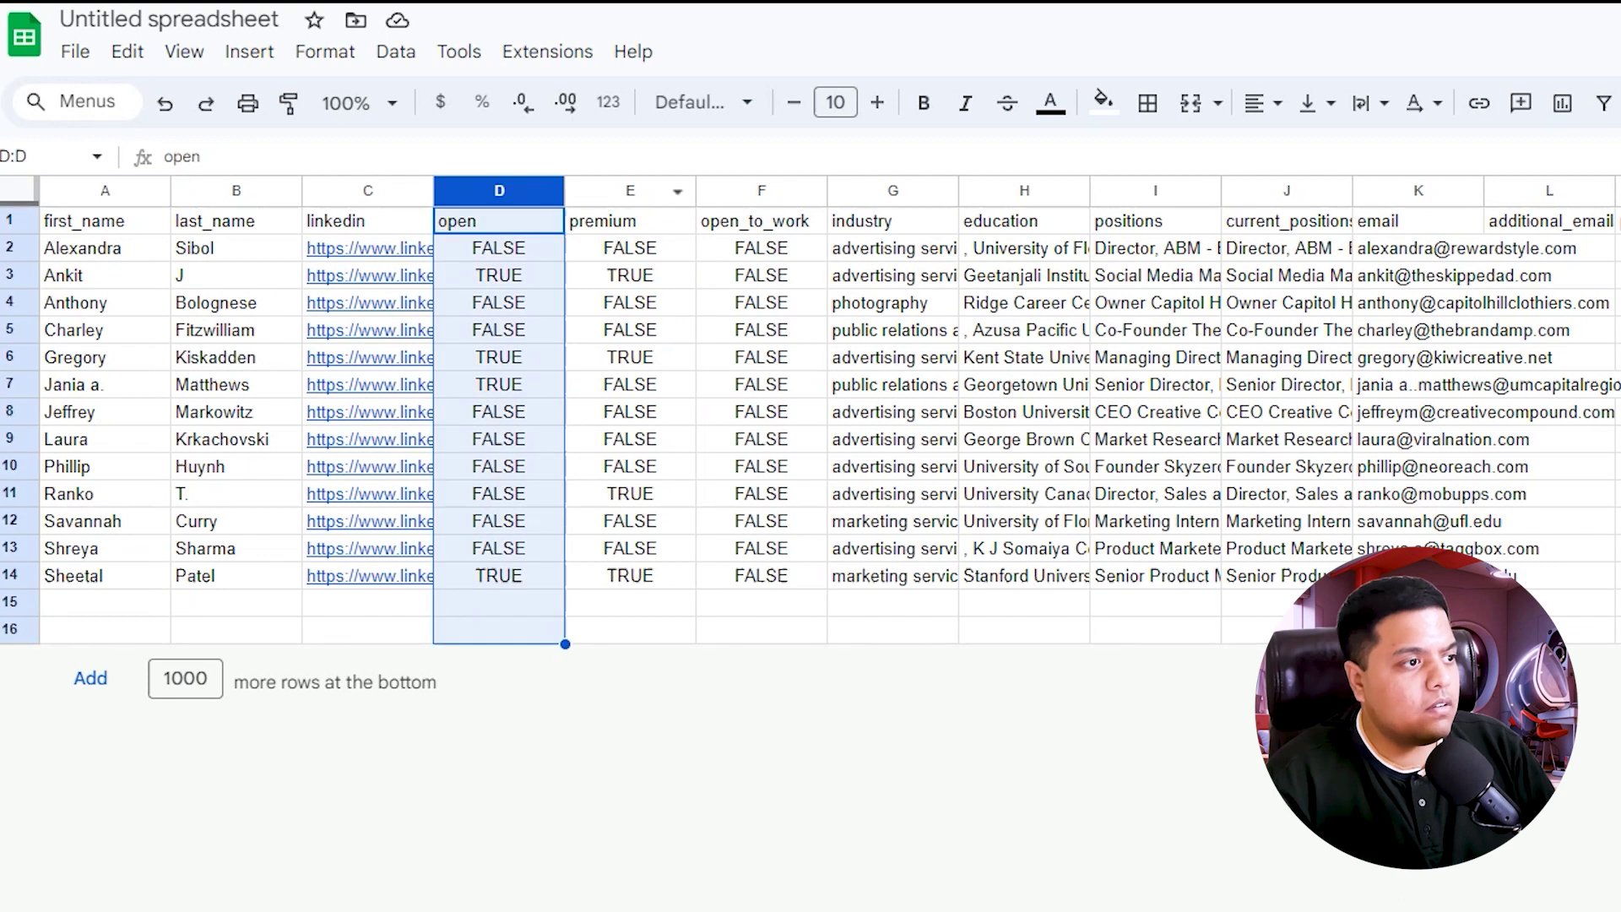
{"action": "left_click", "coordinate": [726, 191]}
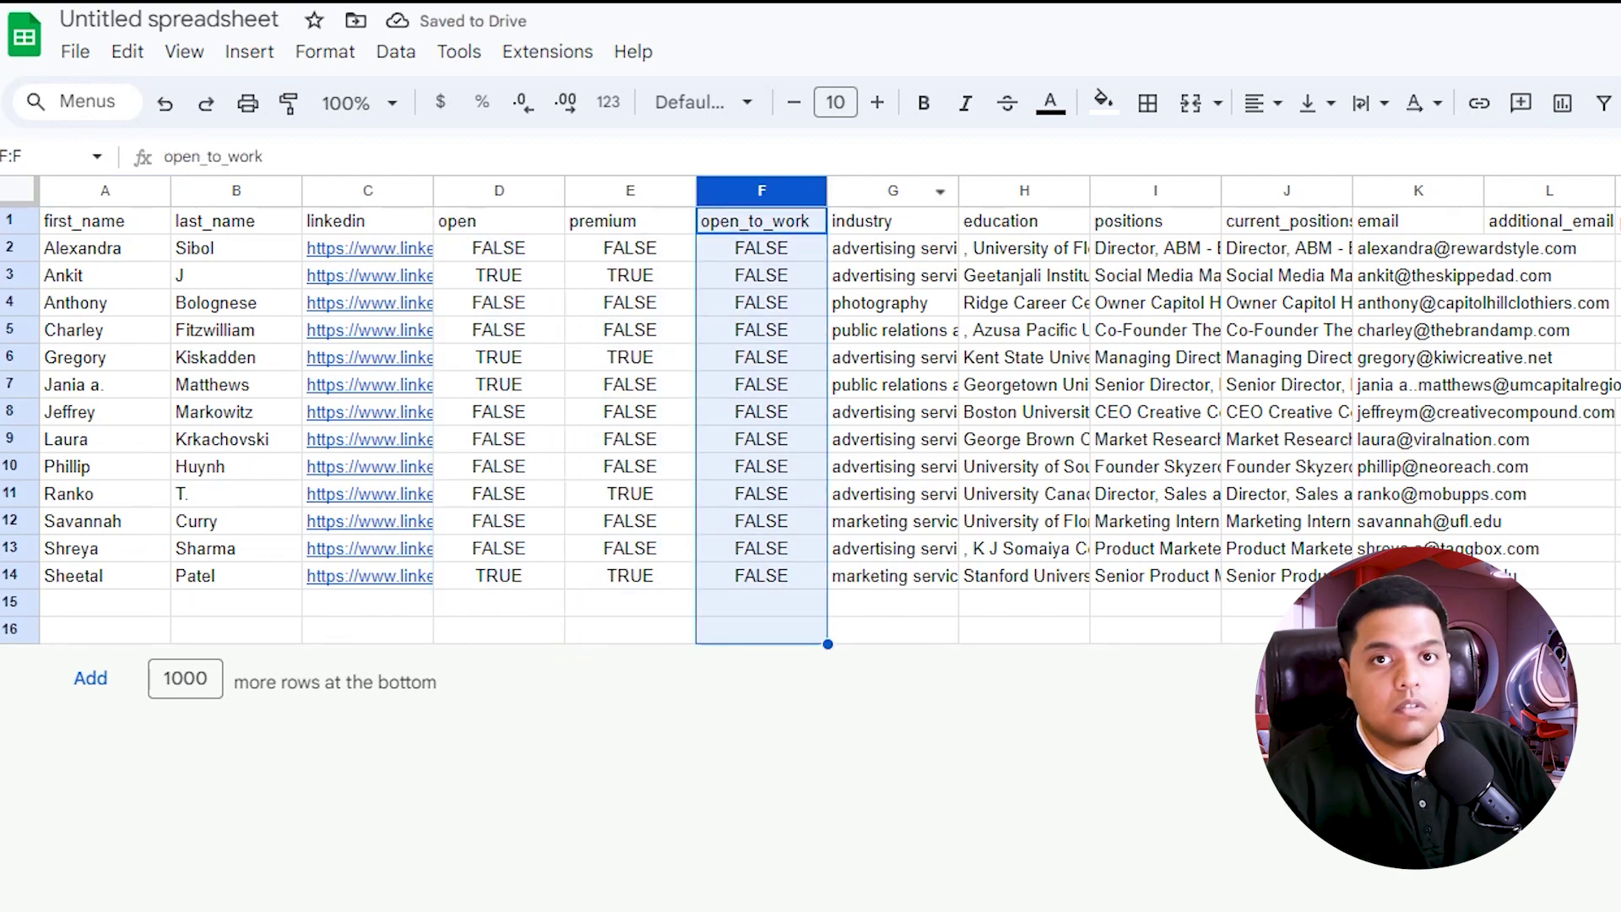
Fit the industry column to its contents and widen the education column, and check the education, positions and current_positions entries.
{"action": "double_click", "coordinate": [959, 189]}
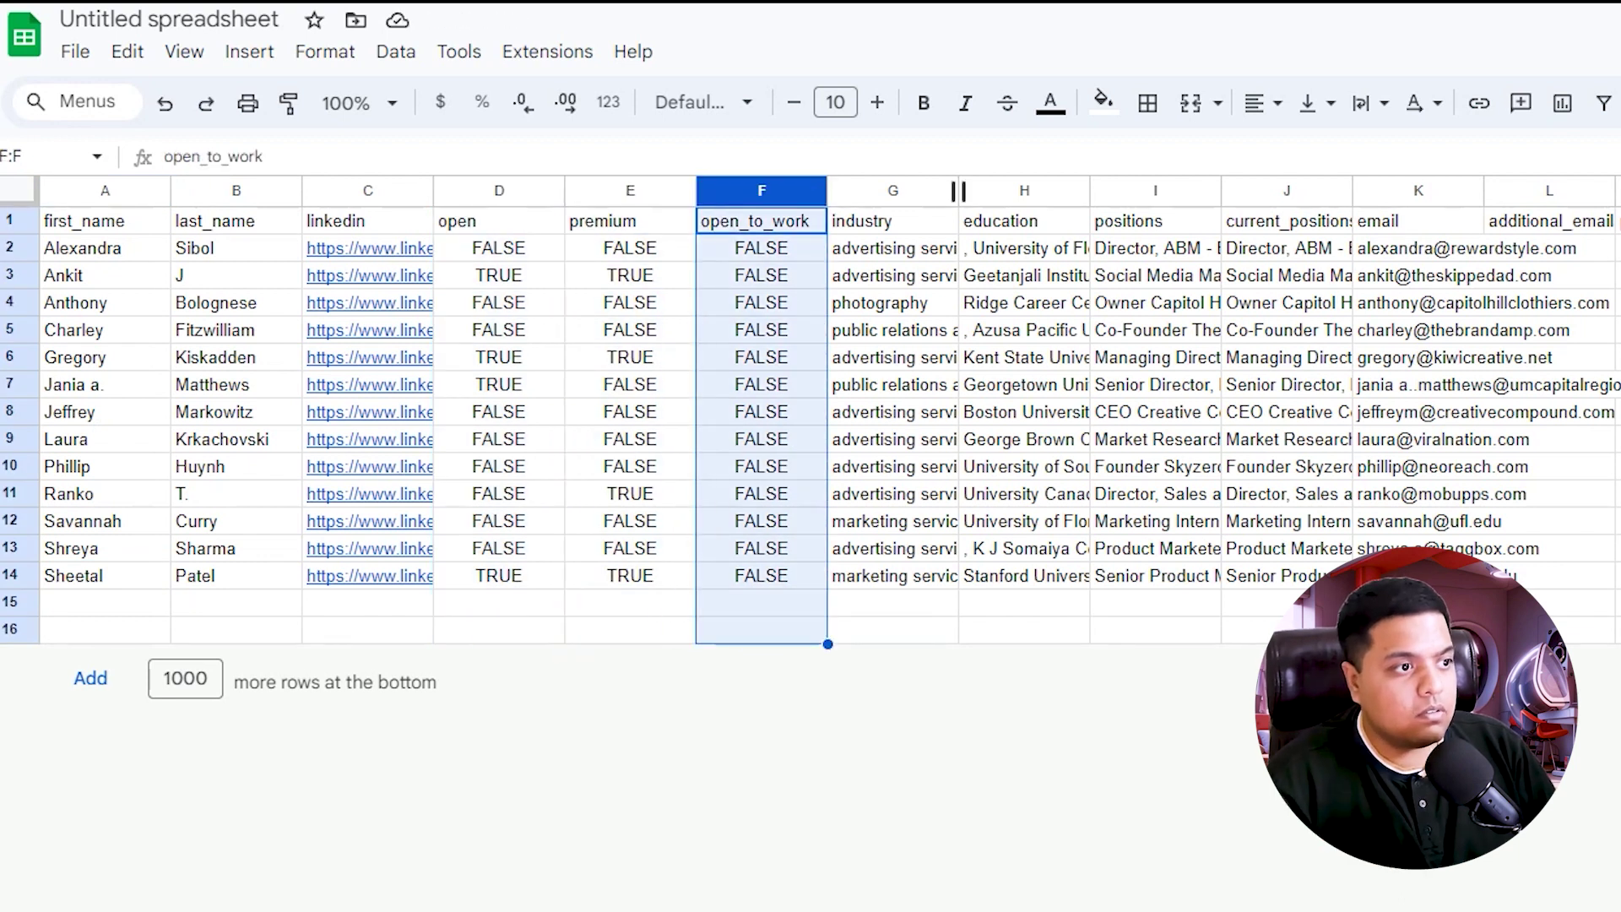
{"action": "left_click", "coordinate": [969, 248]}
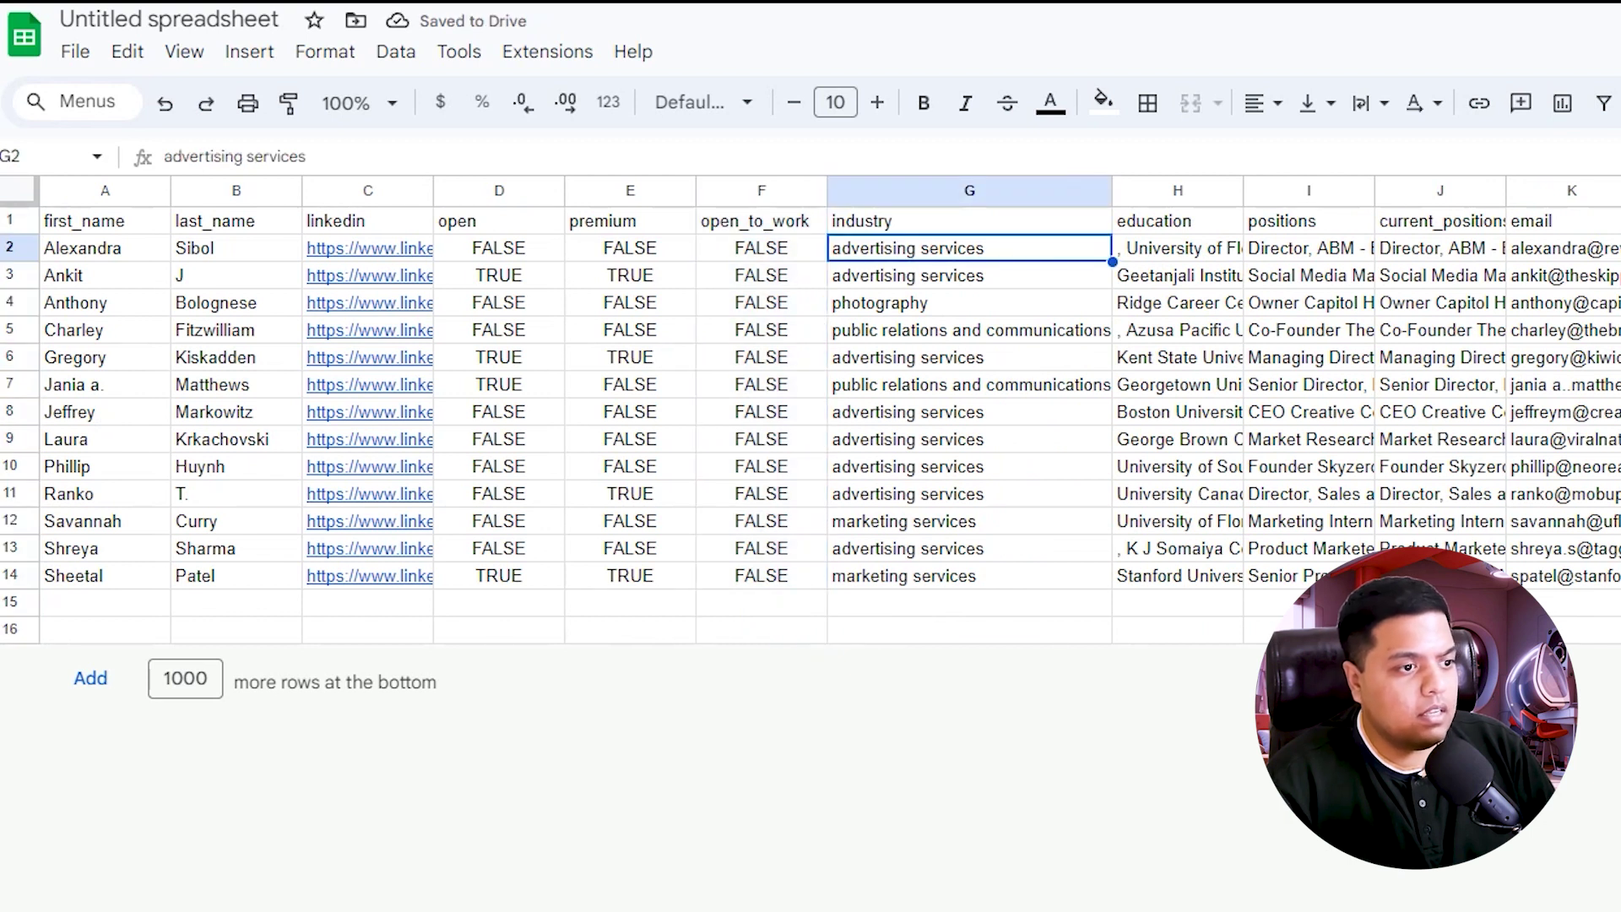
{"action": "left_click_drag", "start_coordinate": [1243, 191], "coordinate": [1378, 191]}
{"action": "left_click", "coordinate": [1243, 302]}
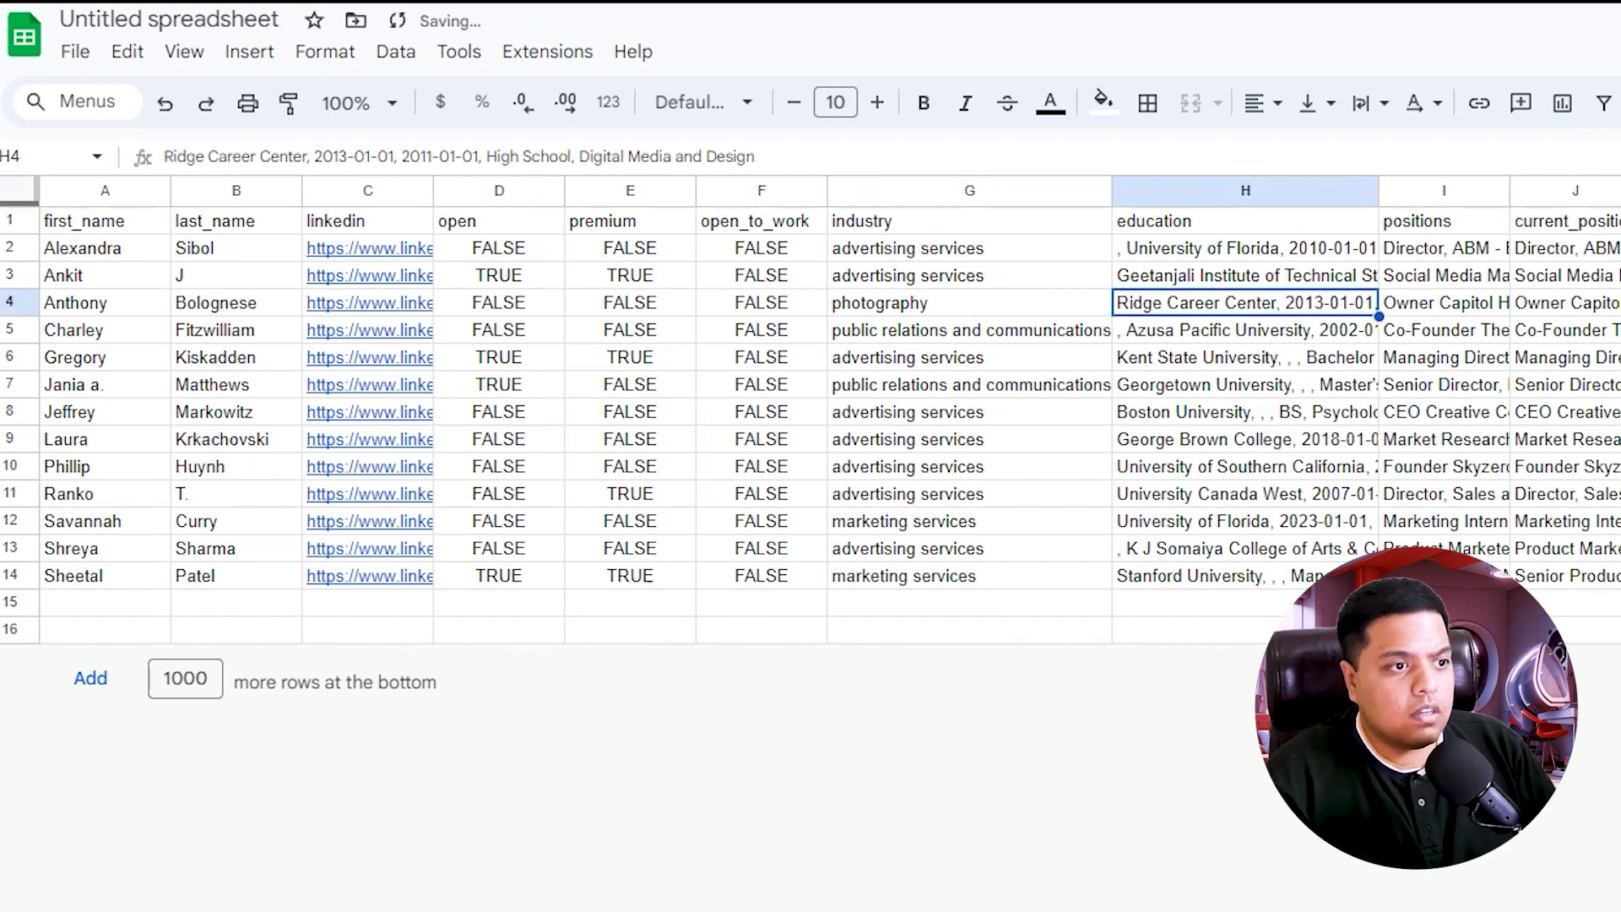
{"action": "left_click", "coordinate": [1443, 275]}
{"action": "left_click", "coordinate": [1565, 247]}
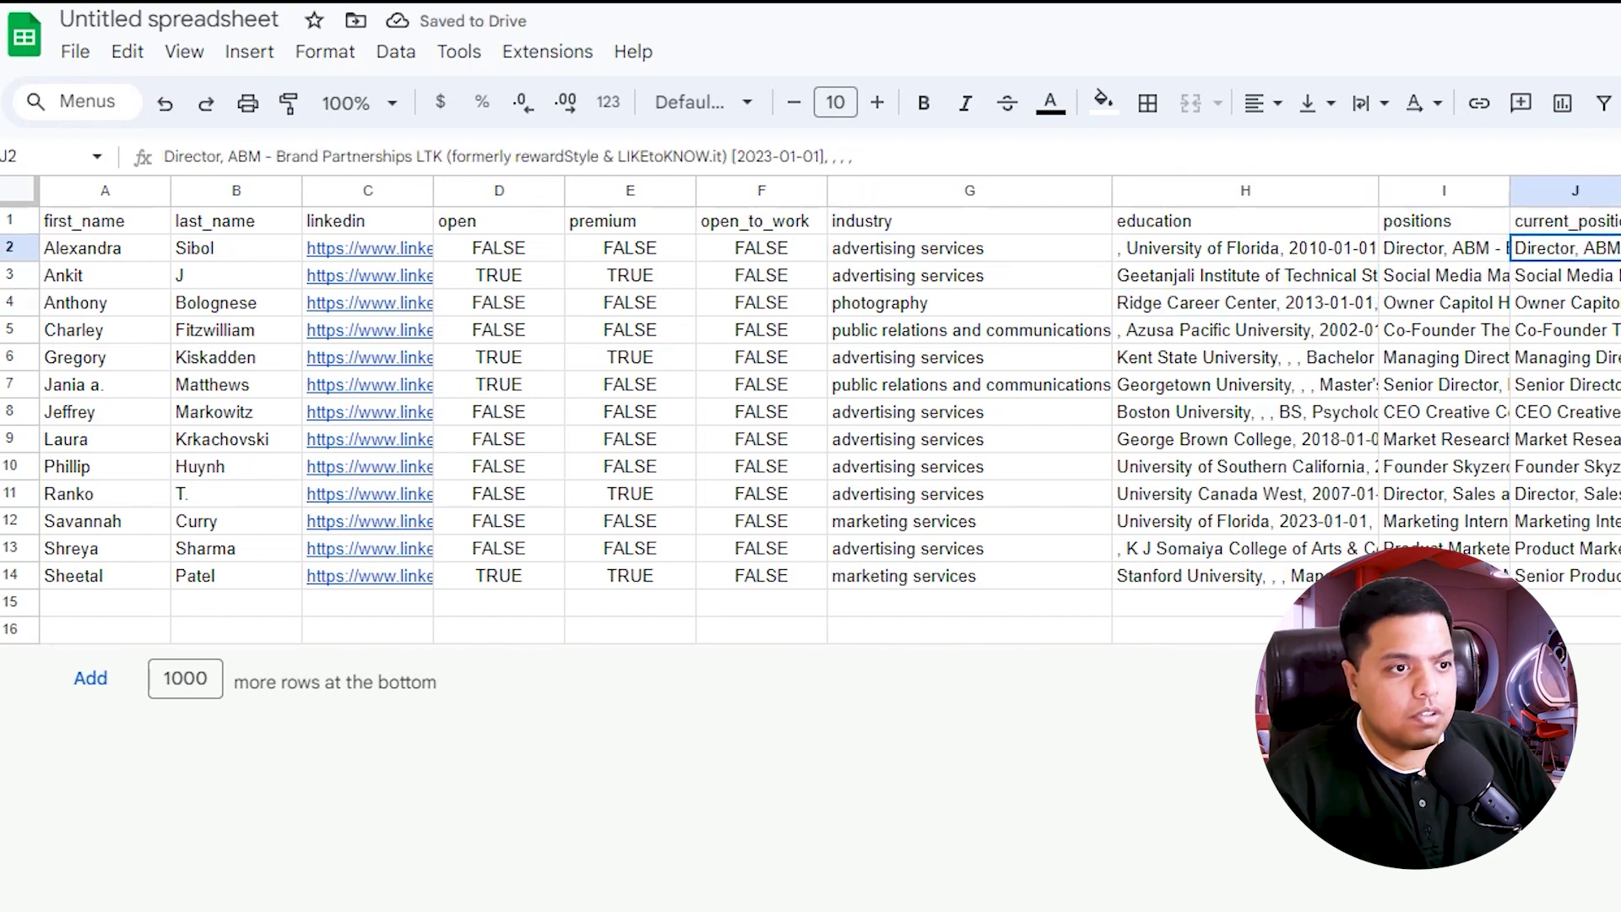
Widen the email column until the full addresses fit and check them from the first to the last contact.
{"action": "left_click", "coordinate": [894, 247]}
{"action": "left_click_drag", "start_coordinate": [961, 191], "coordinate": [1176, 190]}
{"action": "key", "text": "Down"}
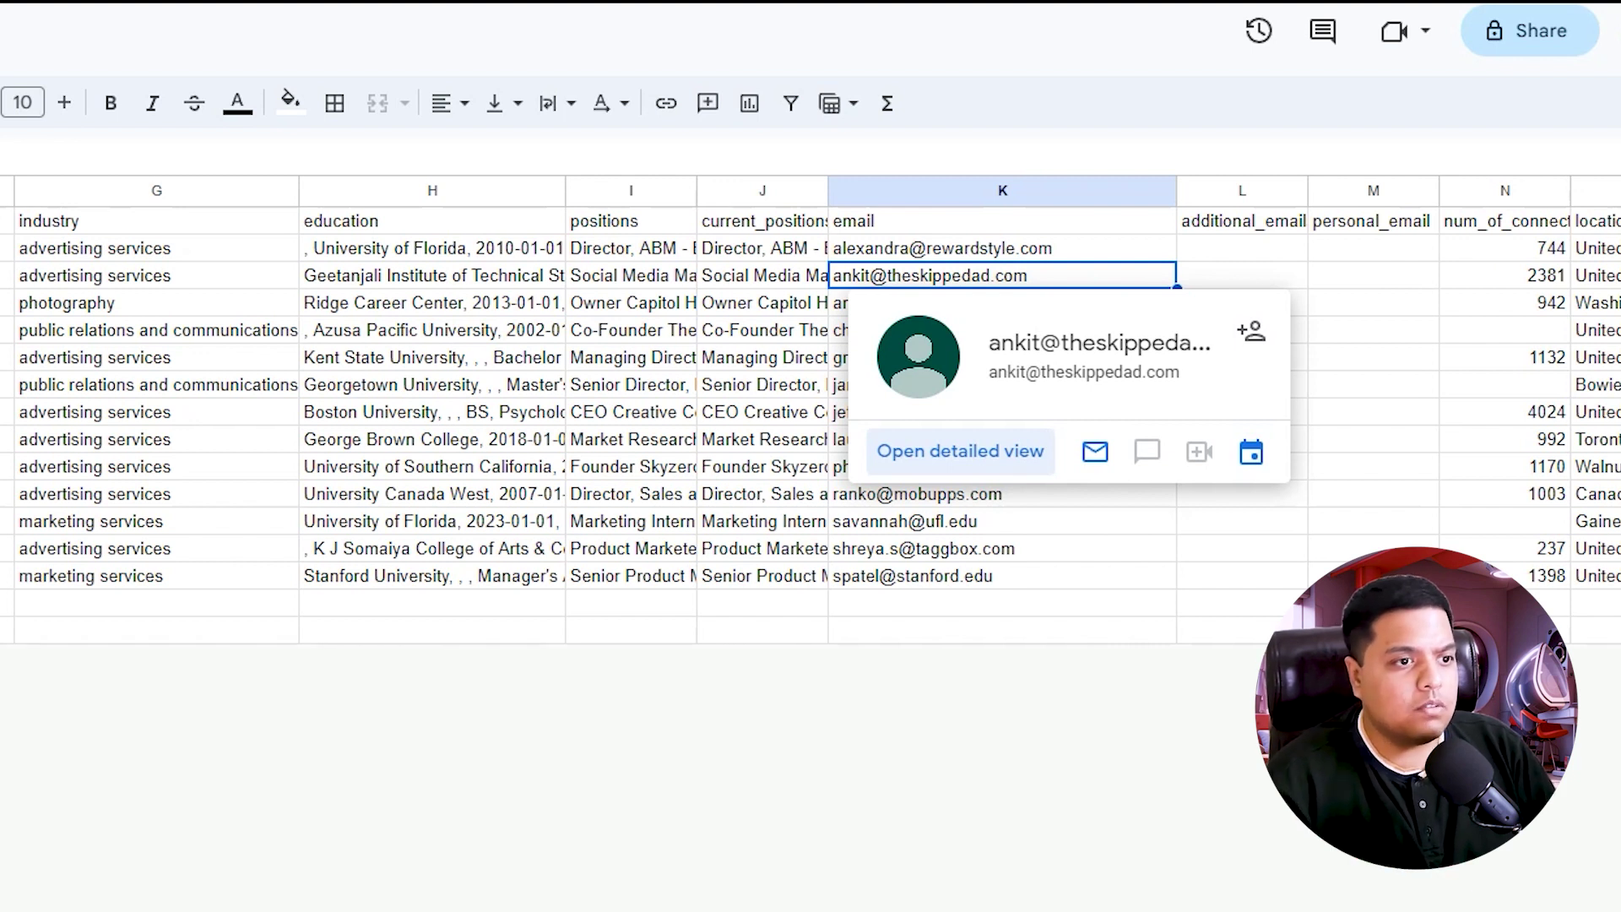
{"action": "left_click", "coordinate": [1003, 576]}
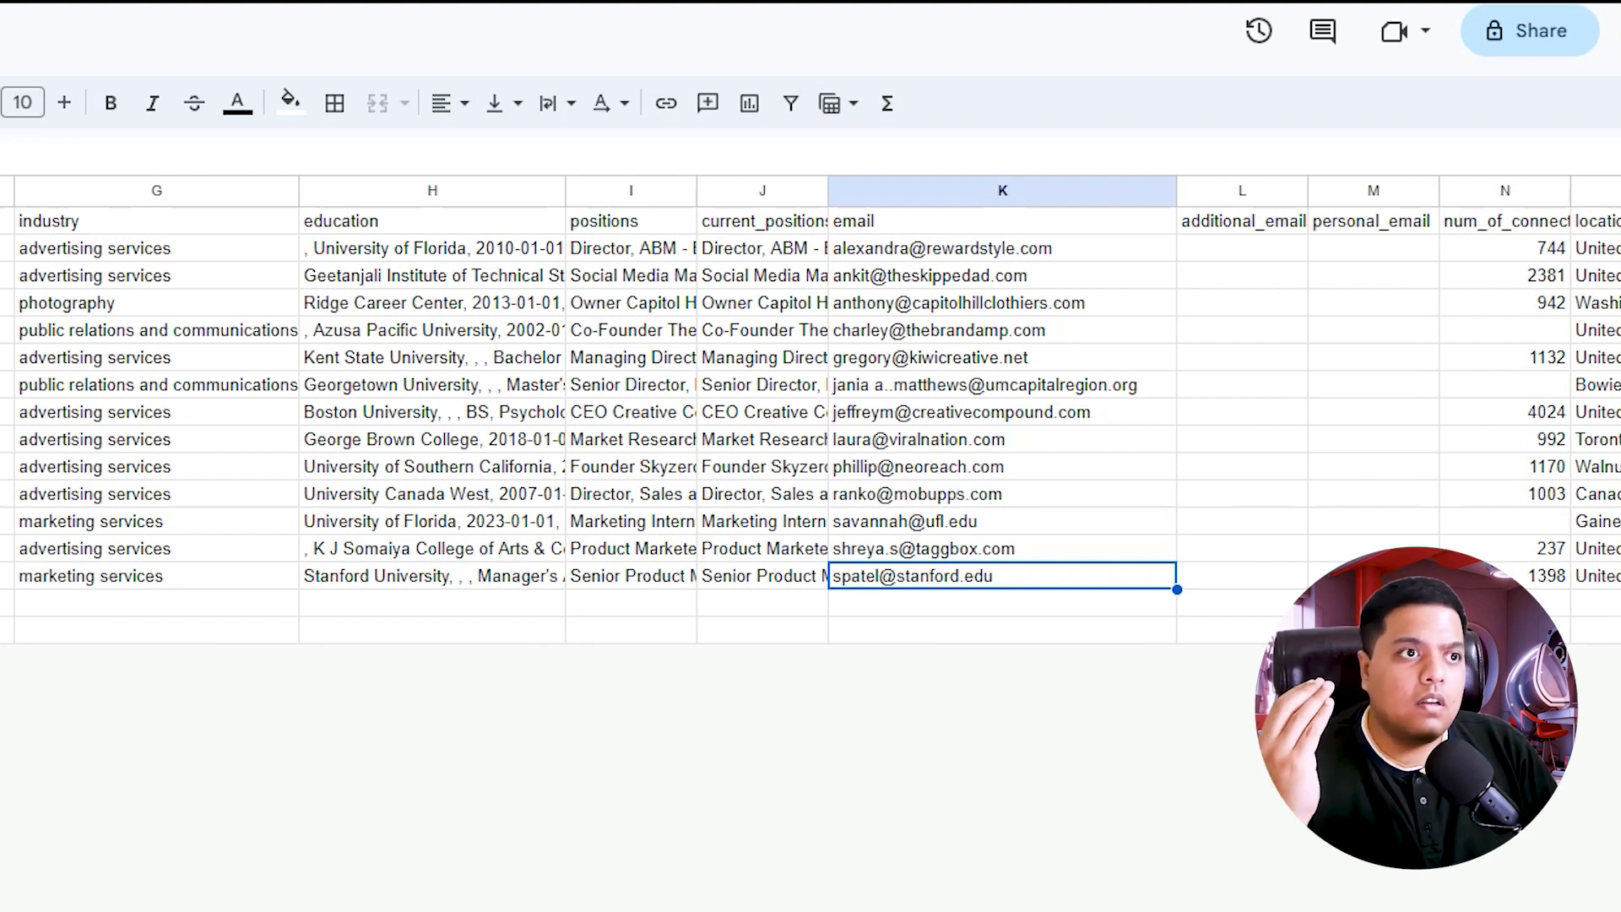
{"action": "left_click", "coordinate": [1002, 248]}
{"action": "mouse_move", "coordinate": [929, 357]}
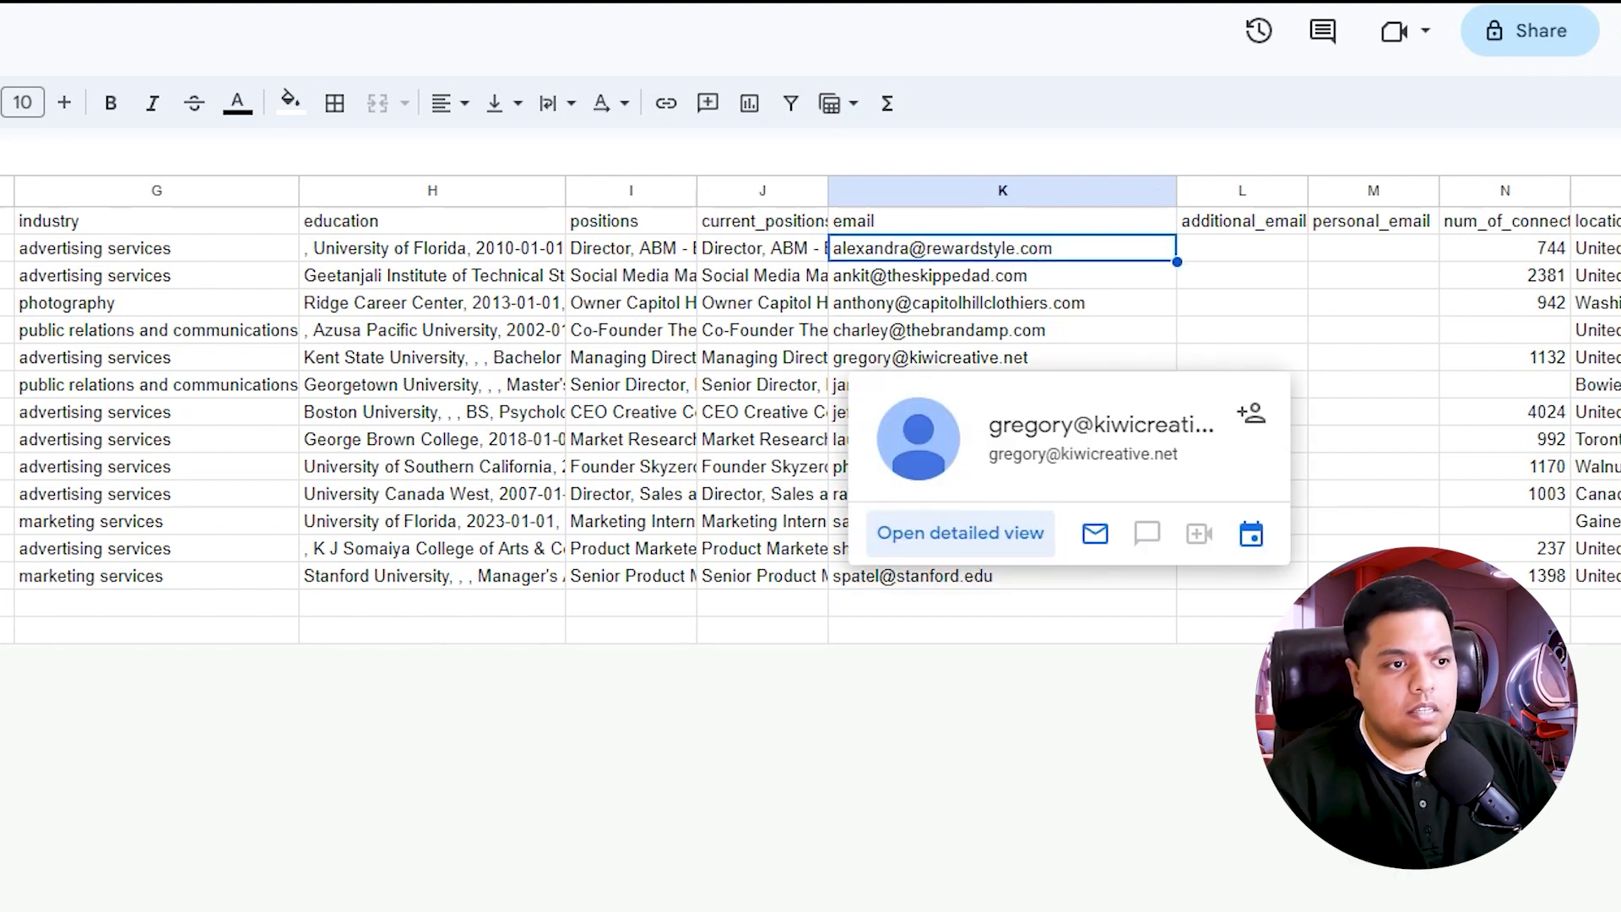
{"action": "left_click", "coordinate": [1002, 330]}
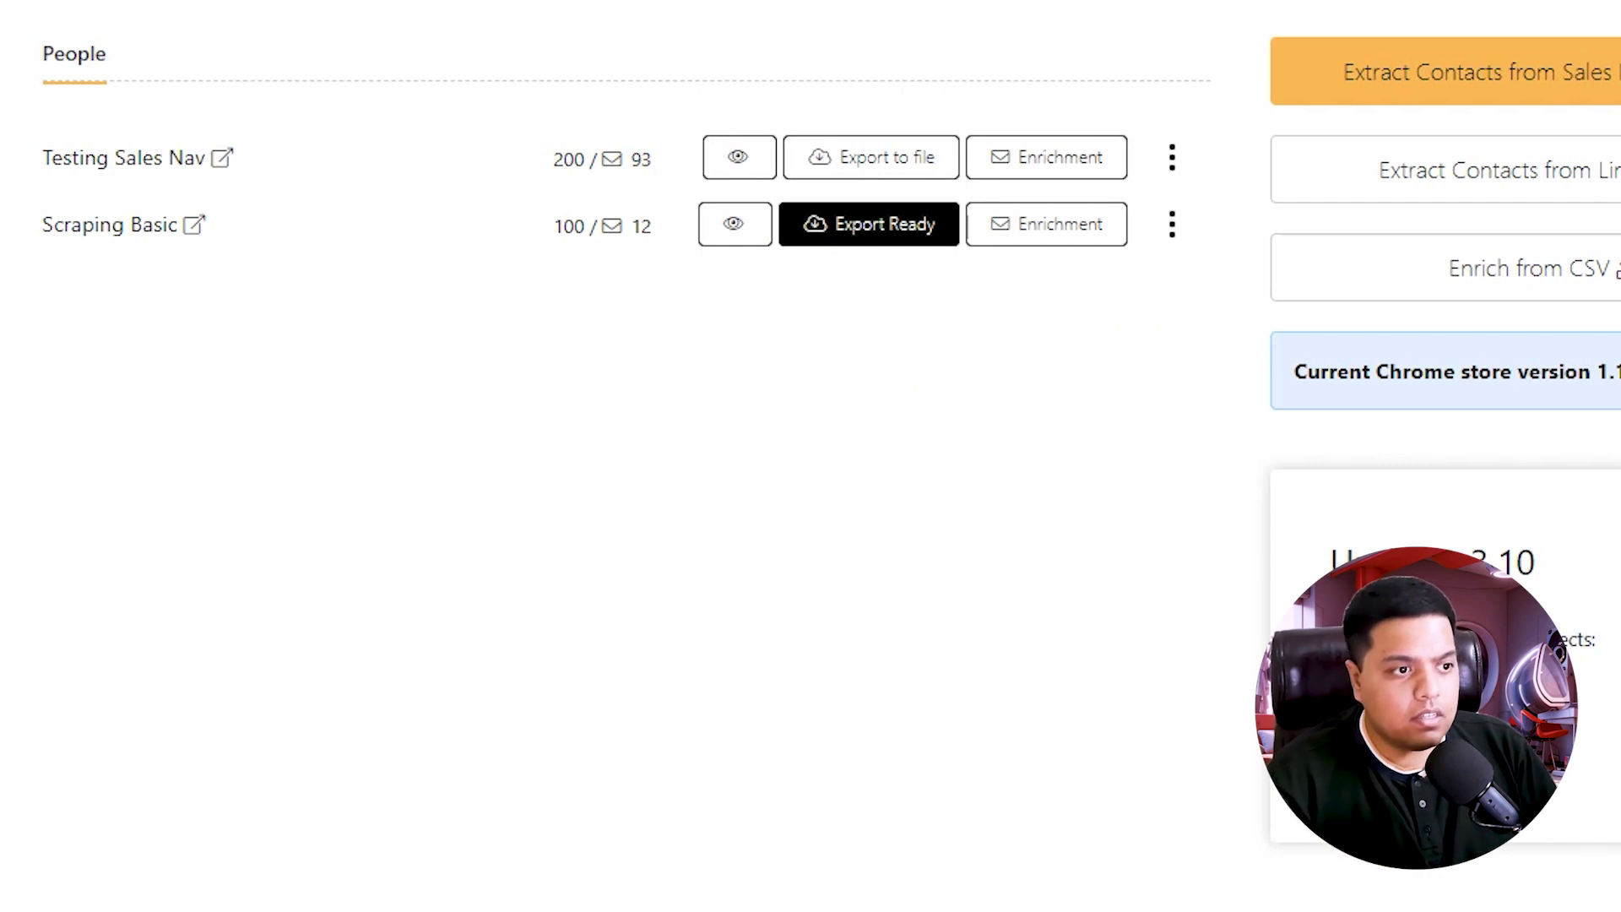
Switch to Scrupp, open the Testing Sales Nav list to scan its prospects, and view the second prospect's contact details.
{"action": "left_click", "coordinate": [1171, 157]}
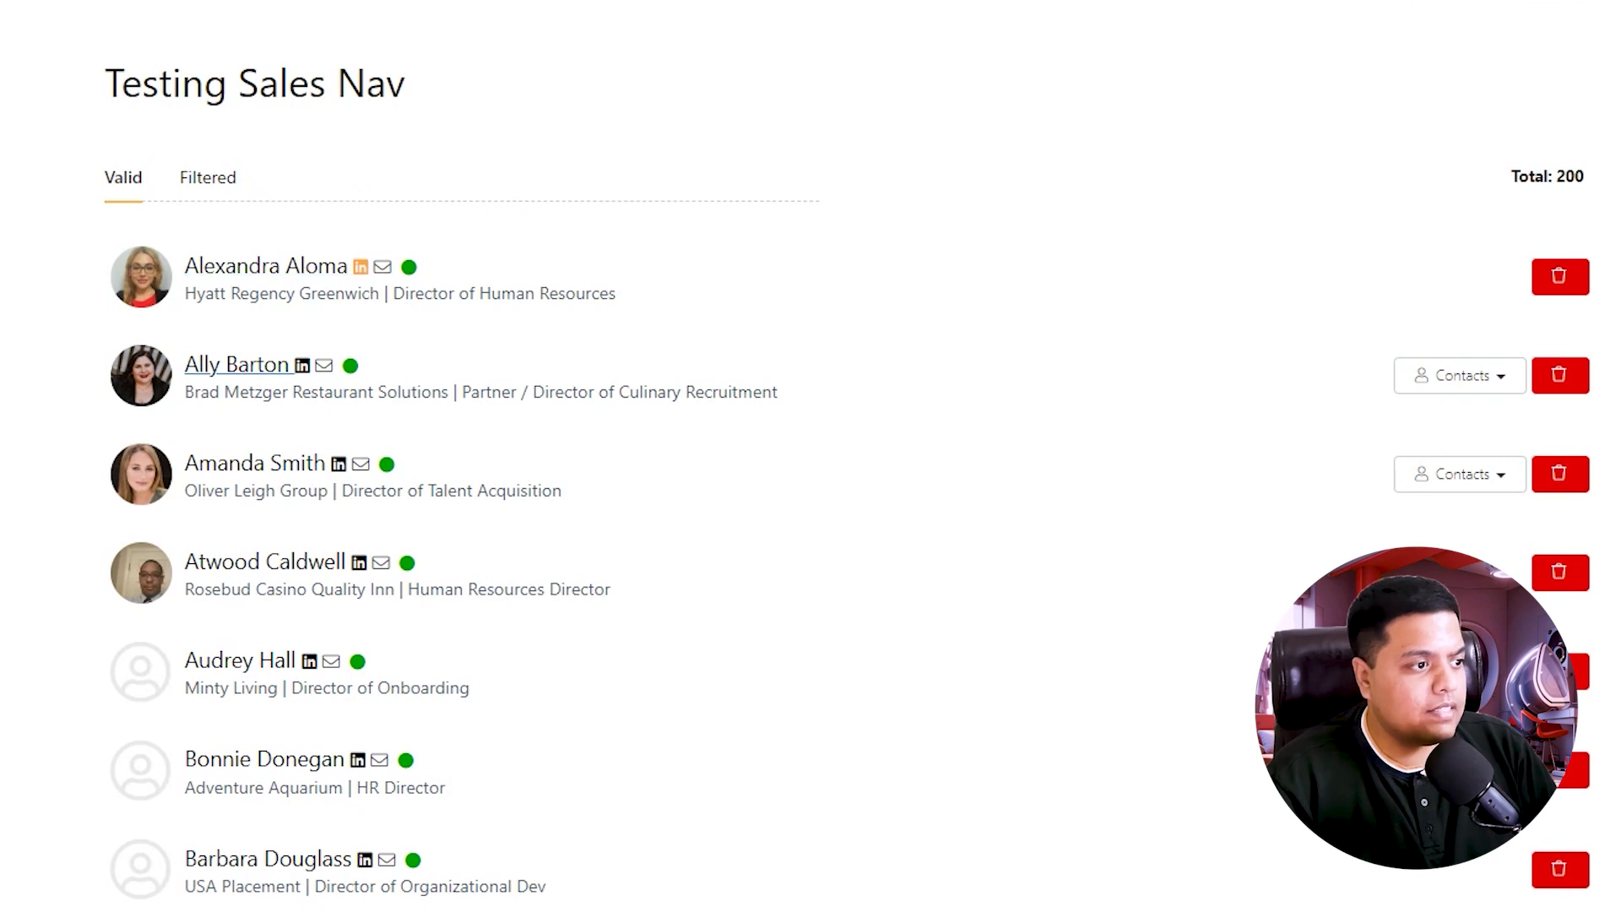
{"action": "scroll", "coordinate": [254, 364], "scroll_direction": "down", "scroll_amount": 3}
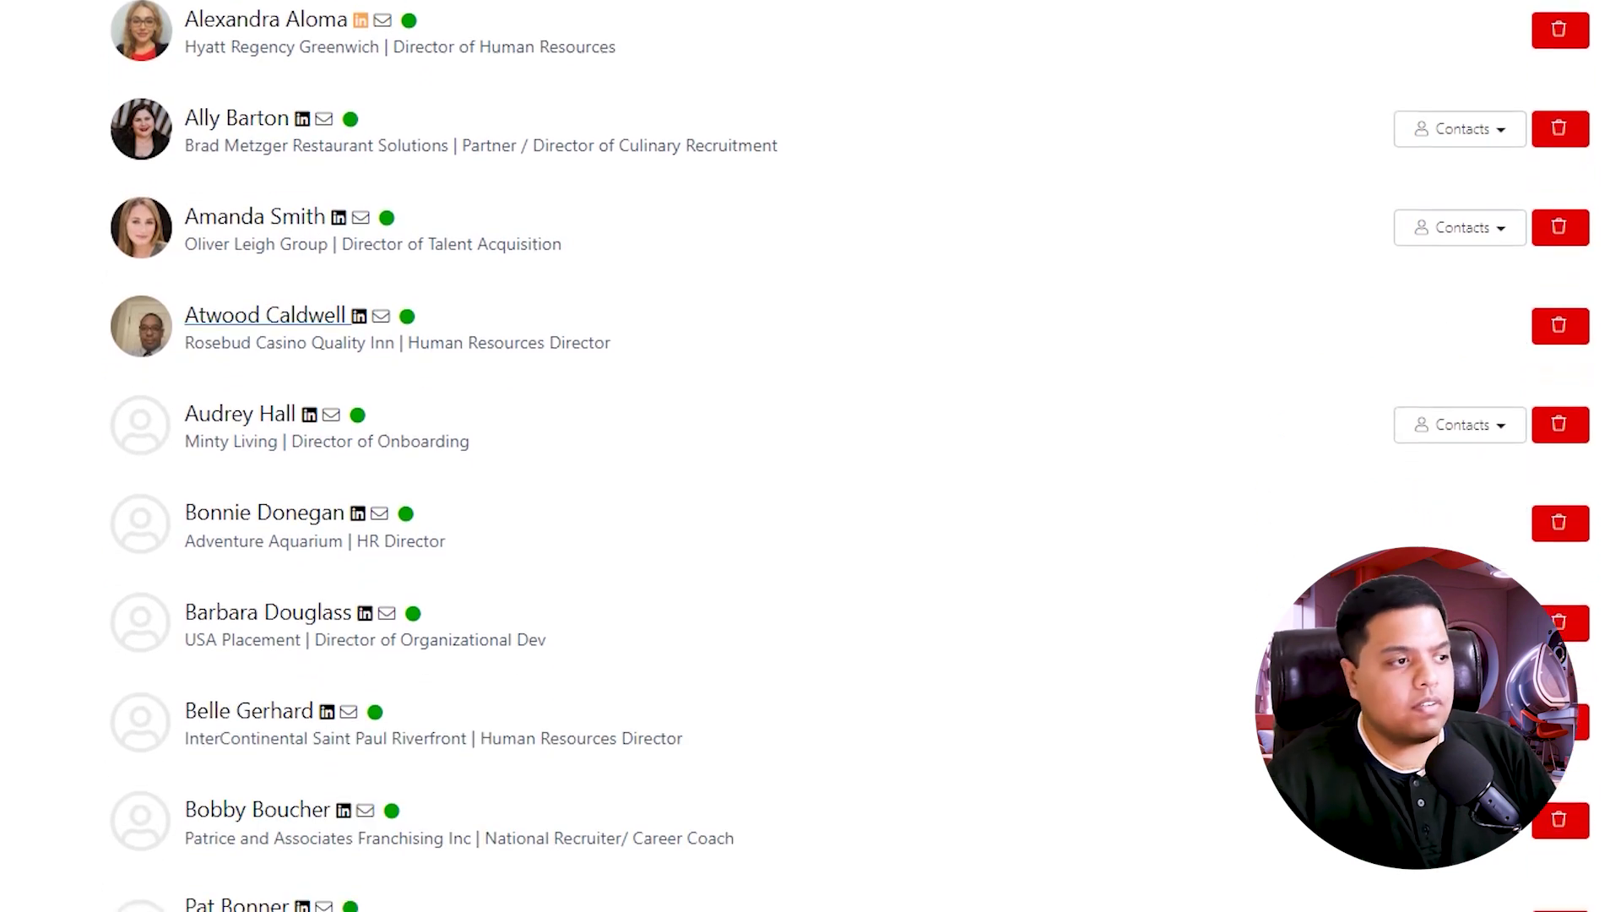
{"action": "scroll", "coordinate": [265, 321], "scroll_direction": "up", "scroll_amount": 3}
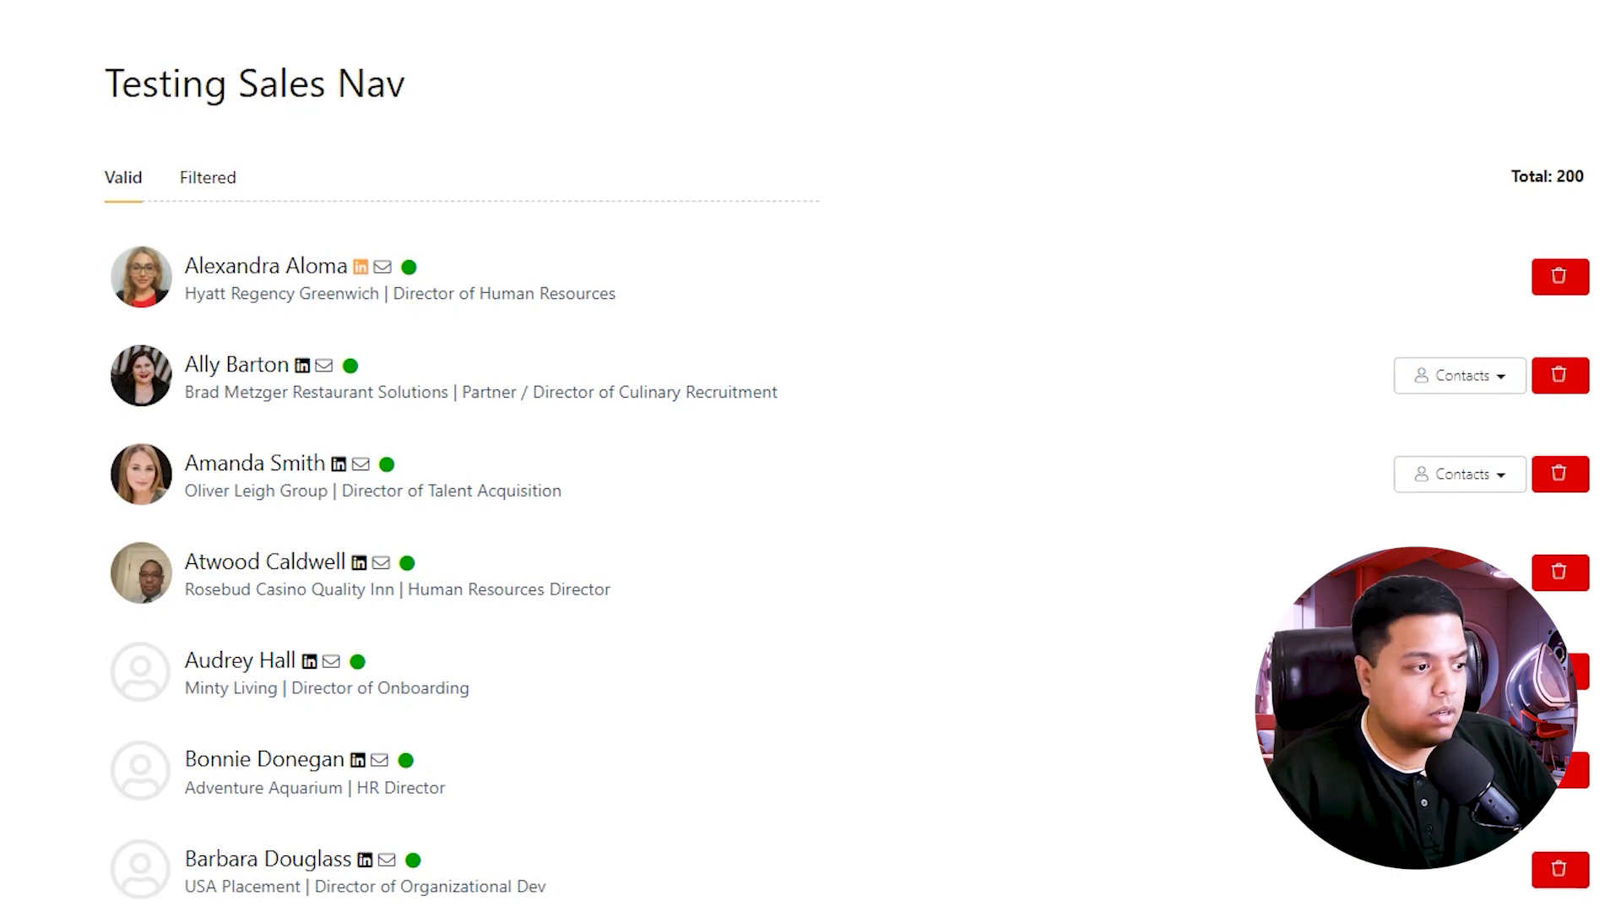
{"action": "scroll", "coordinate": [811, 456], "scroll_direction": "down", "scroll_amount": 15}
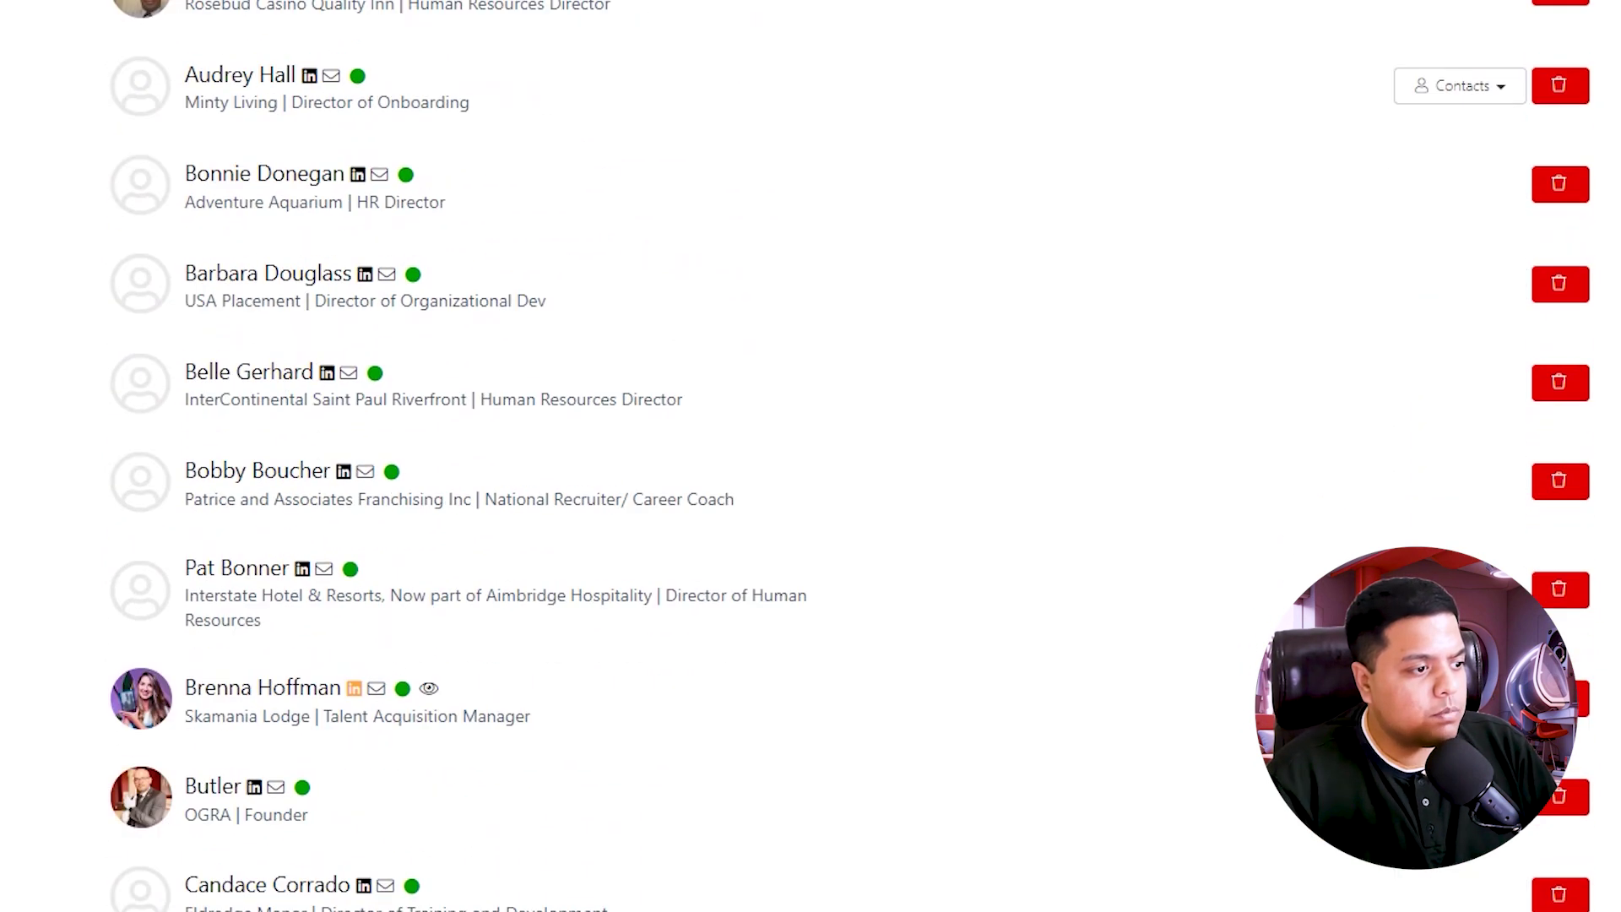
{"action": "scroll", "coordinate": [810, 456], "scroll_direction": "down", "scroll_amount": 5}
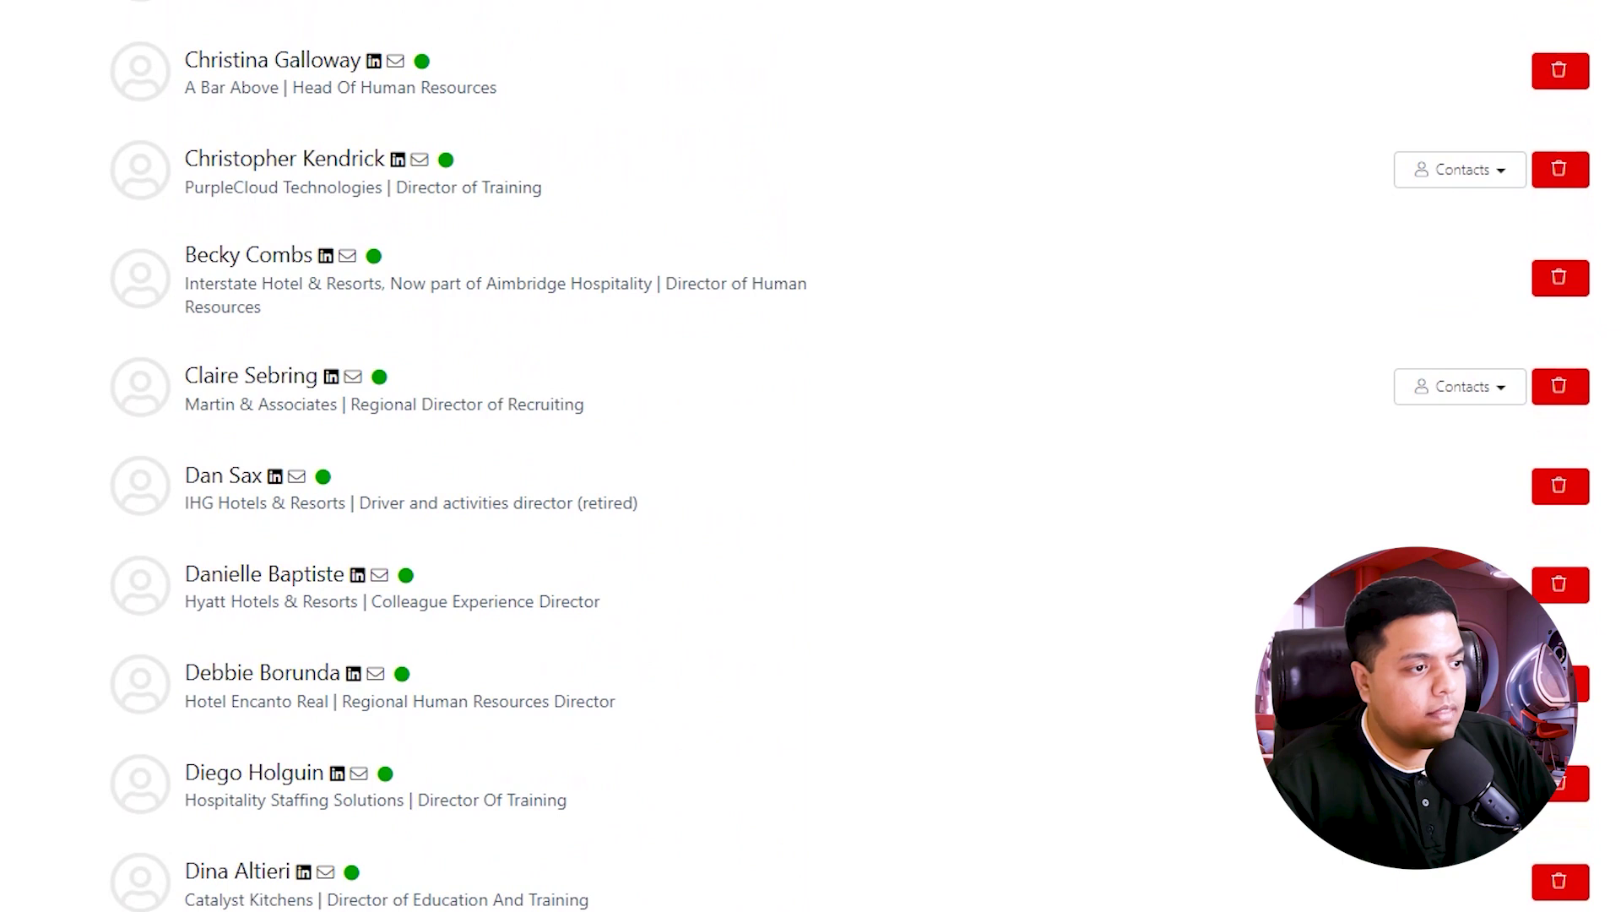
{"action": "mouse_move", "coordinate": [405, 575]}
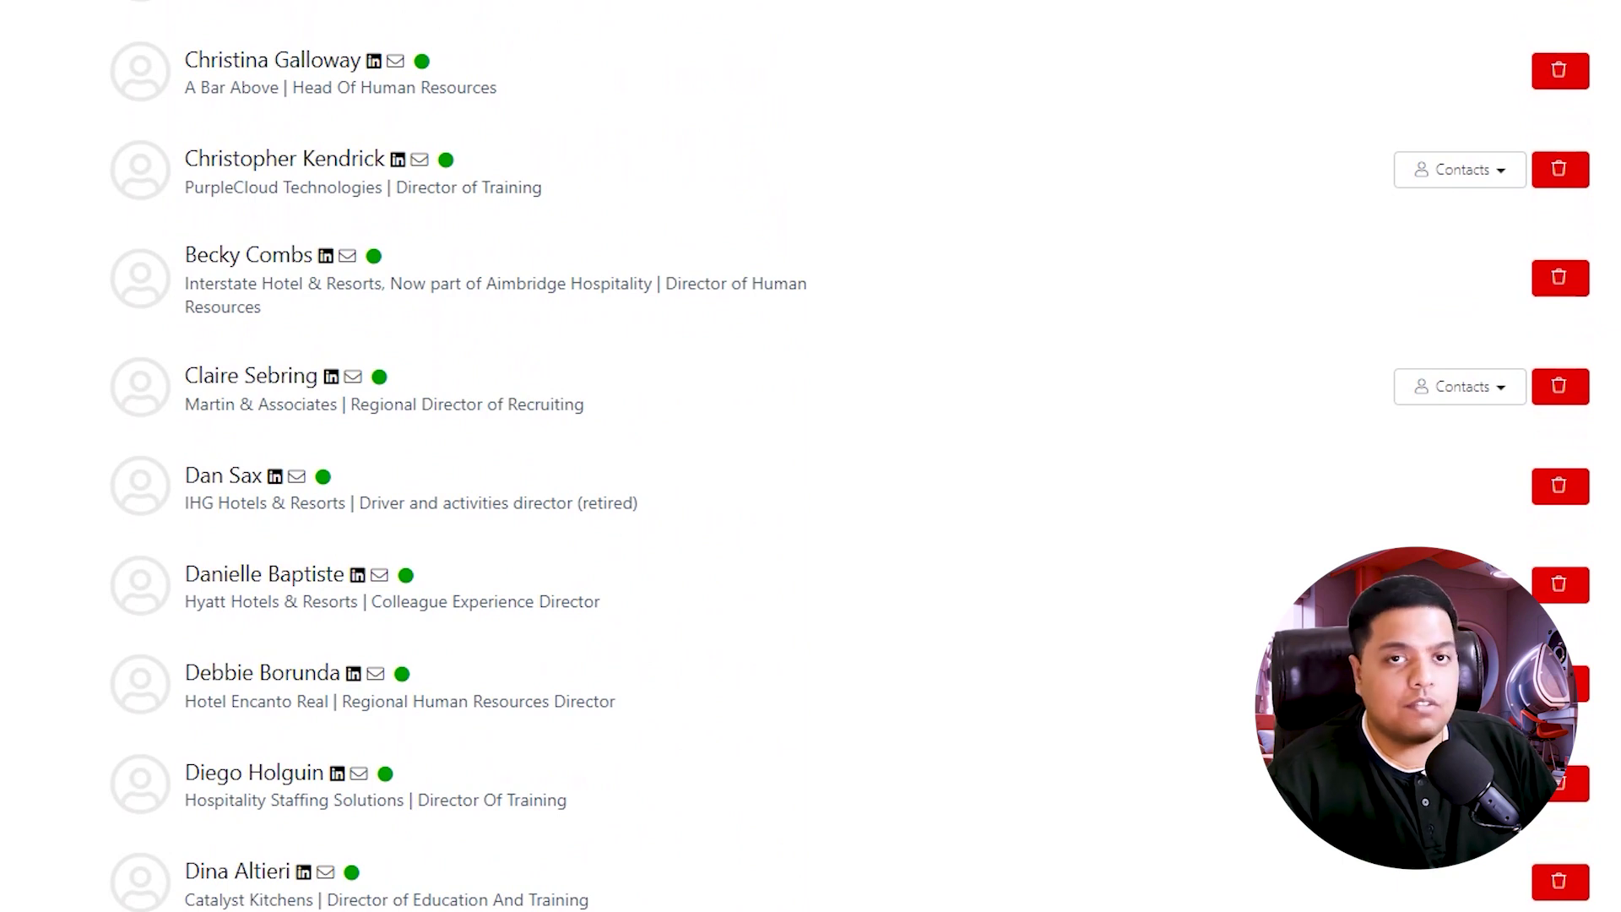
{"action": "scroll", "coordinate": [253, 365], "scroll_direction": "up", "scroll_amount": 15}
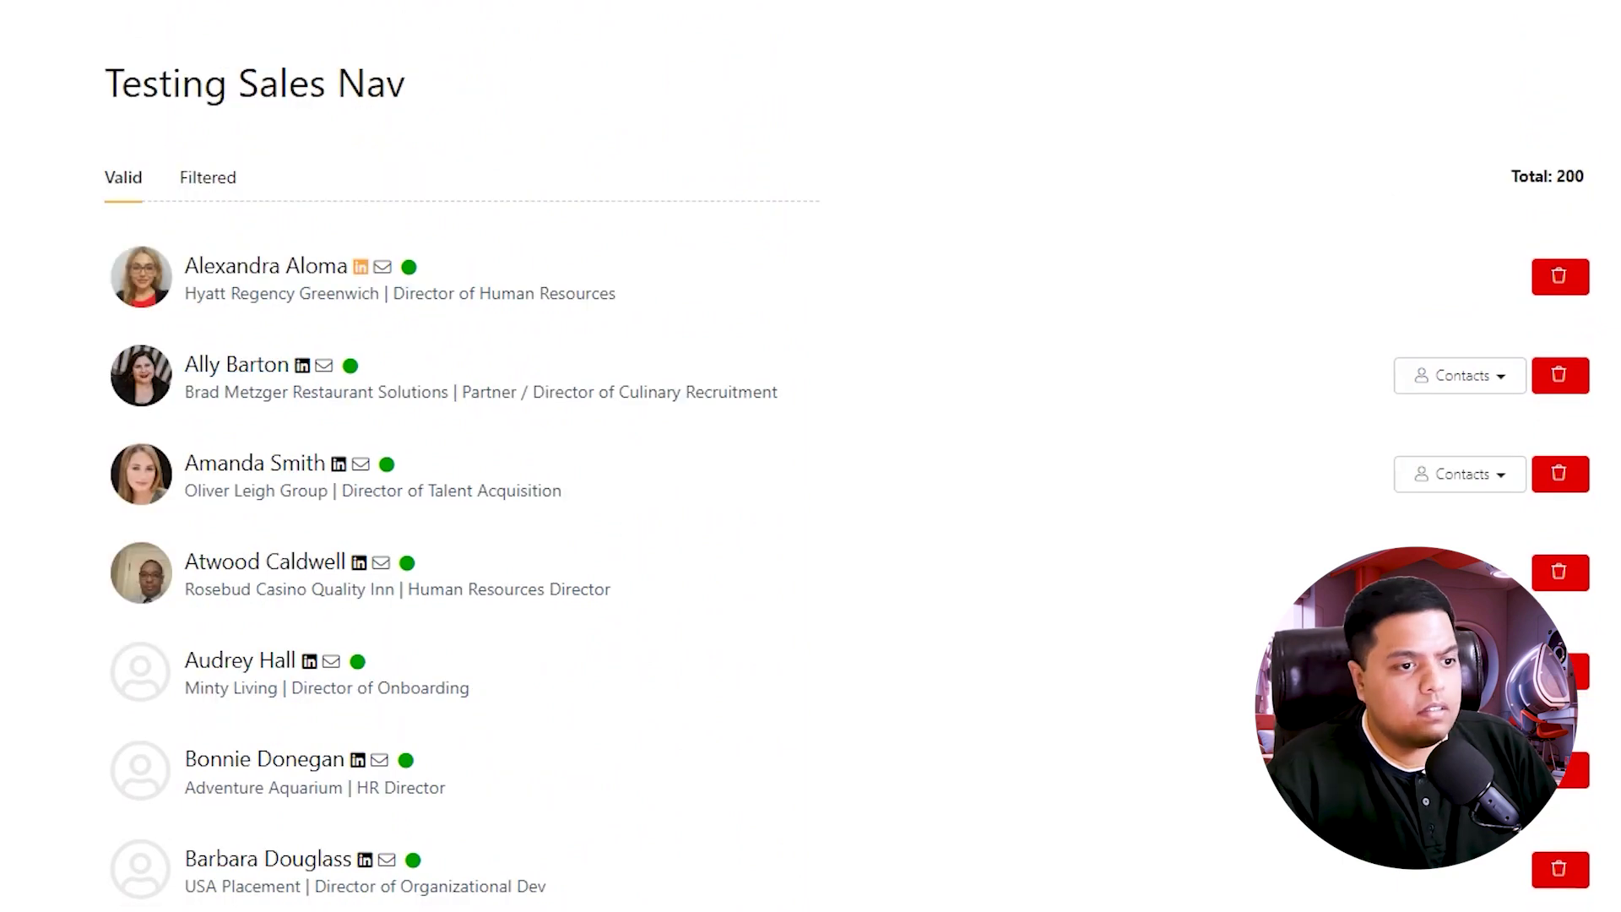
{"action": "left_click", "coordinate": [1460, 375]}
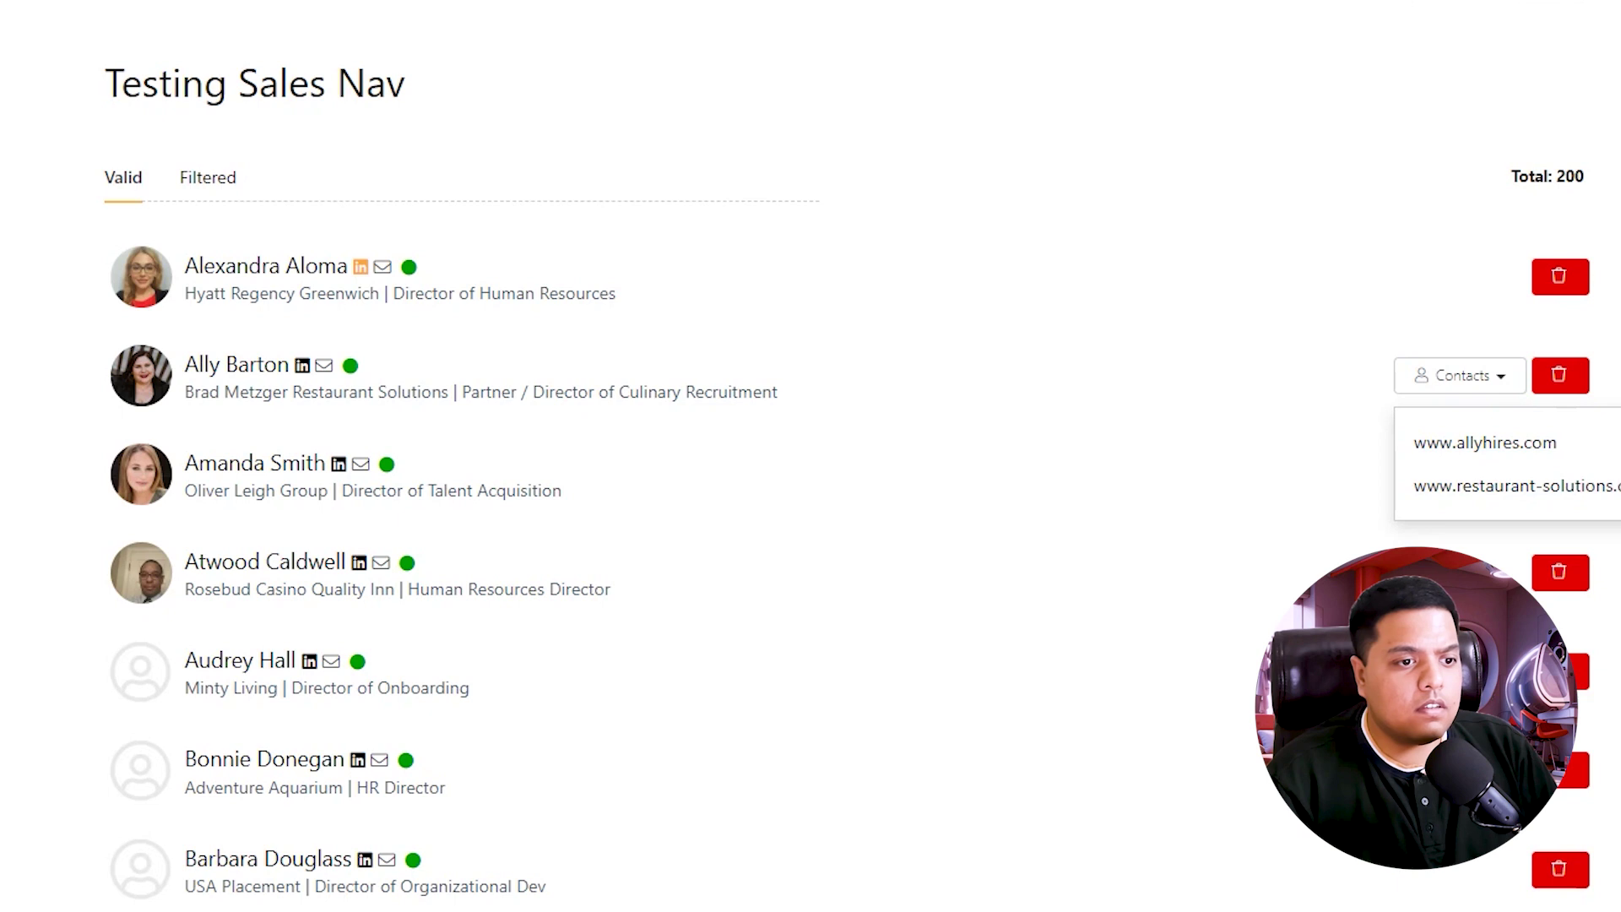
{"action": "key", "text": "Escape"}
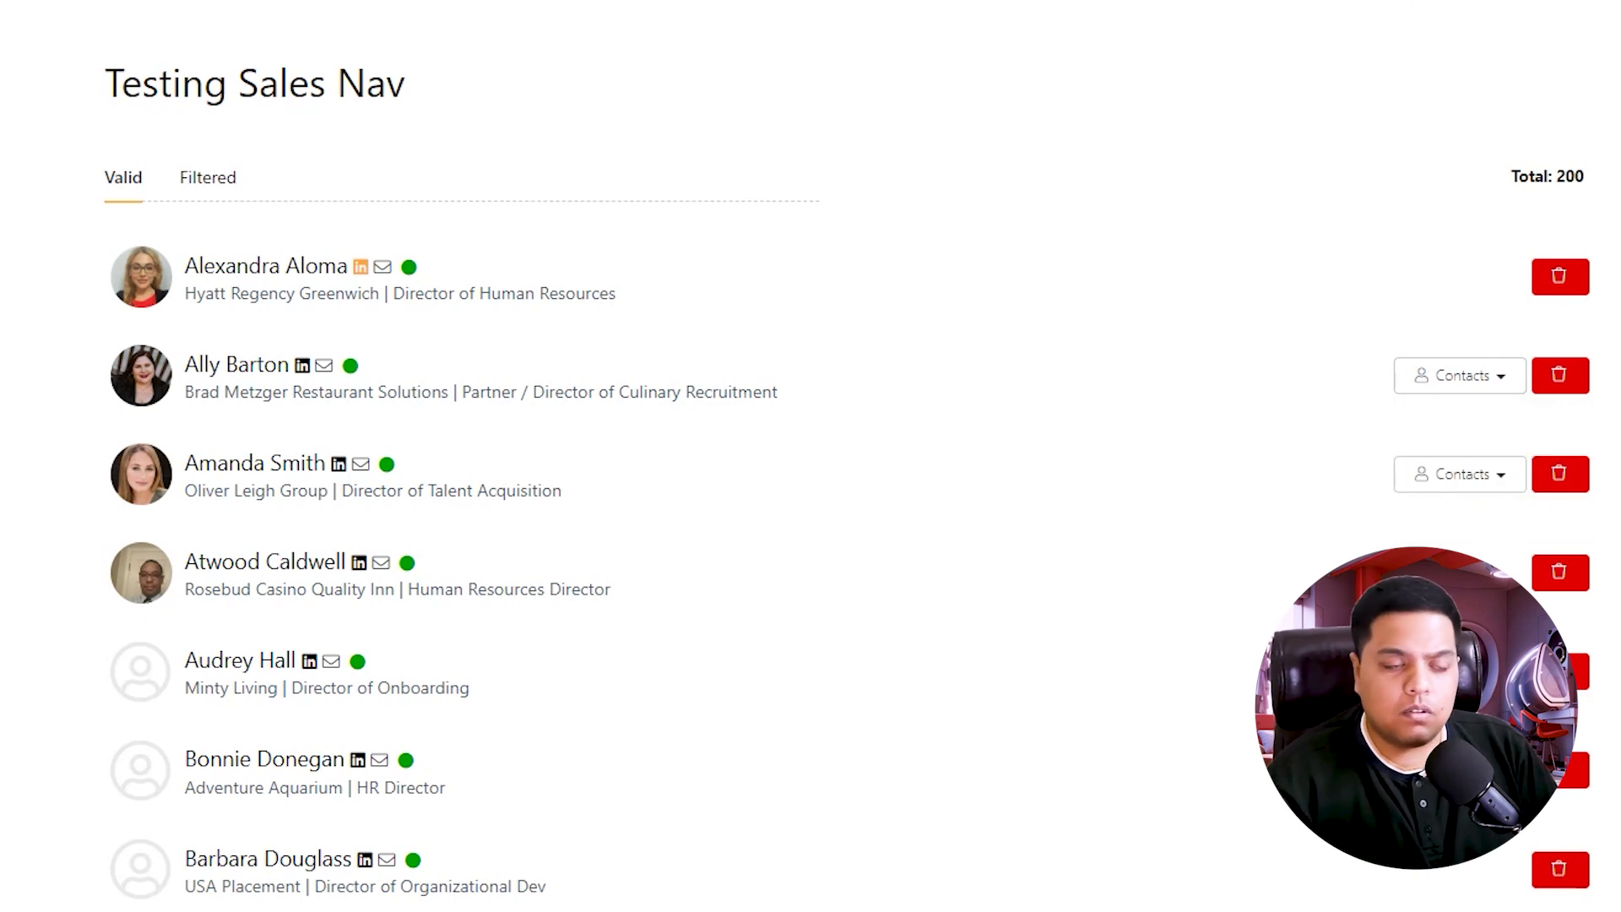
Set up a CSV export of the Testing Sales Nav list with all columns, limited to contacts with emails.
{"action": "left_click", "coordinate": [1361, 59]}
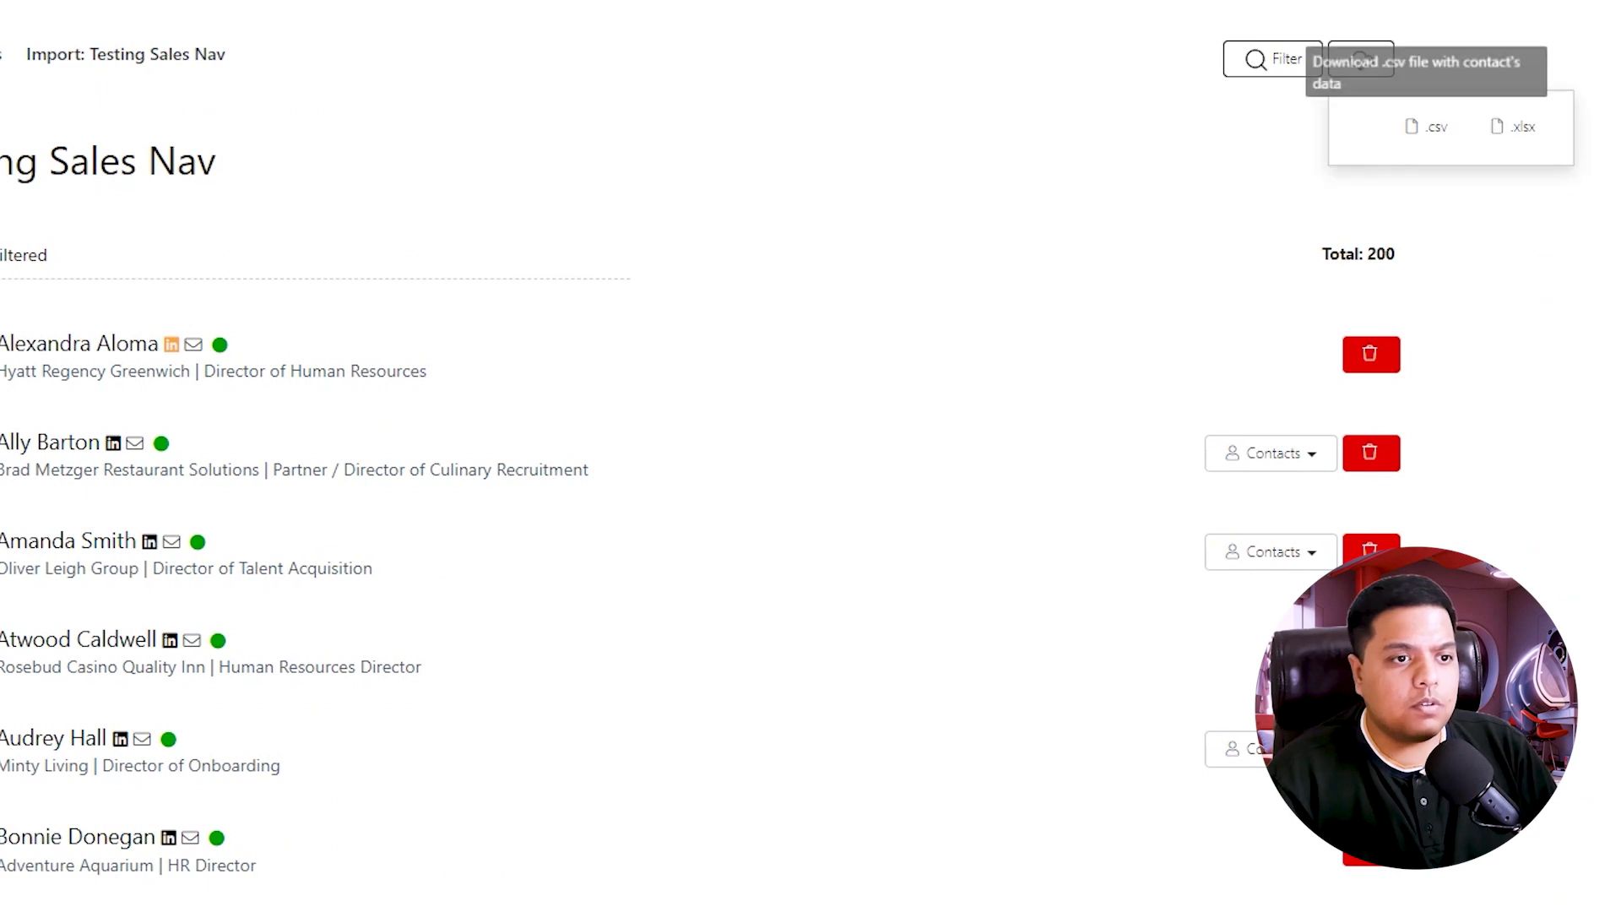
{"action": "left_click", "coordinate": [1426, 126]}
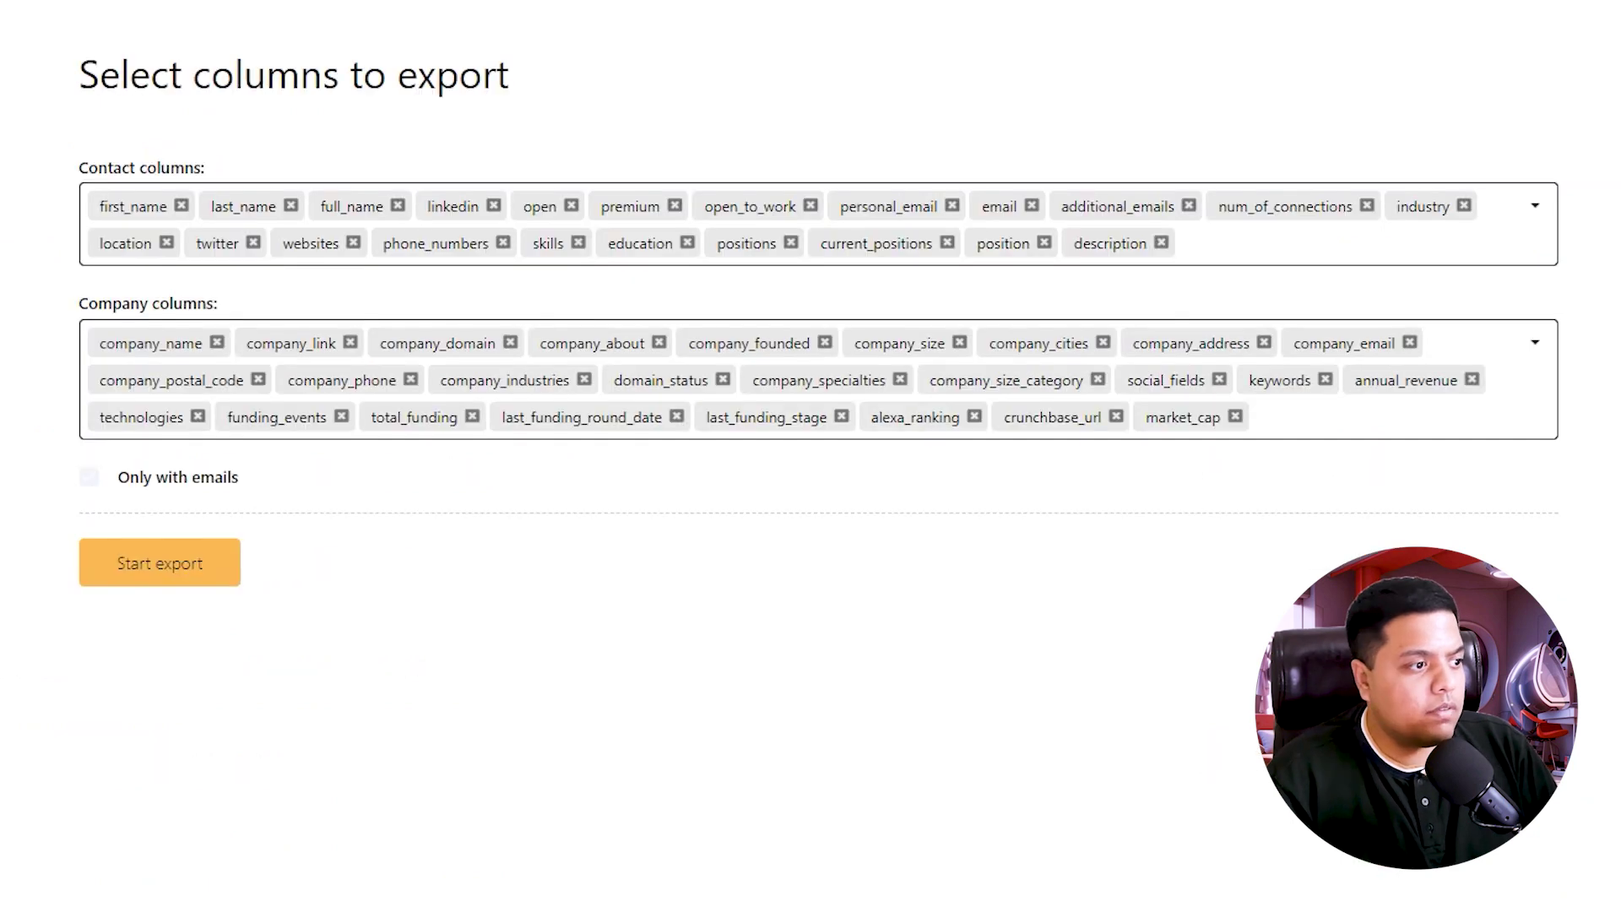
{"action": "left_click", "coordinate": [89, 477]}
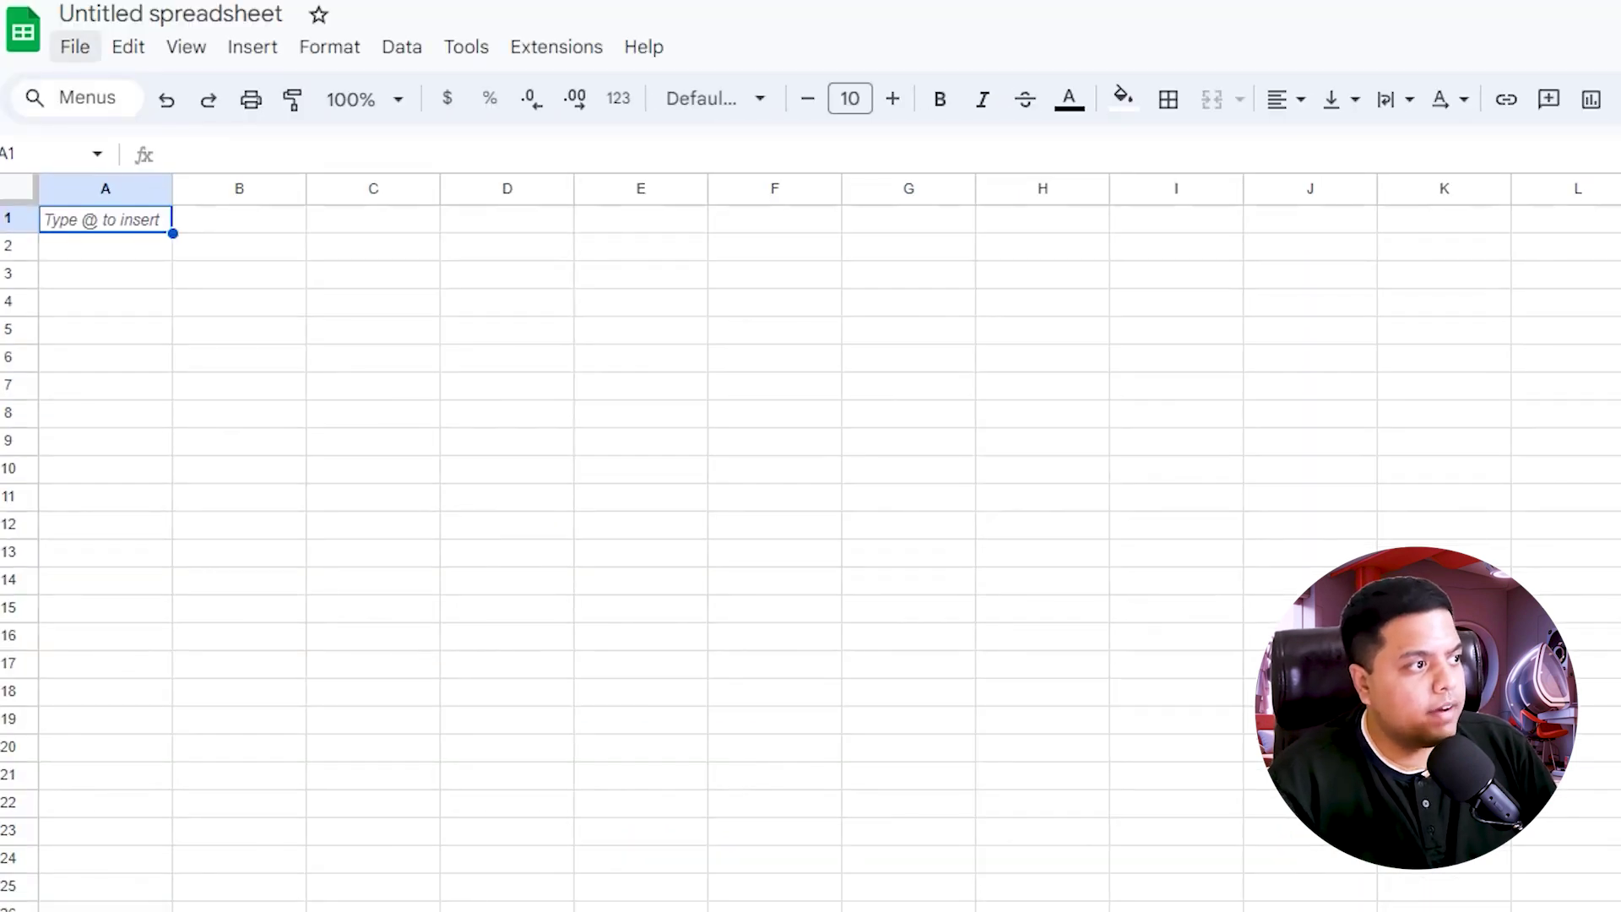
Import export_6d5c54d54eb61f14ea7d0d5c5b9ee6b4.csv from the computer into the blank spreadsheet, replacing the spreadsheet.
{"action": "left_click", "coordinate": [75, 47]}
{"action": "left_click", "coordinate": [126, 174]}
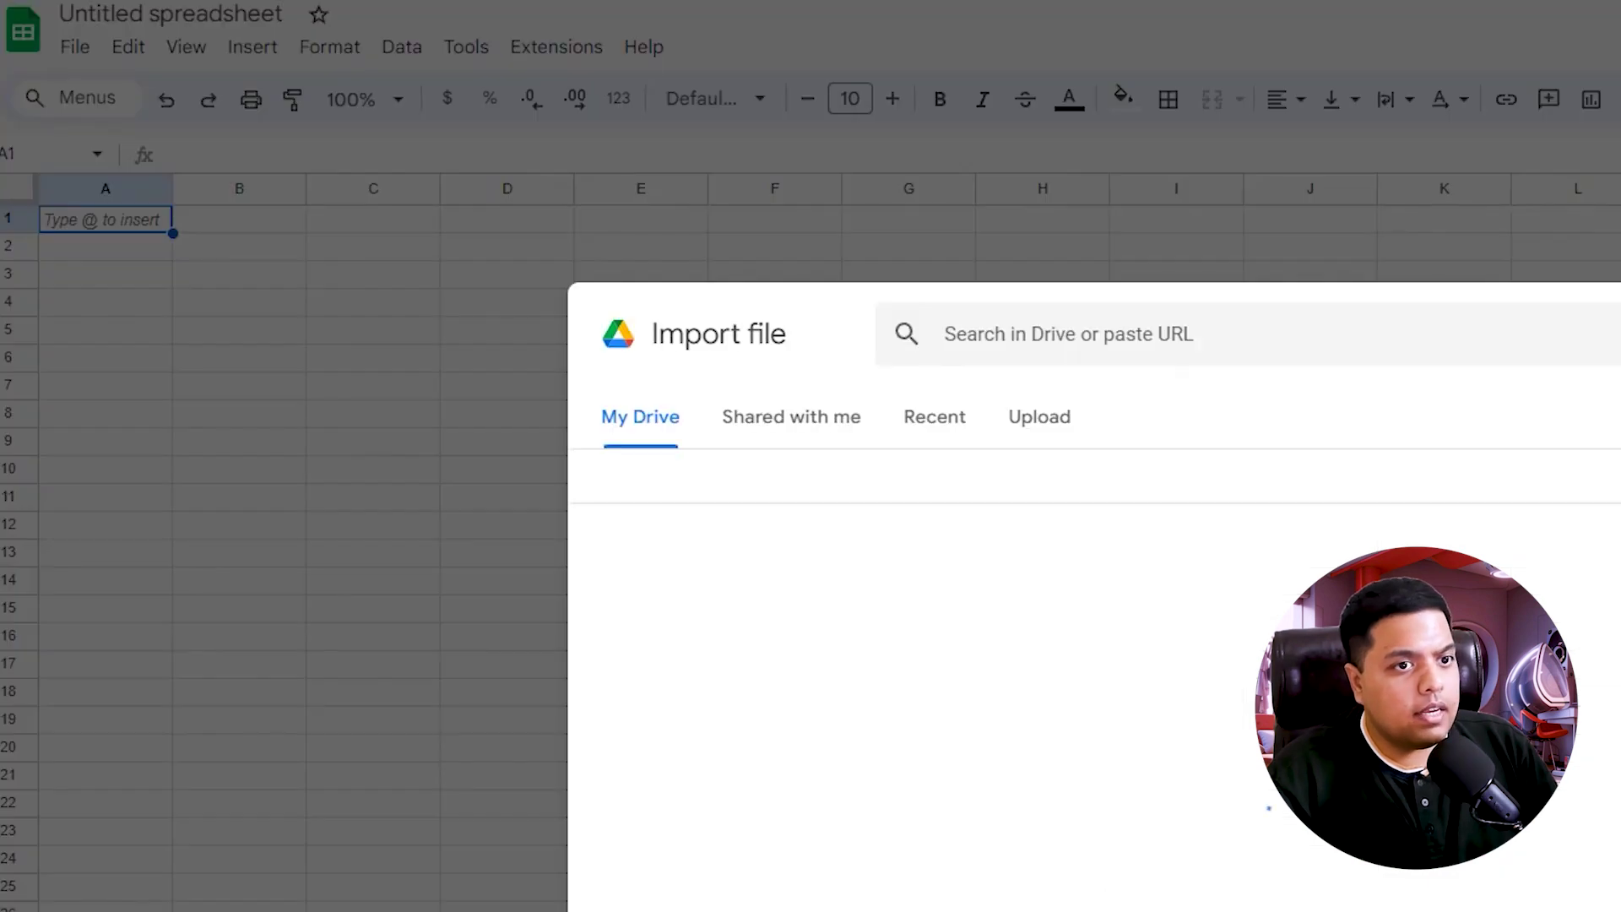
{"action": "left_click", "coordinate": [1035, 418]}
{"action": "left_click", "coordinate": [1255, 889]}
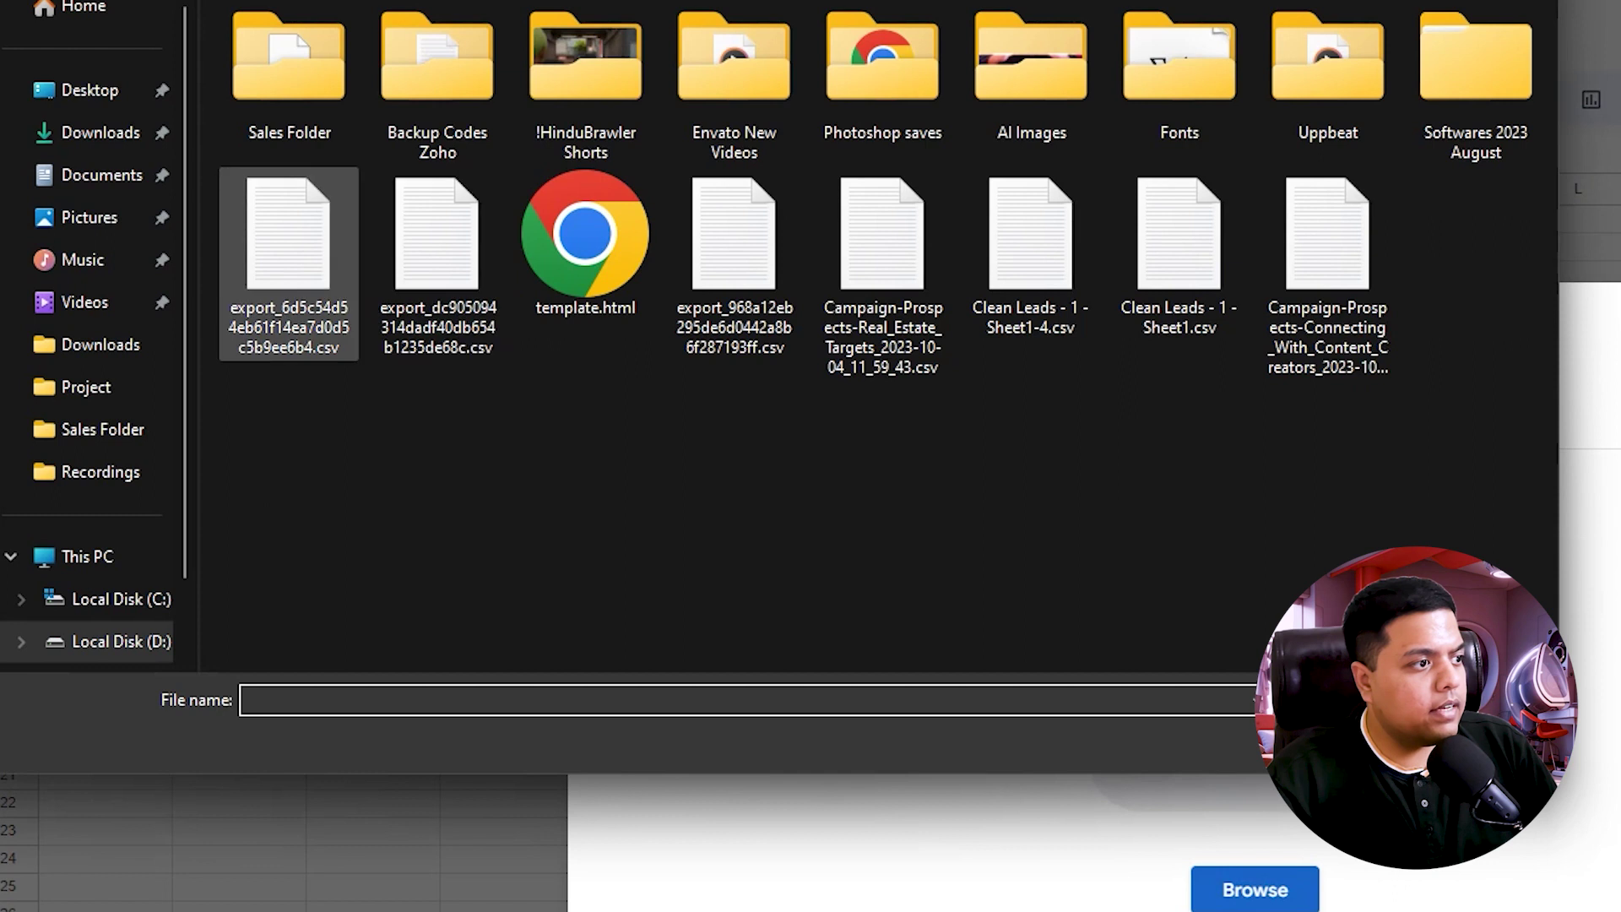
{"action": "double_click", "coordinate": [288, 262]}
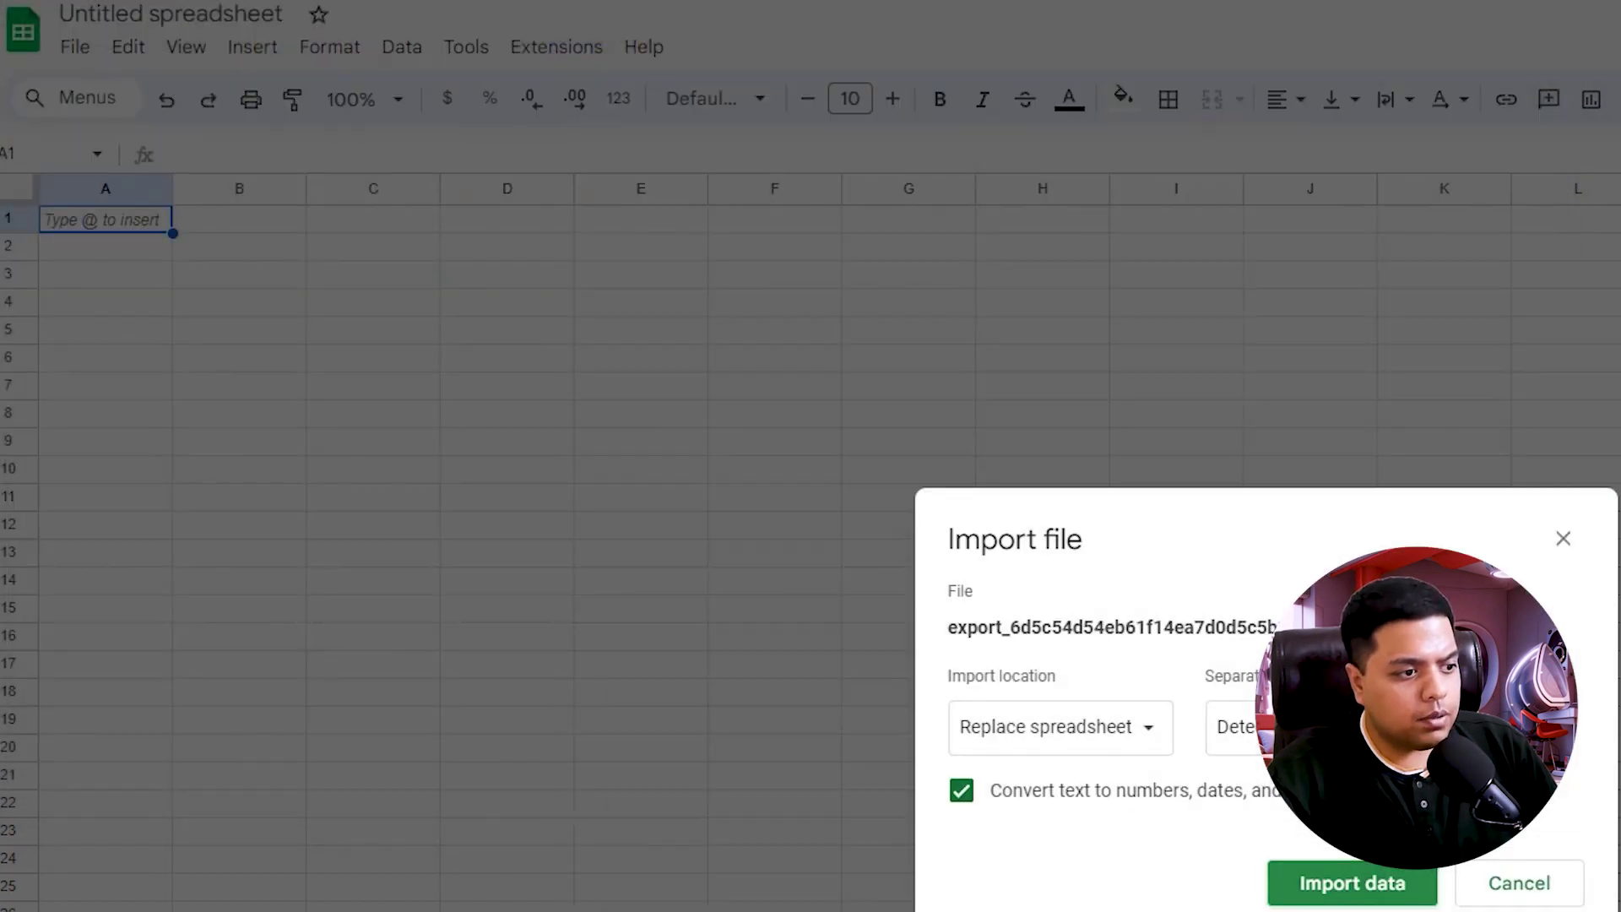
{"action": "key", "text": "Return"}
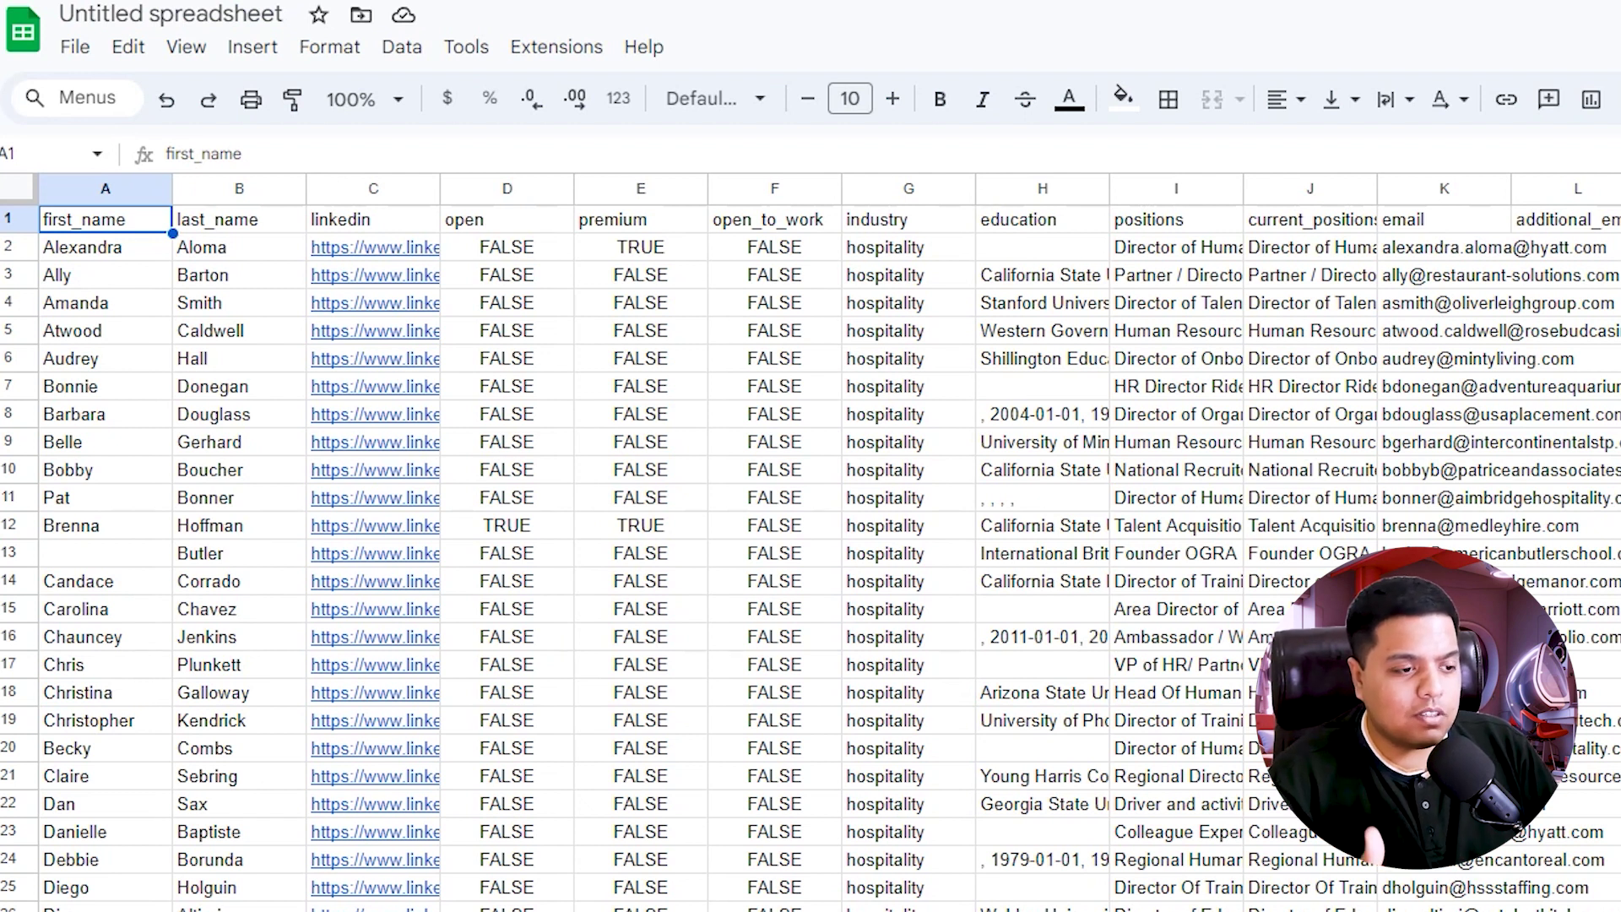
Look through the imported contacts down to the lower rows, checking sample email, skills and current_positions entries.
{"action": "scroll", "coordinate": [811, 549], "scroll_direction": "down", "scroll_amount": 15}
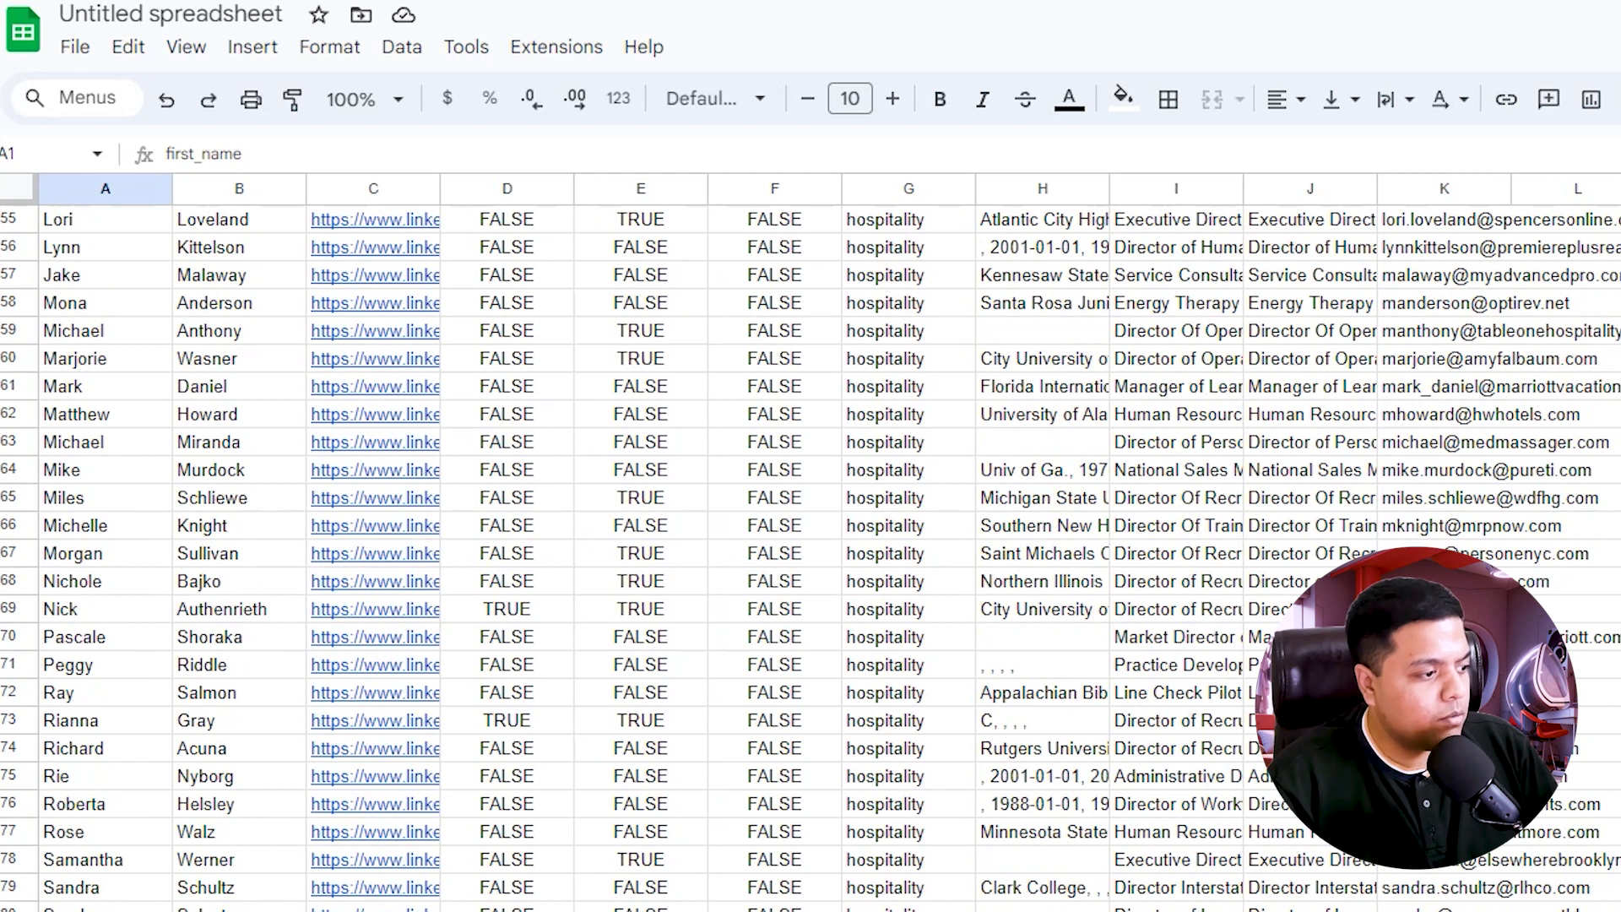
{"action": "scroll", "coordinate": [811, 549], "scroll_direction": "up", "scroll_amount": 8}
{"action": "left_click", "coordinate": [1444, 748]}
{"action": "scroll", "coordinate": [811, 548], "scroll_direction": "down", "scroll_amount": 3}
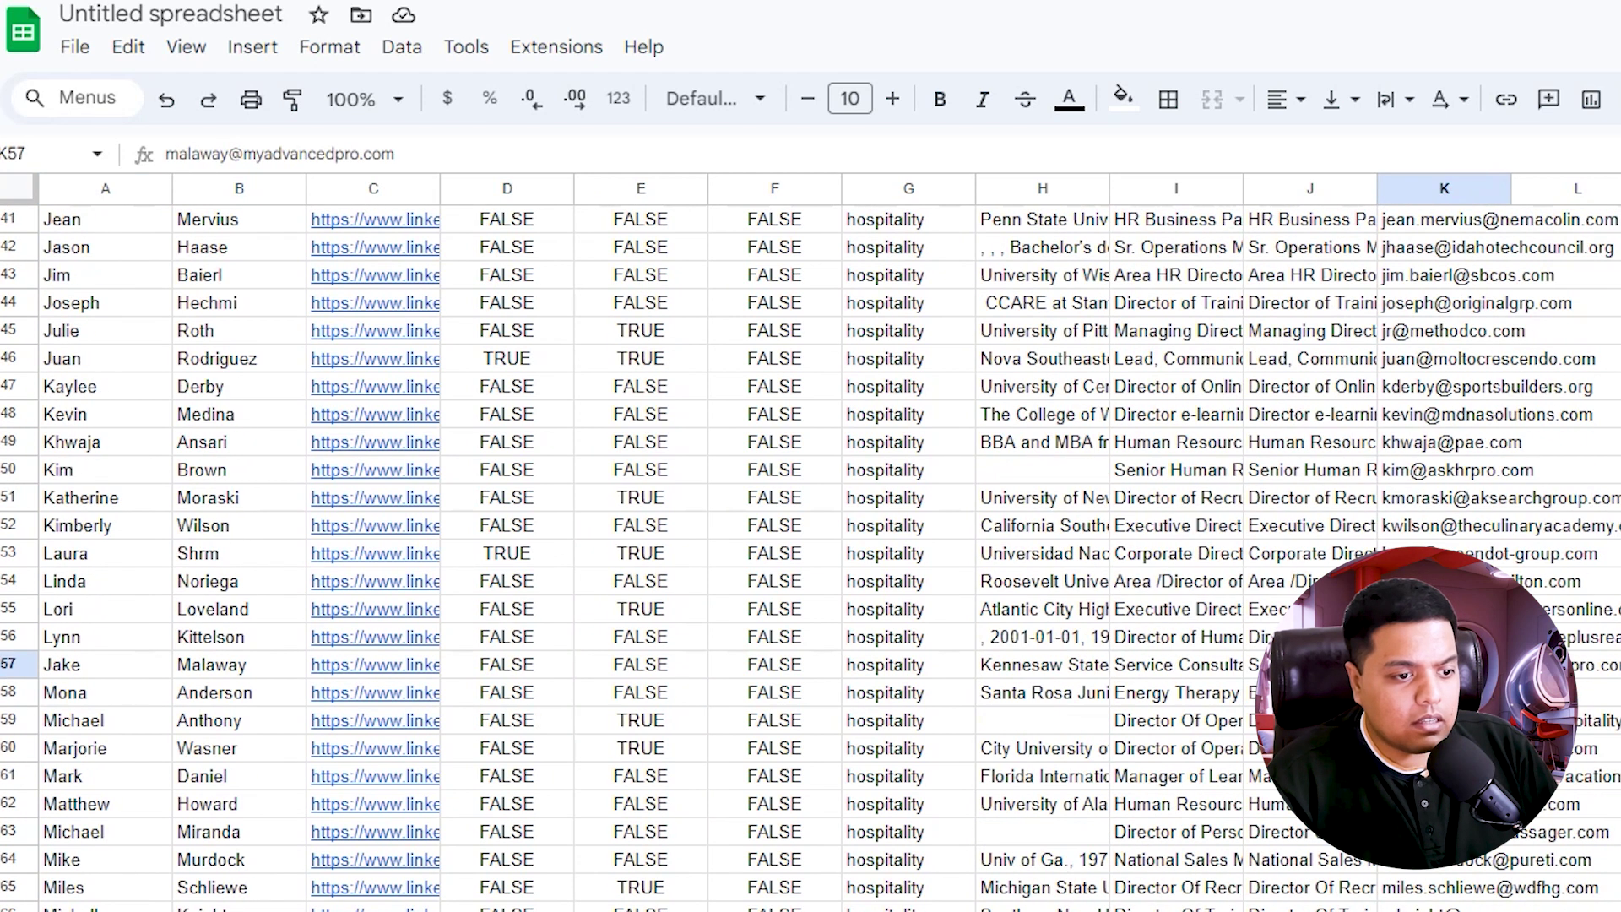
{"action": "left_click", "coordinate": [1620, 911]}
{"action": "left_click", "coordinate": [1620, 911]}
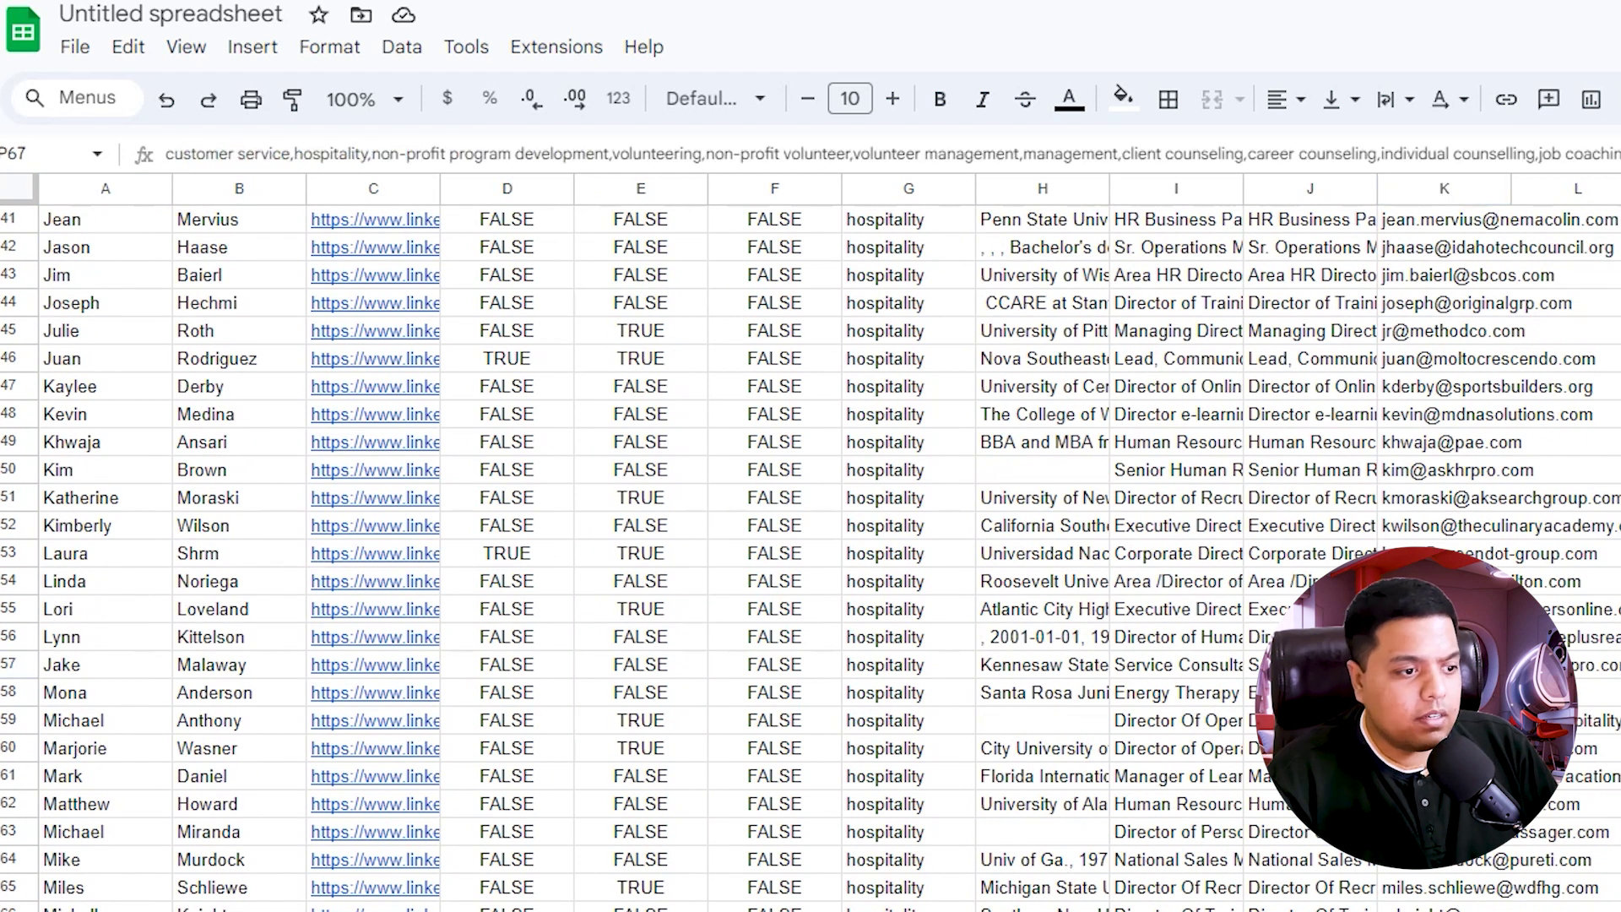
{"action": "left_click", "coordinate": [1309, 775]}
{"action": "scroll", "coordinate": [810, 549], "scroll_direction": "up", "scroll_amount": 13}
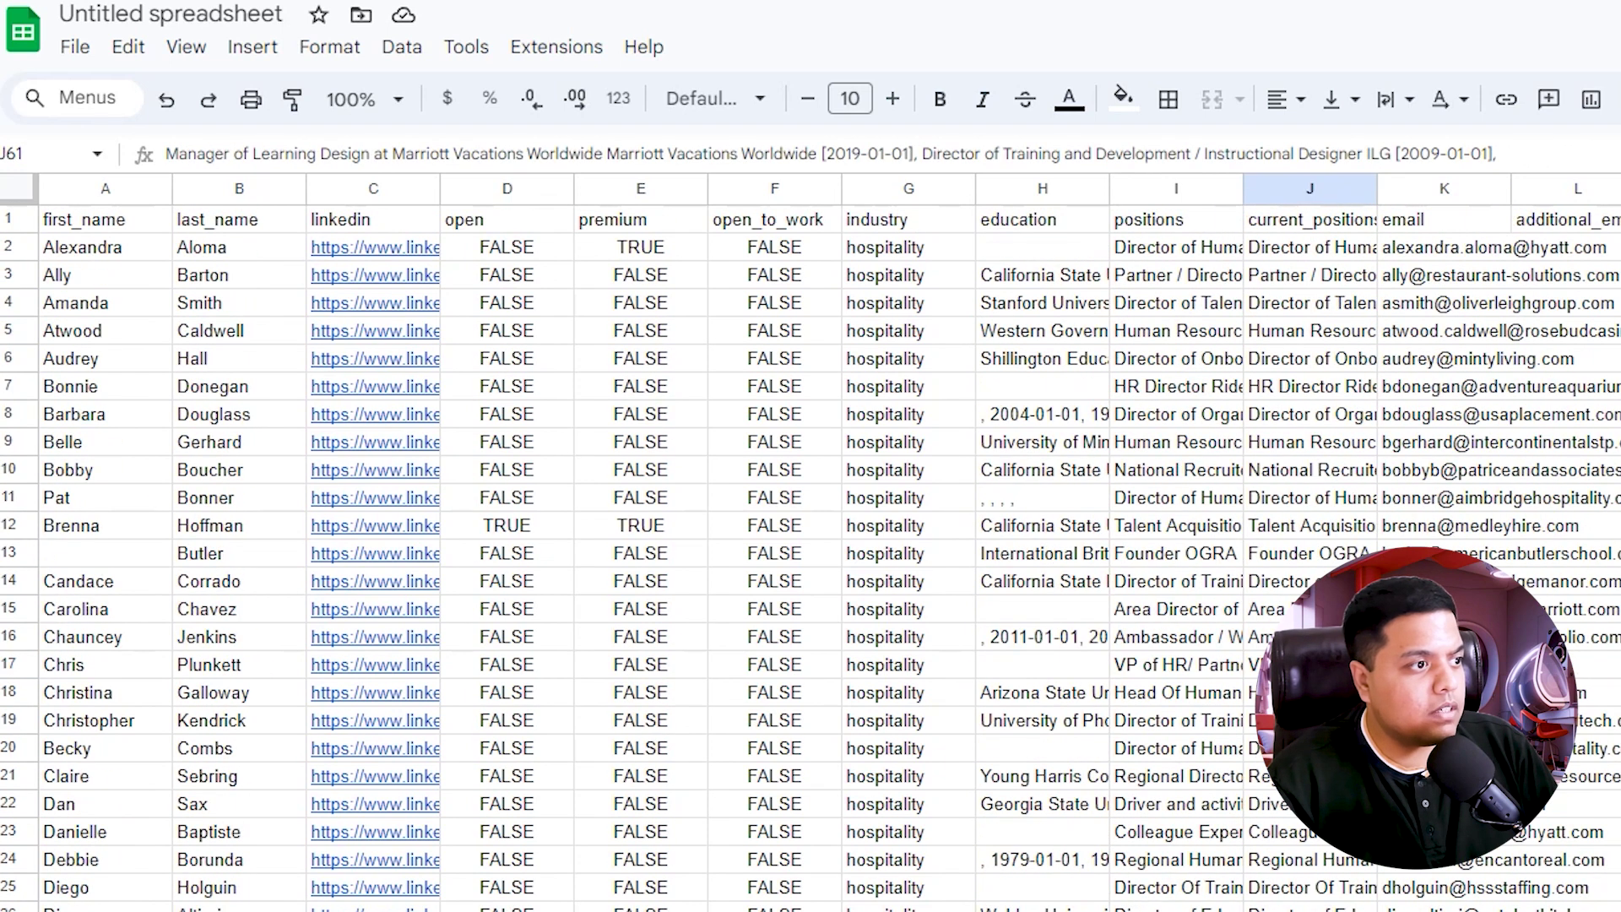
Check the premium status of the first and fourth contacts and the first contact's email entry.
{"action": "left_click", "coordinate": [640, 246]}
{"action": "left_click", "coordinate": [640, 330]}
{"action": "left_click", "coordinate": [1444, 247]}
{"action": "mouse_move", "coordinate": [1478, 358]}
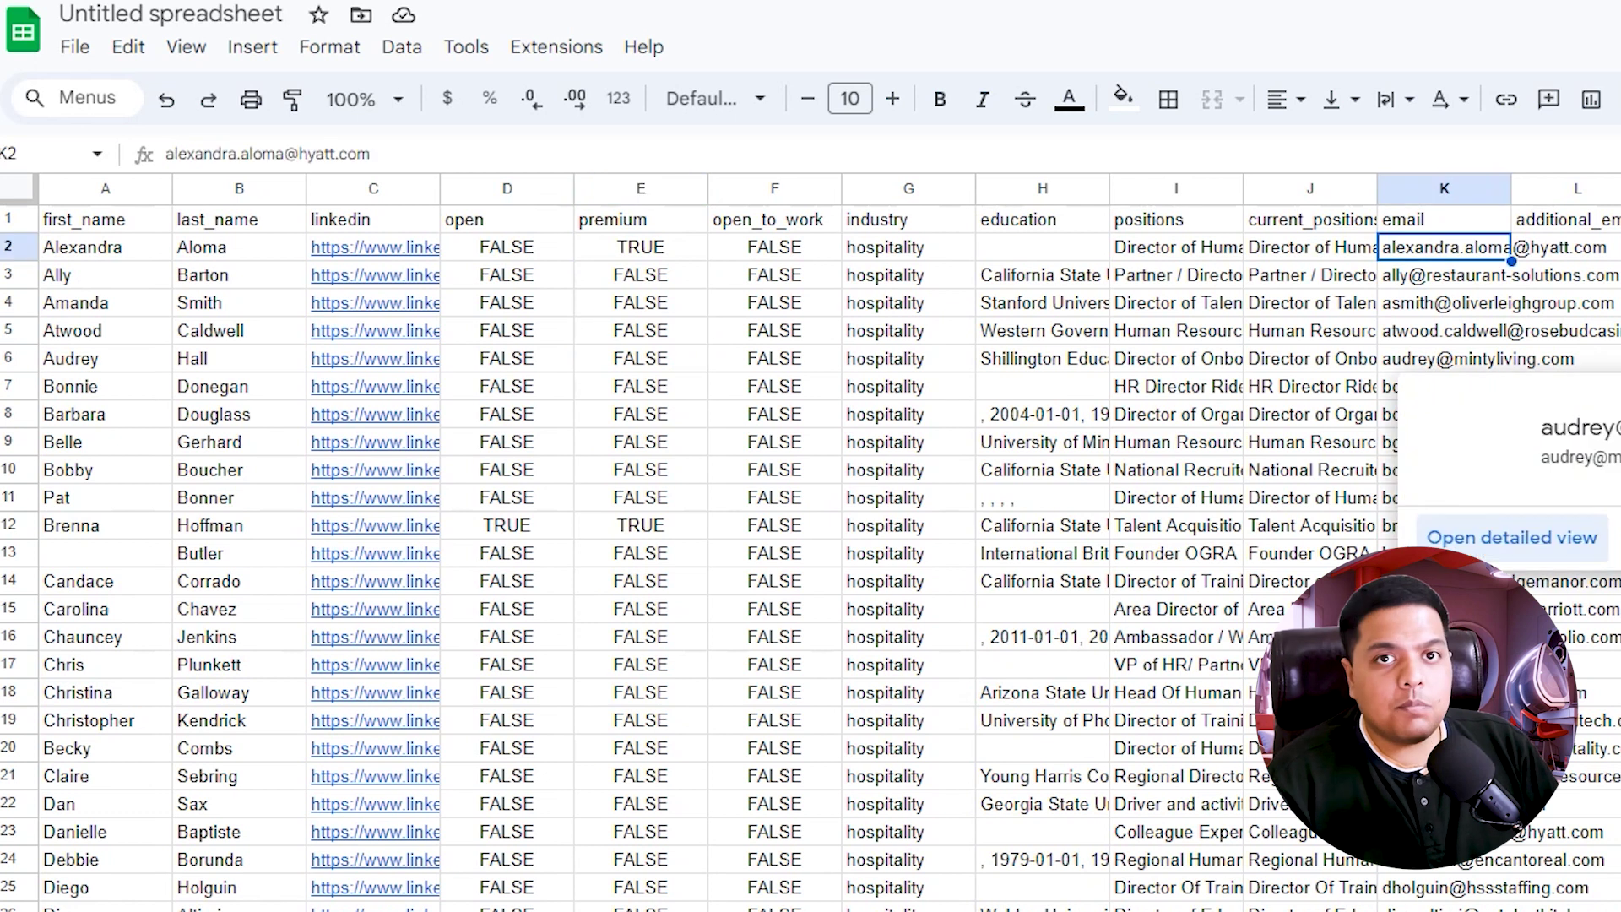
Widen the email column until the full addresses fit and check several contacts' addresses down the list.
{"action": "scroll", "coordinate": [929, 541], "scroll_direction": "right", "scroll_amount": 5}
{"action": "left_click", "coordinate": [771, 274]}
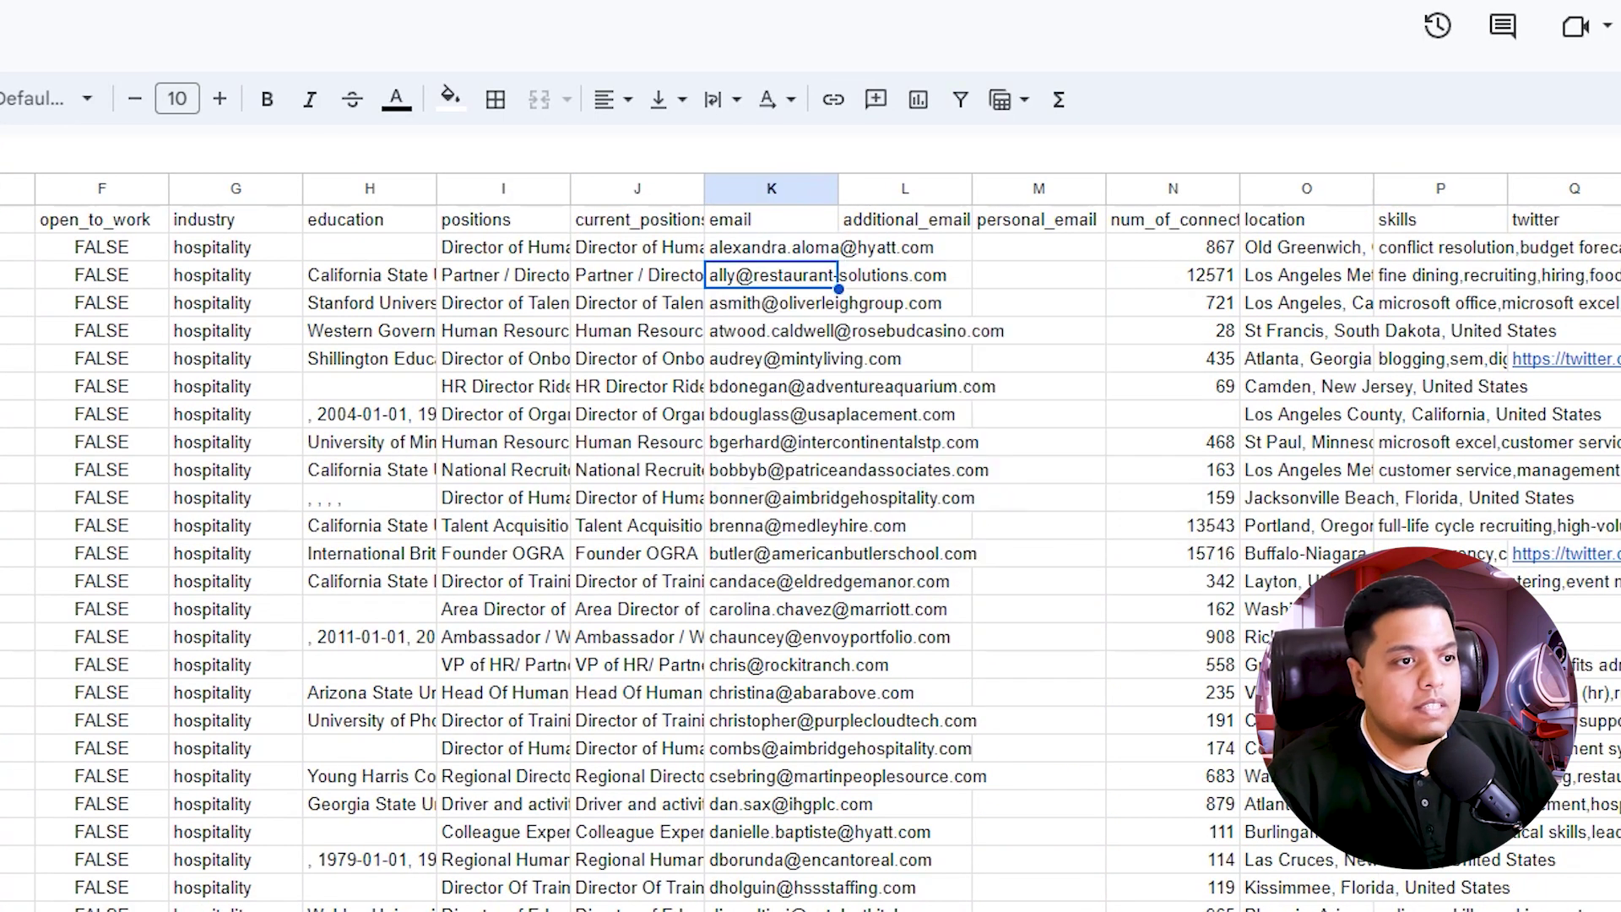
{"action": "left_click_drag", "start_coordinate": [840, 188], "coordinate": [1025, 188]}
{"action": "left_click", "coordinate": [844, 303]}
{"action": "left_click", "coordinate": [844, 358]}
{"action": "left_click", "coordinate": [845, 414]}
{"action": "left_click", "coordinate": [844, 609]}
{"action": "left_click", "coordinate": [845, 498]}
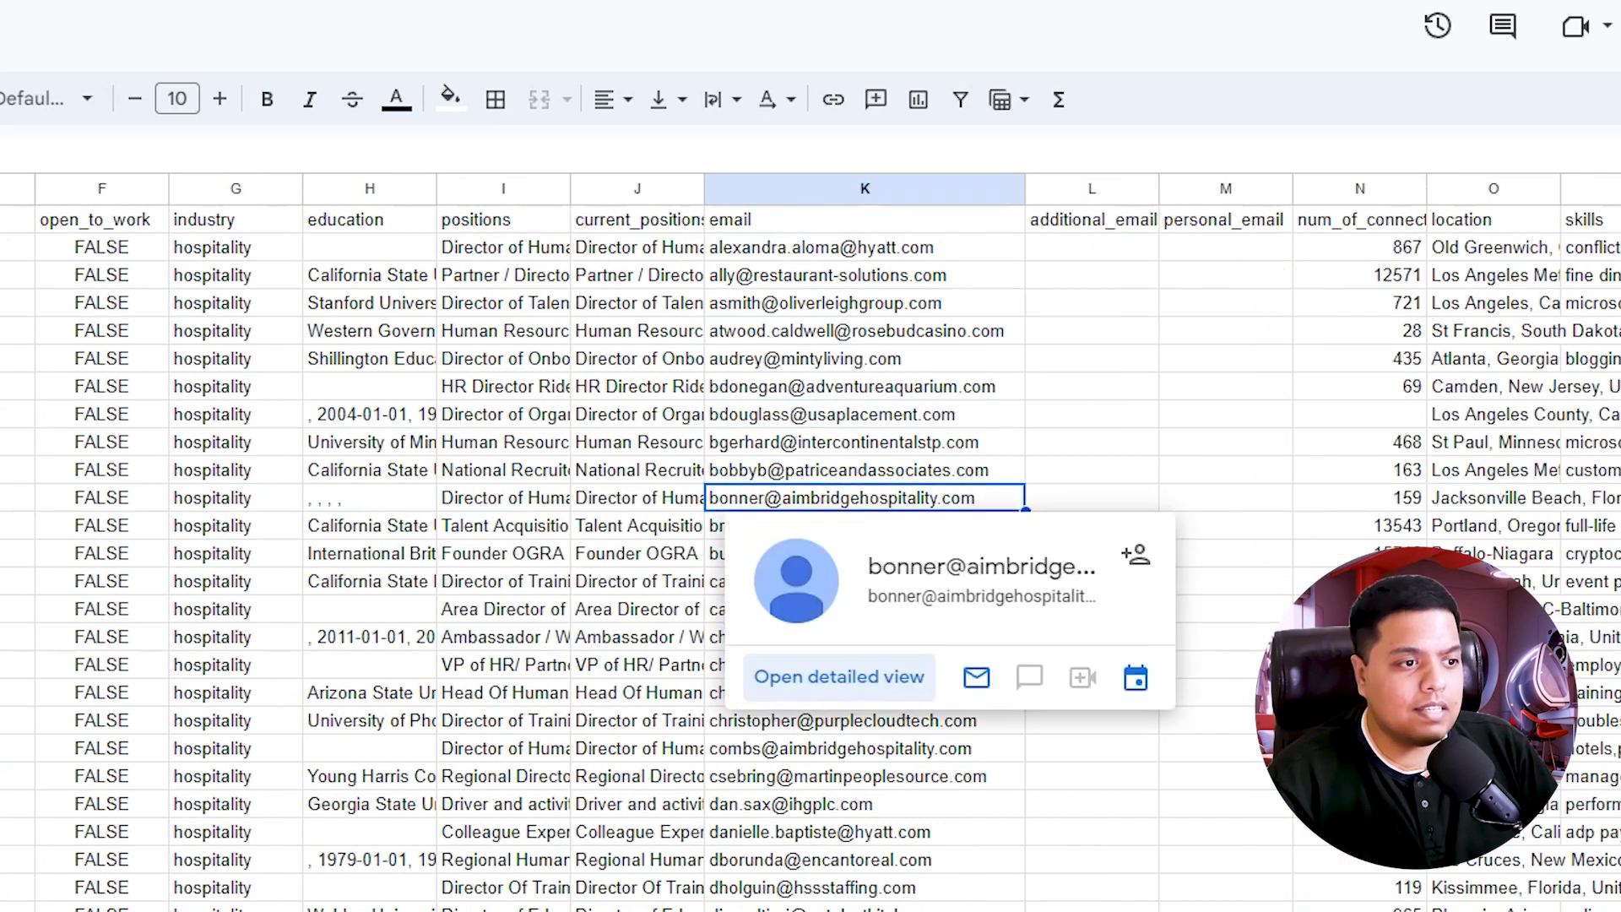
{"action": "left_click", "coordinate": [844, 470]}
{"action": "scroll", "coordinate": [865, 549], "scroll_direction": "down", "scroll_amount": 4}
{"action": "left_click", "coordinate": [1092, 804]}
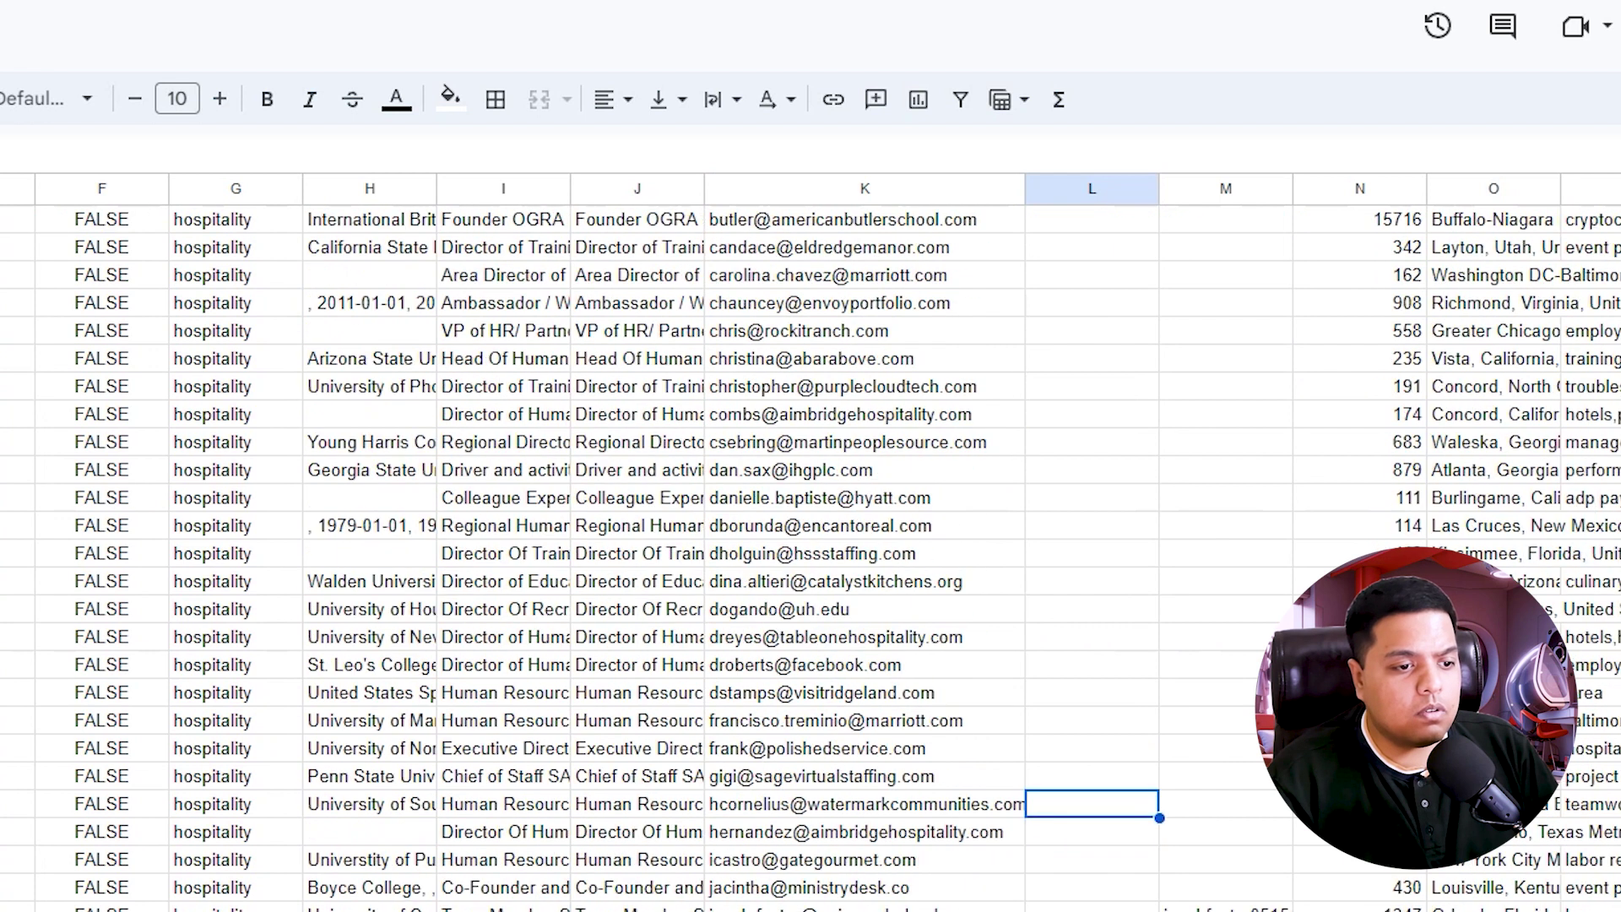
Find the contact with a personal_email entry and compare that address with the contact's work email.
{"action": "scroll", "coordinate": [1092, 507], "scroll_direction": "down", "scroll_amount": 3}
{"action": "double_click", "coordinate": [1226, 691]}
{"action": "key", "text": "ctrl+v"}
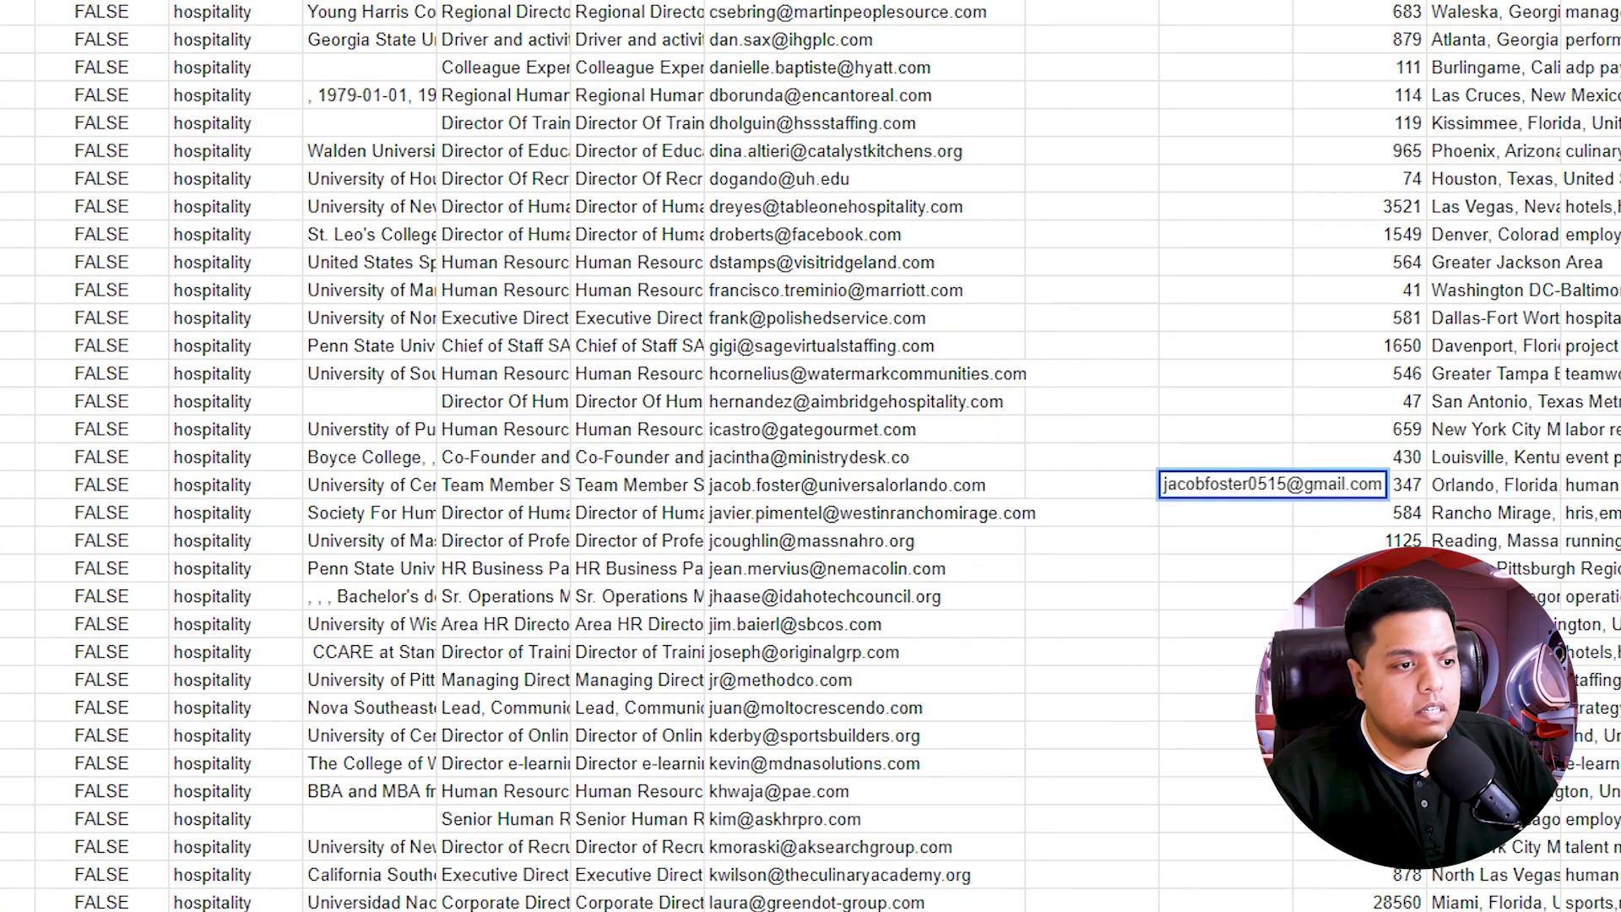
{"action": "key", "text": "Return"}
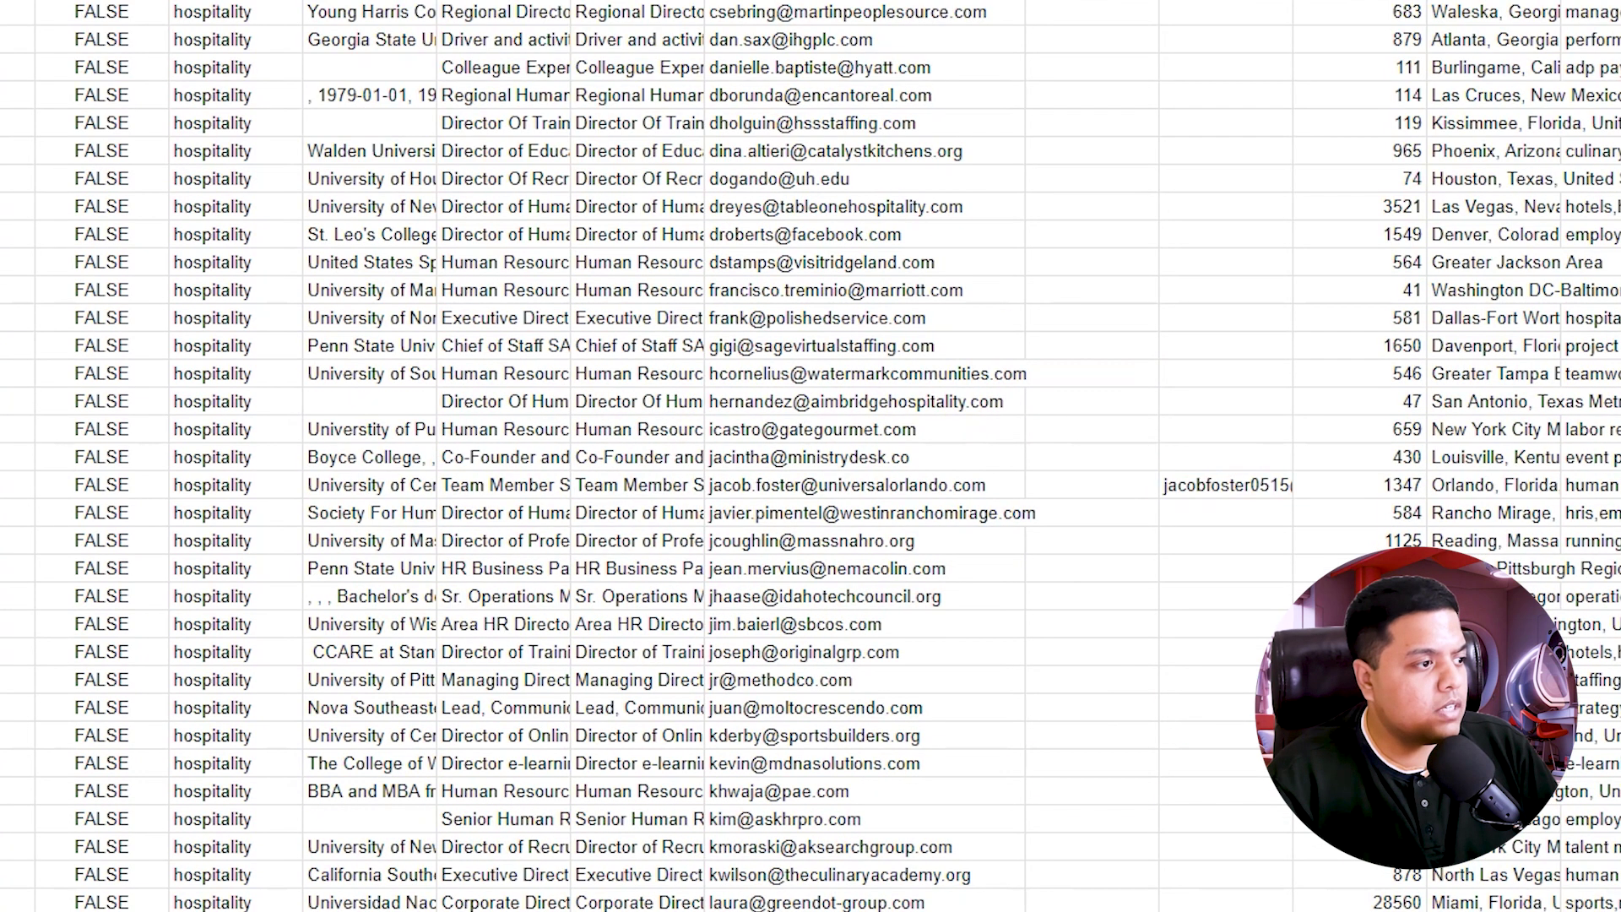
{"action": "left_click", "coordinate": [1226, 484]}
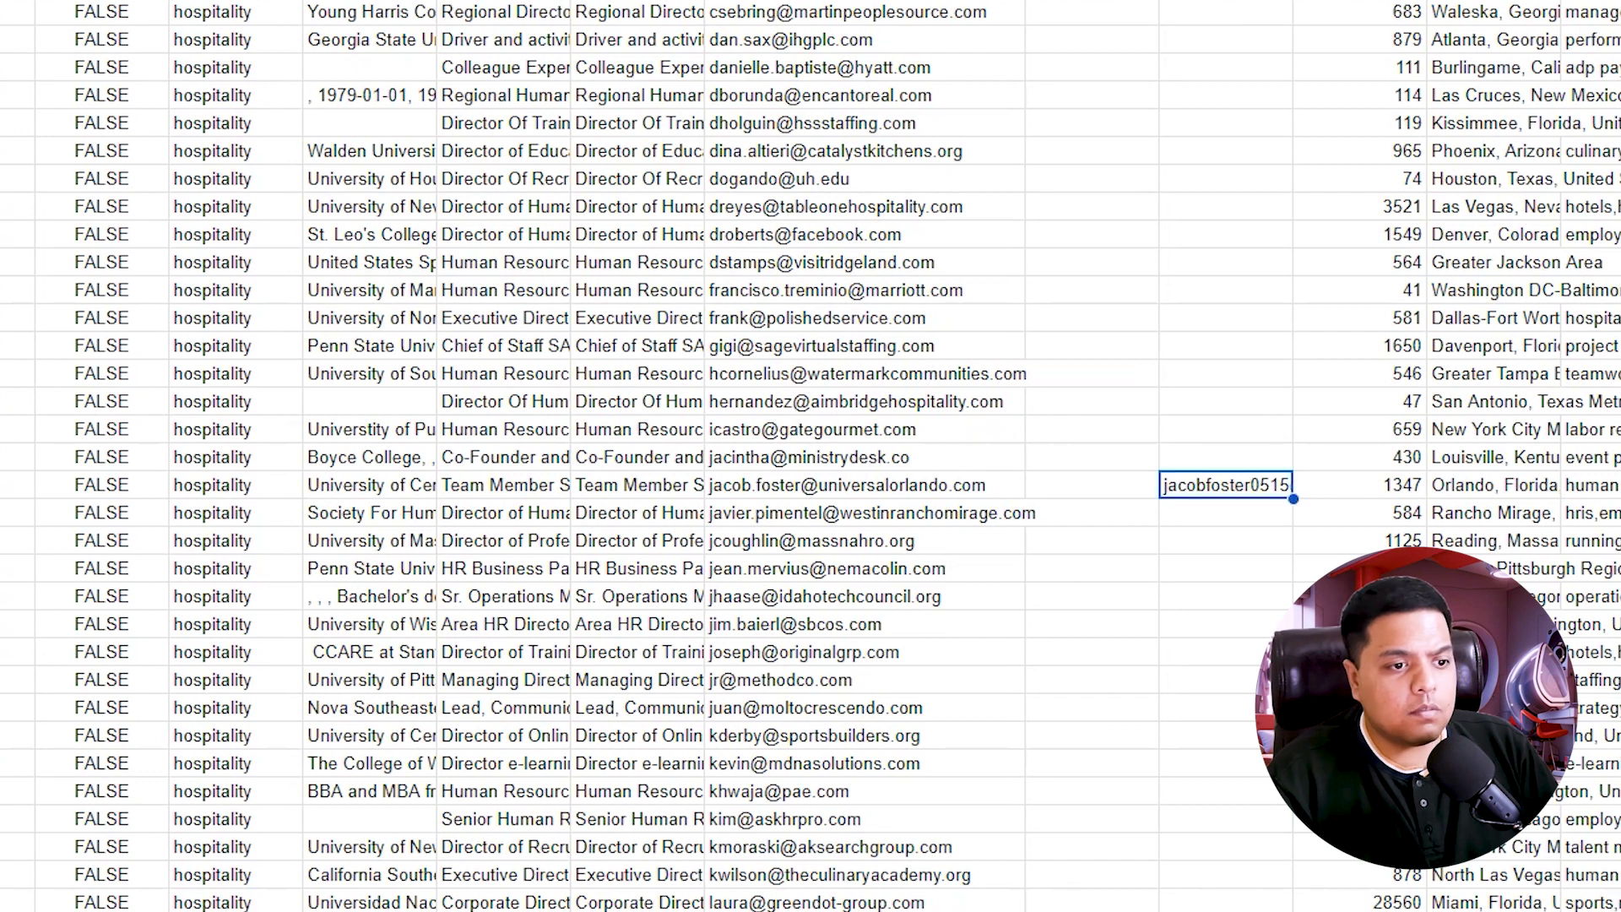
{"action": "double_click", "coordinate": [1226, 484]}
{"action": "double_click", "coordinate": [845, 485]}
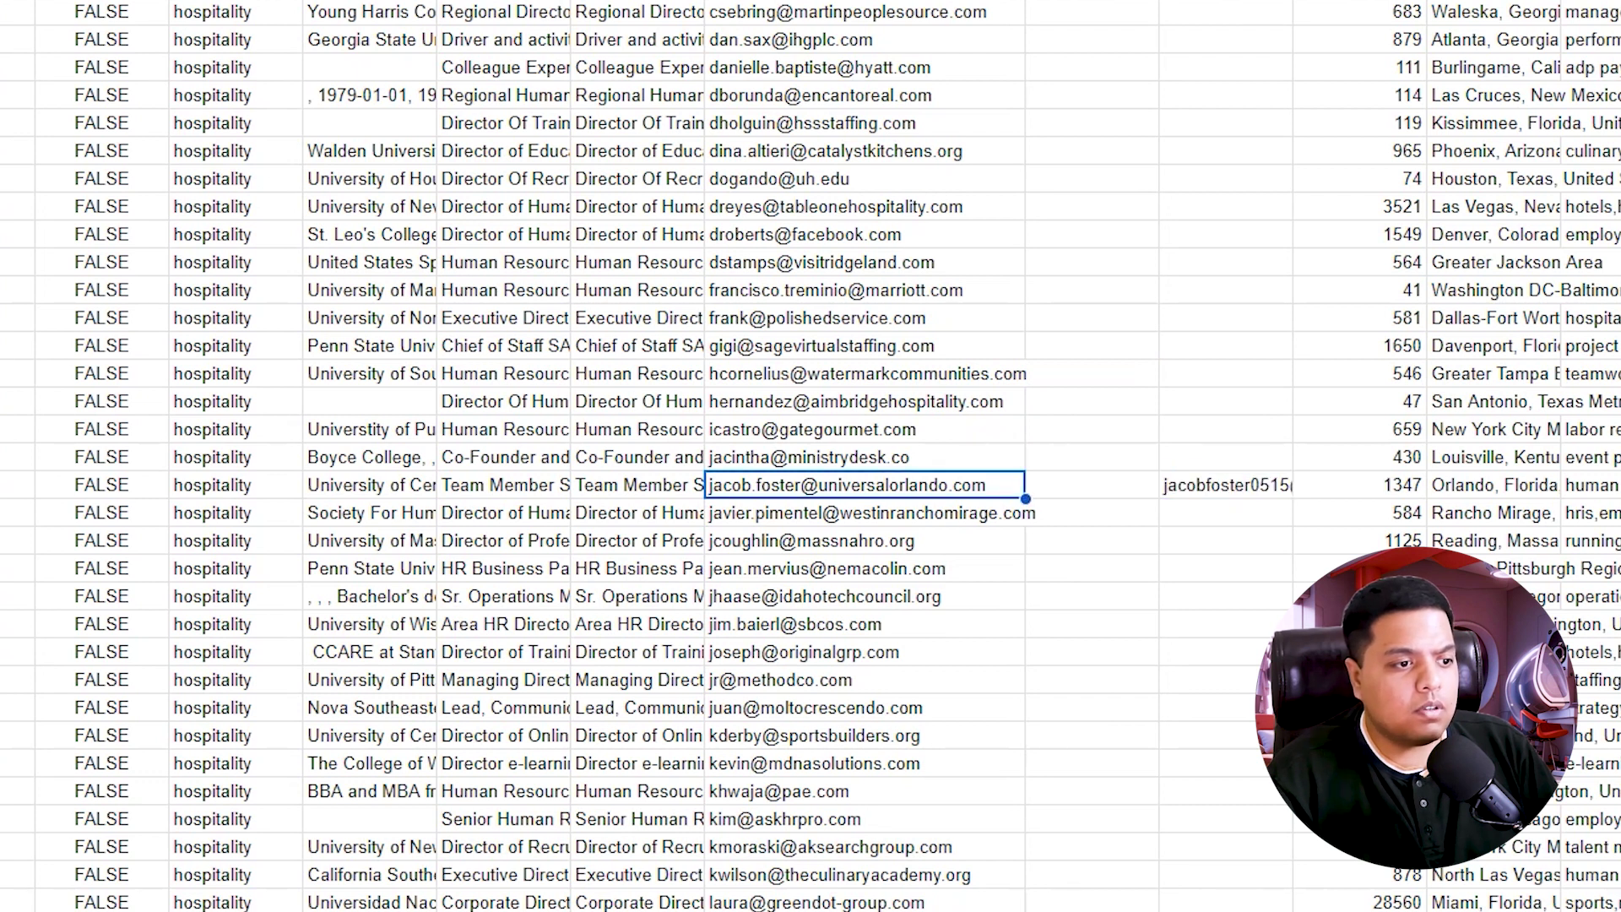
{"action": "key", "text": "ctrl+a"}
{"action": "double_click", "coordinate": [1226, 485]}
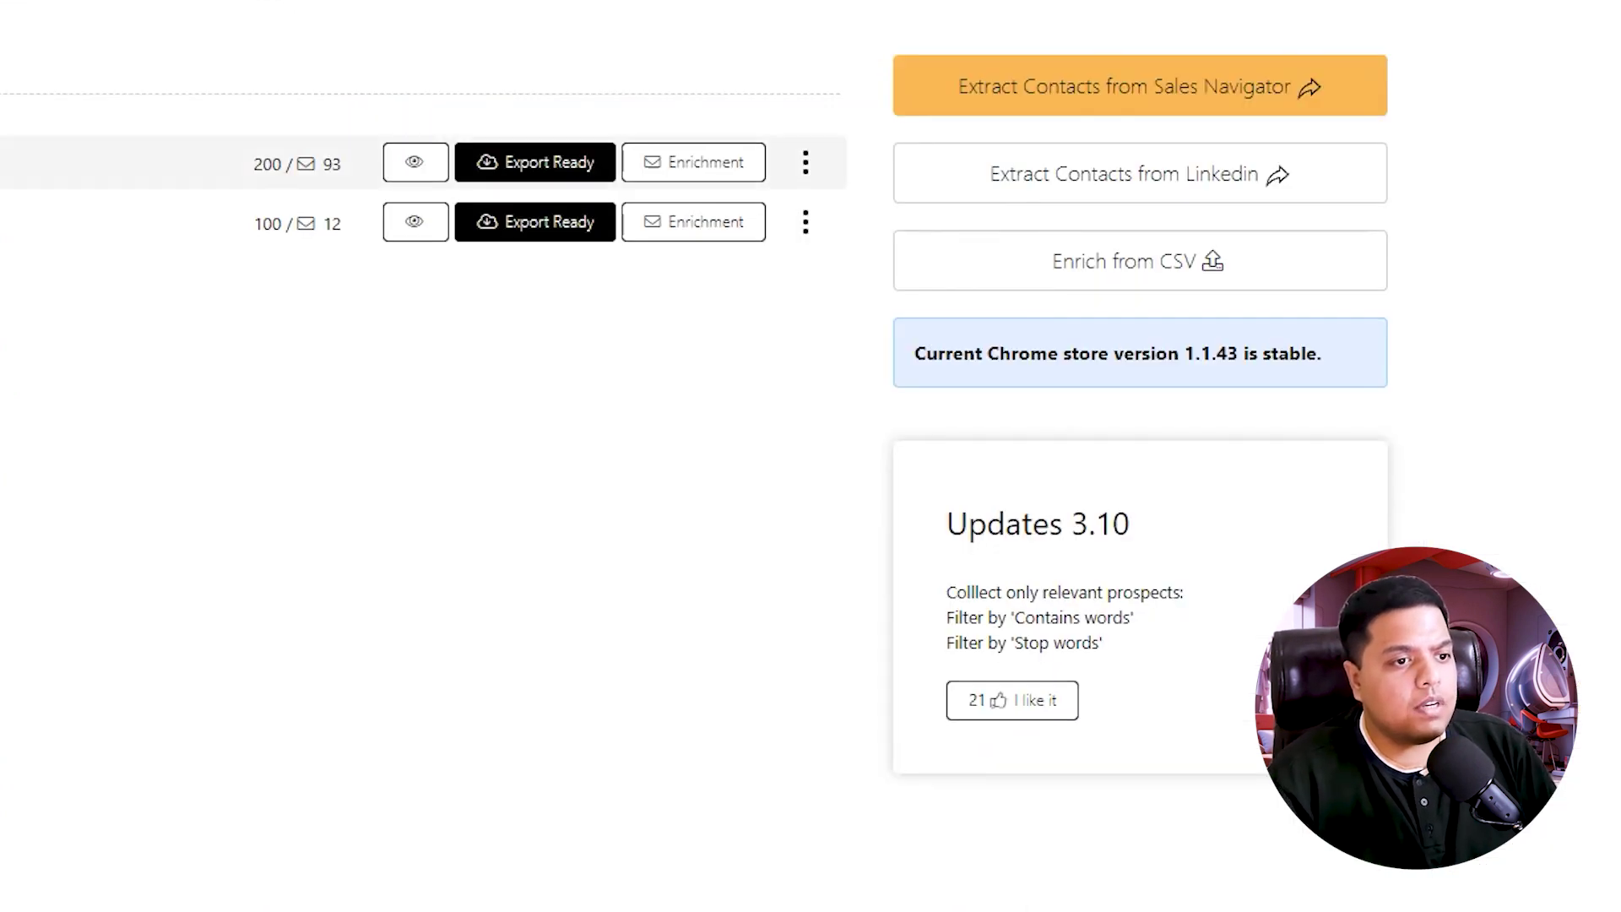
Switch to Scrupp, examine the column, contains-words and stop-words filter options for the Testing Sales Nav list, and cancel the filter.
{"action": "left_click", "coordinate": [806, 162]}
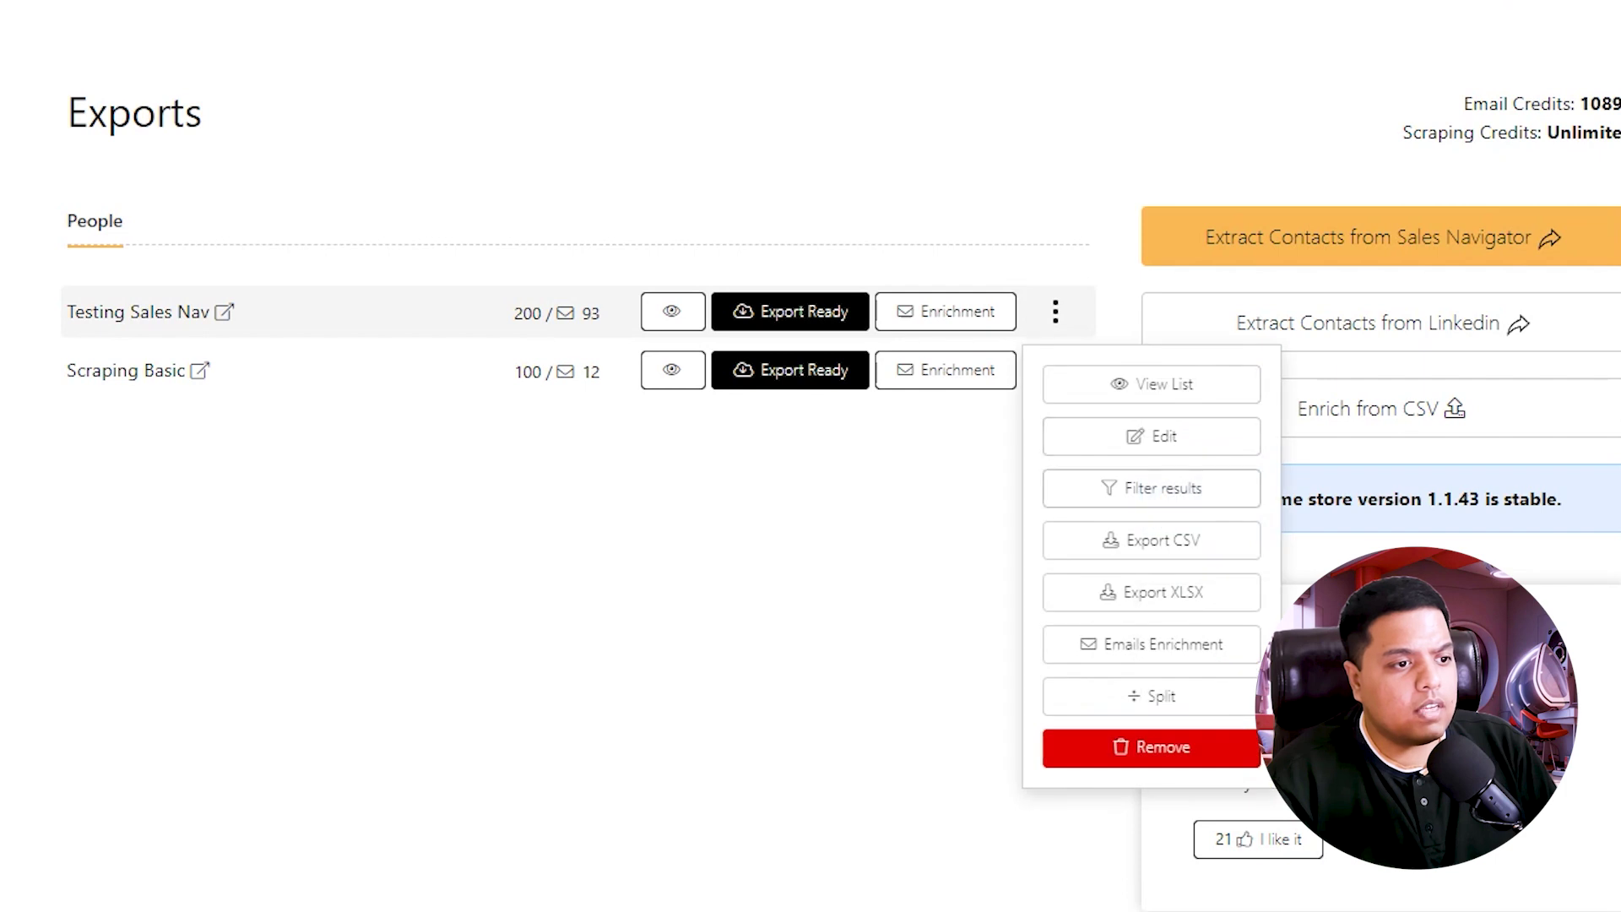
{"action": "left_click", "coordinate": [1151, 488]}
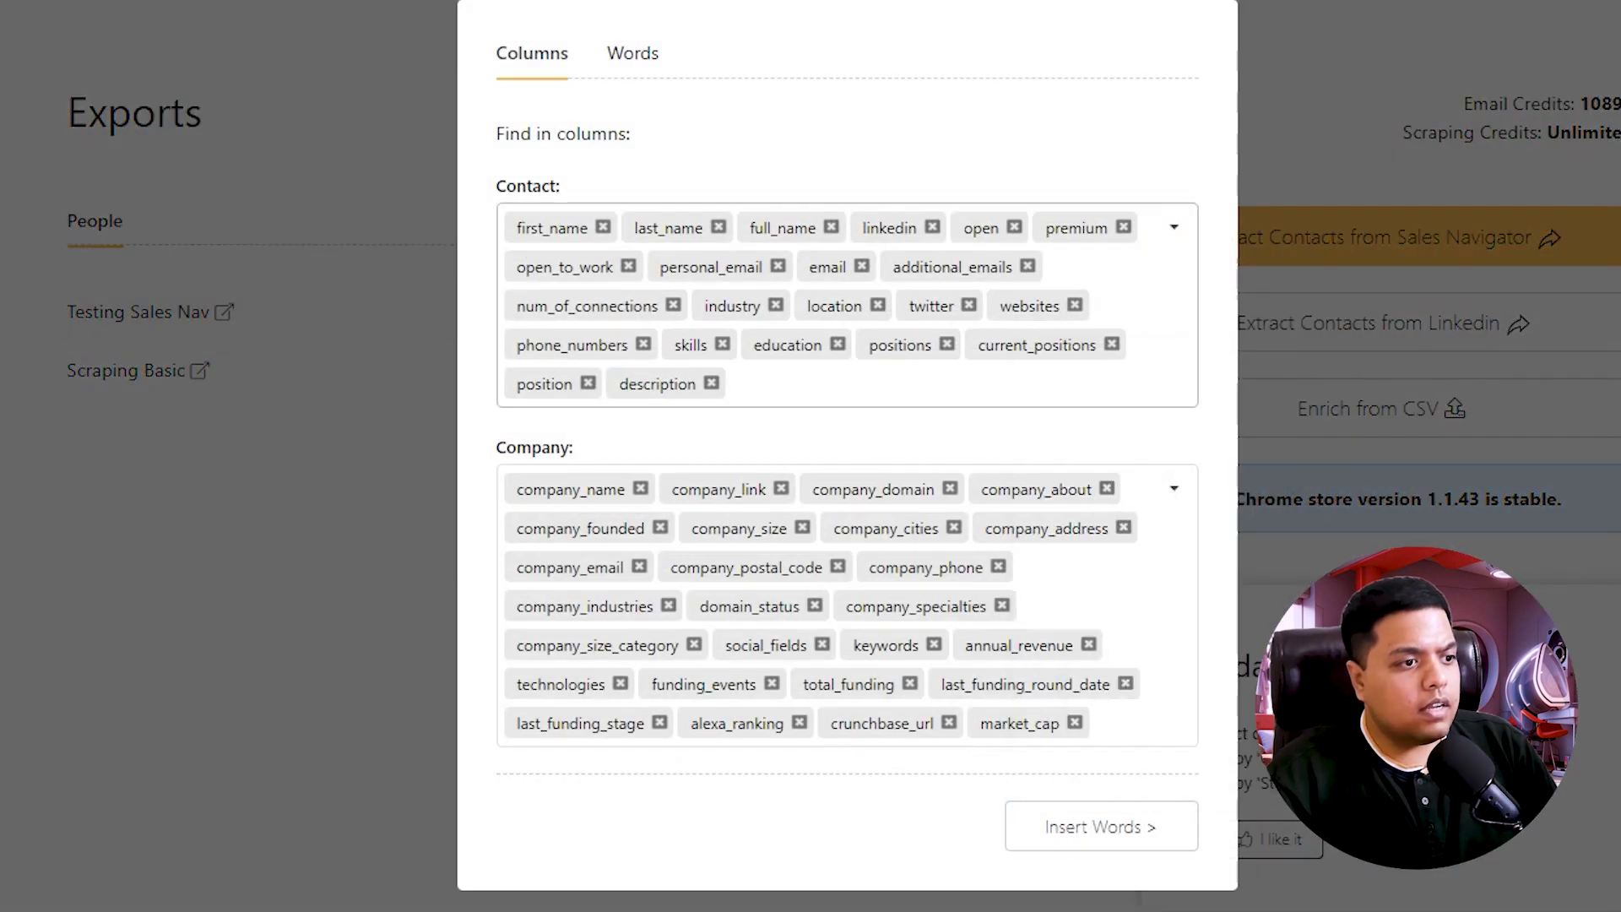
{"action": "left_click", "coordinate": [632, 53]}
{"action": "left_click", "coordinate": [1162, 271]}
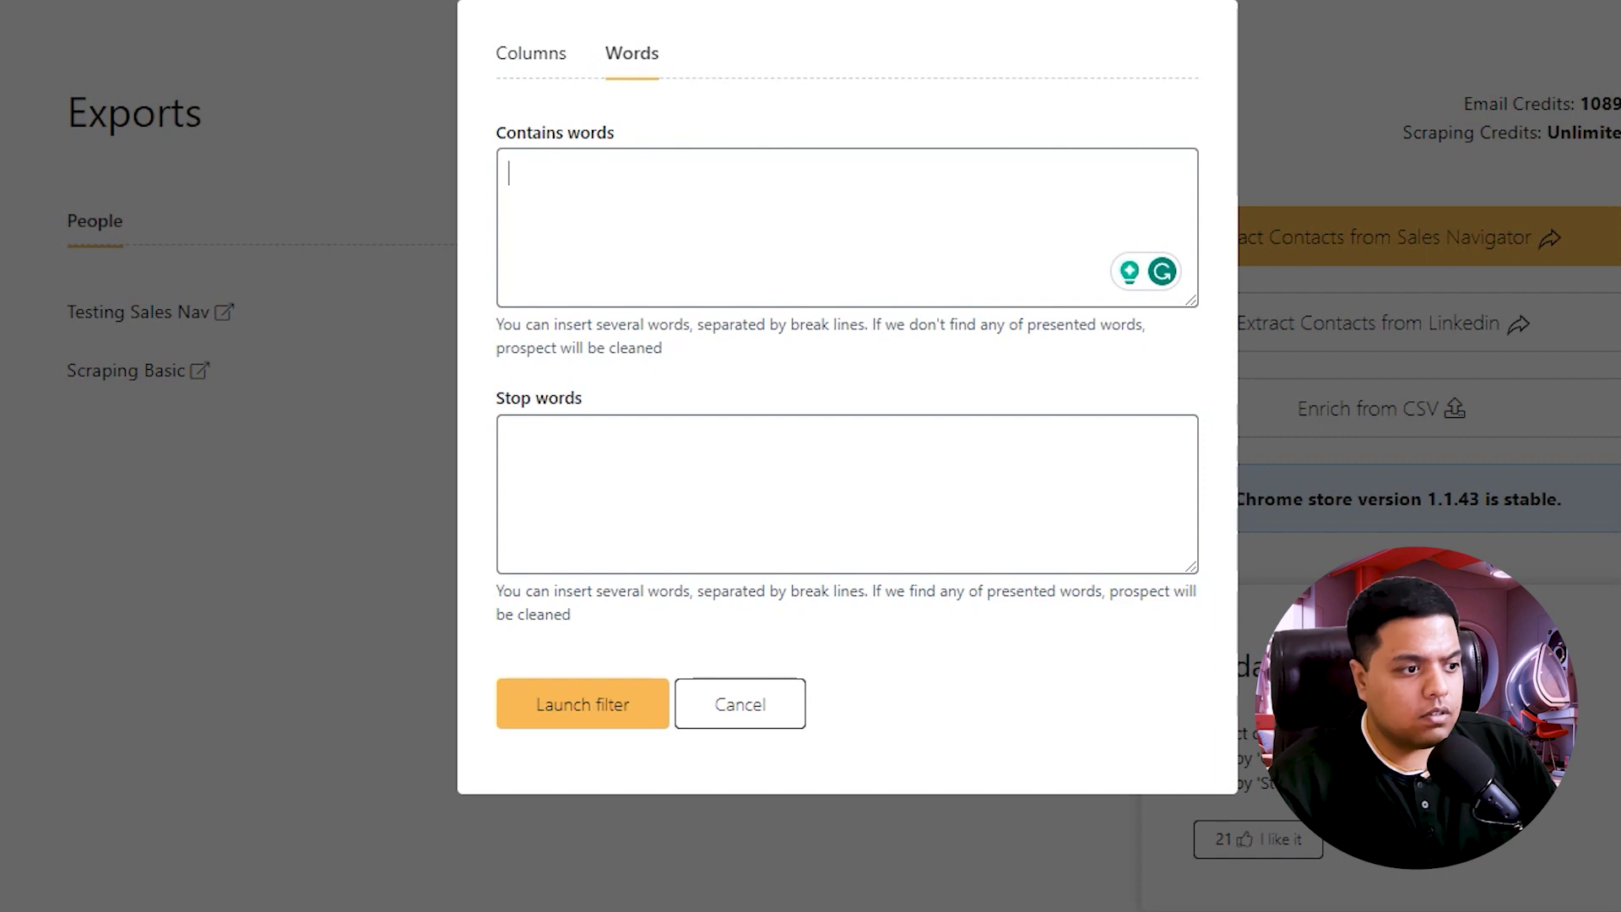
{"action": "left_click", "coordinate": [508, 439]}
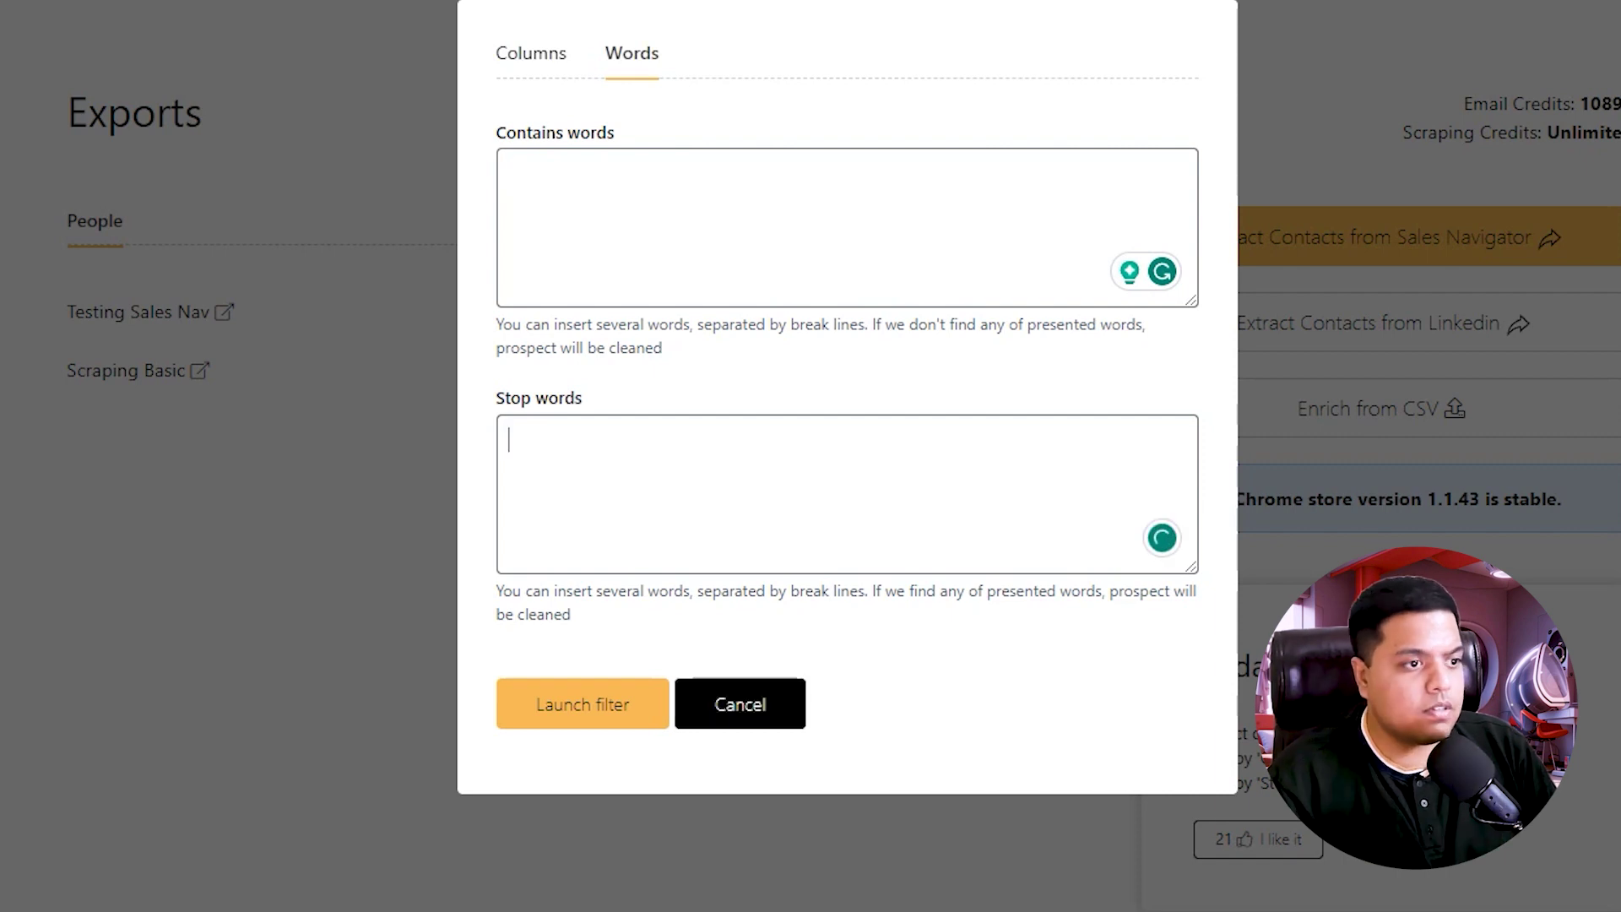
{"action": "left_click", "coordinate": [740, 705]}
Split the Testing Sales Nav list into 4 parts.
{"action": "left_click", "coordinate": [1055, 312]}
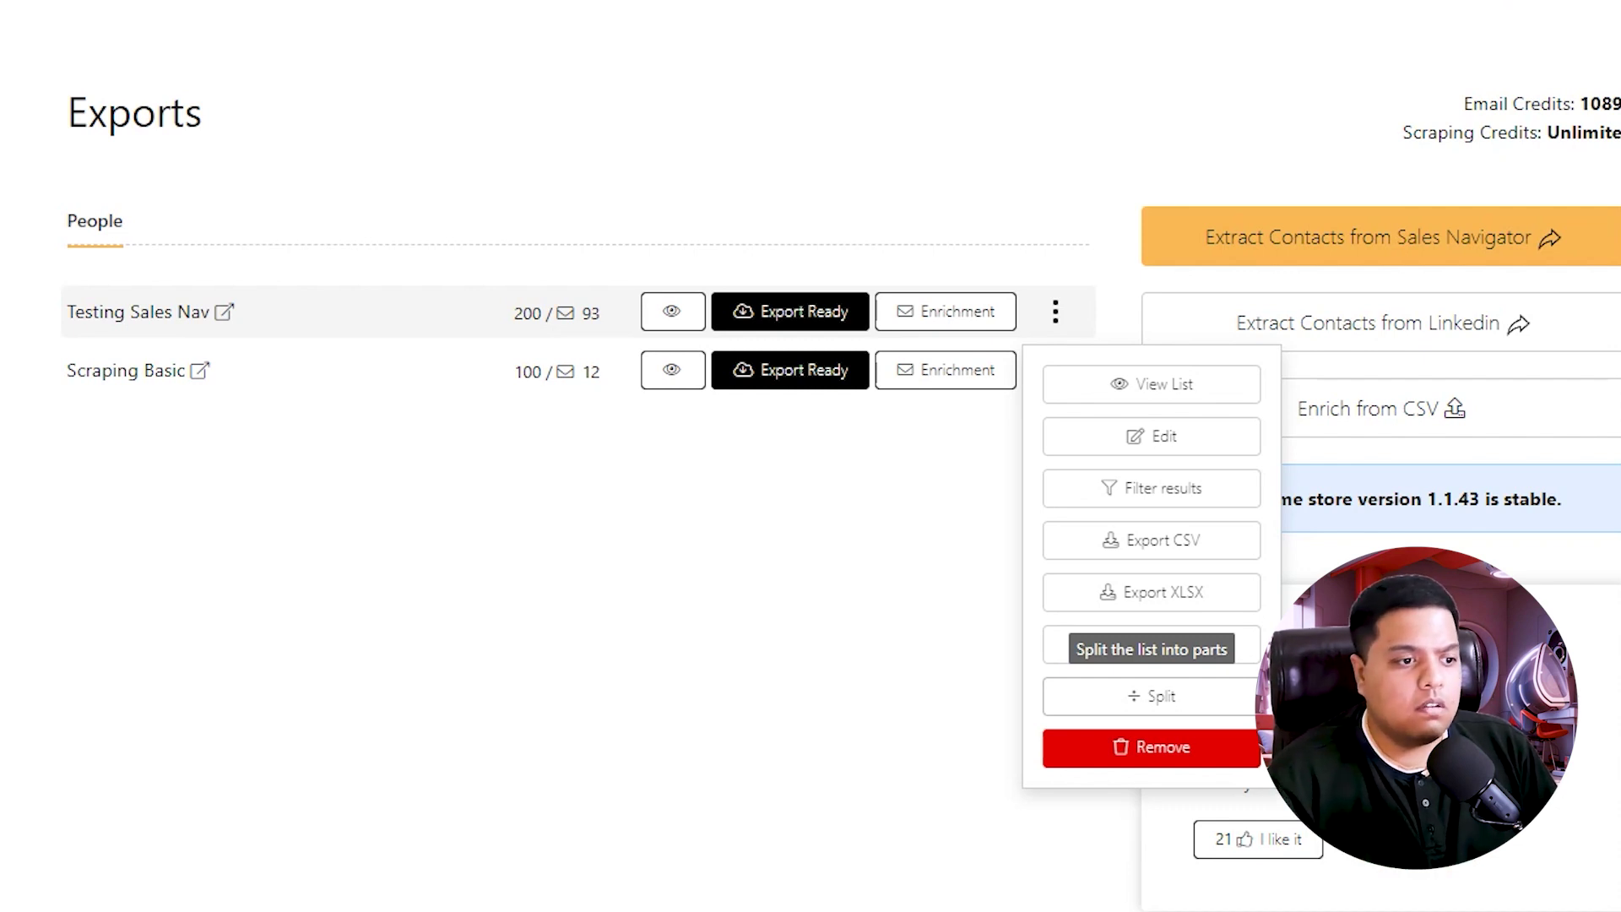
{"action": "left_click", "coordinate": [1152, 695]}
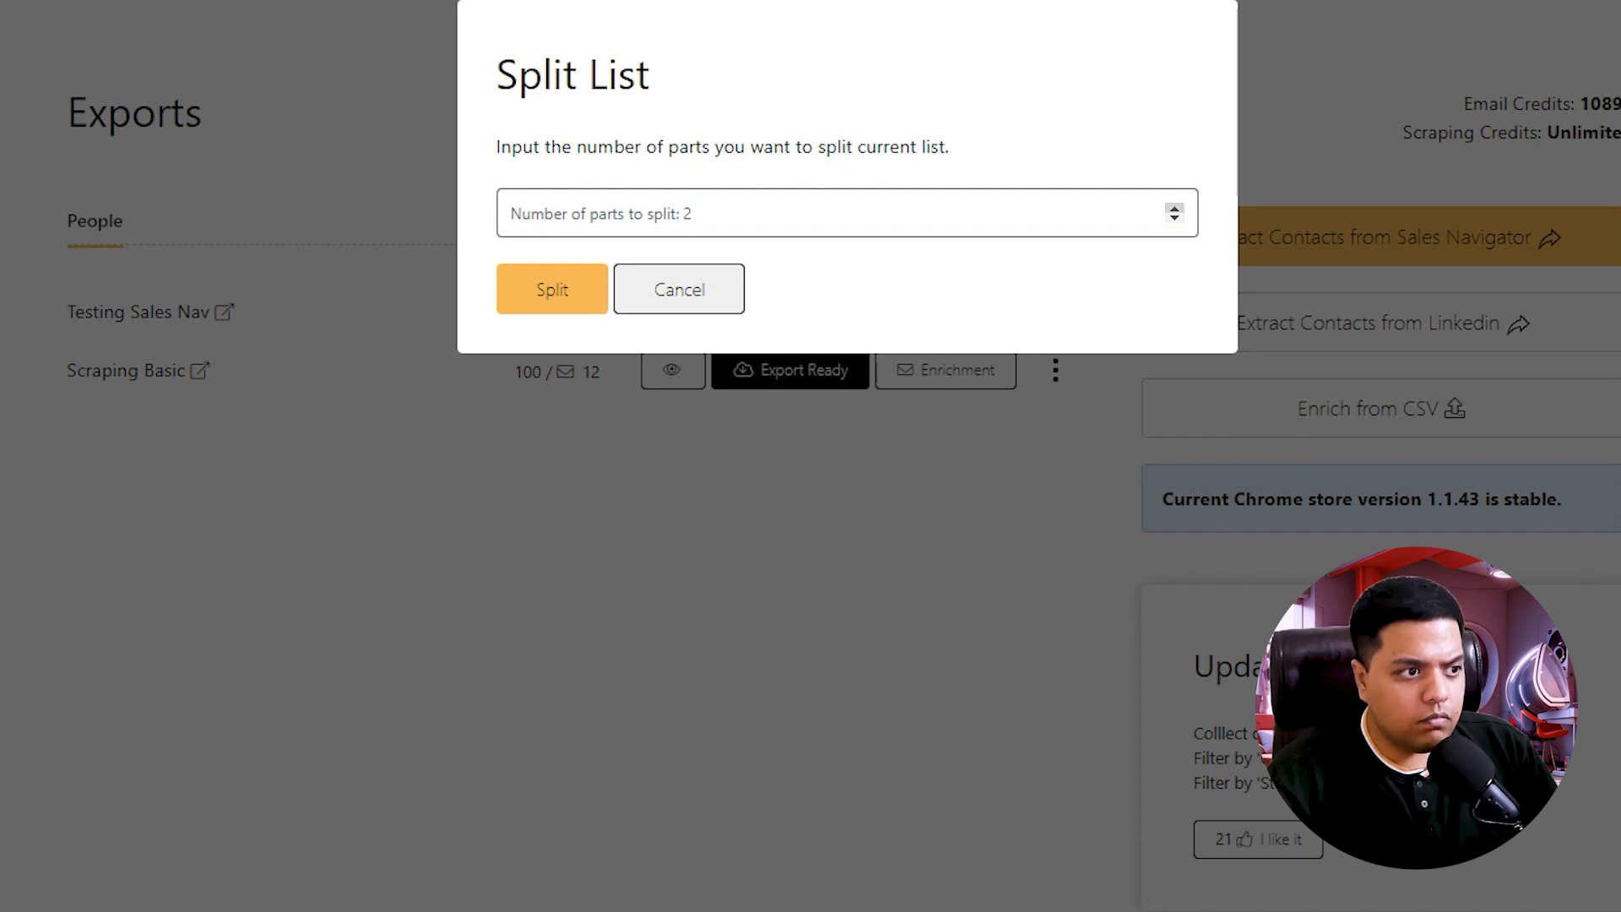
{"action": "type", "text": "1"}
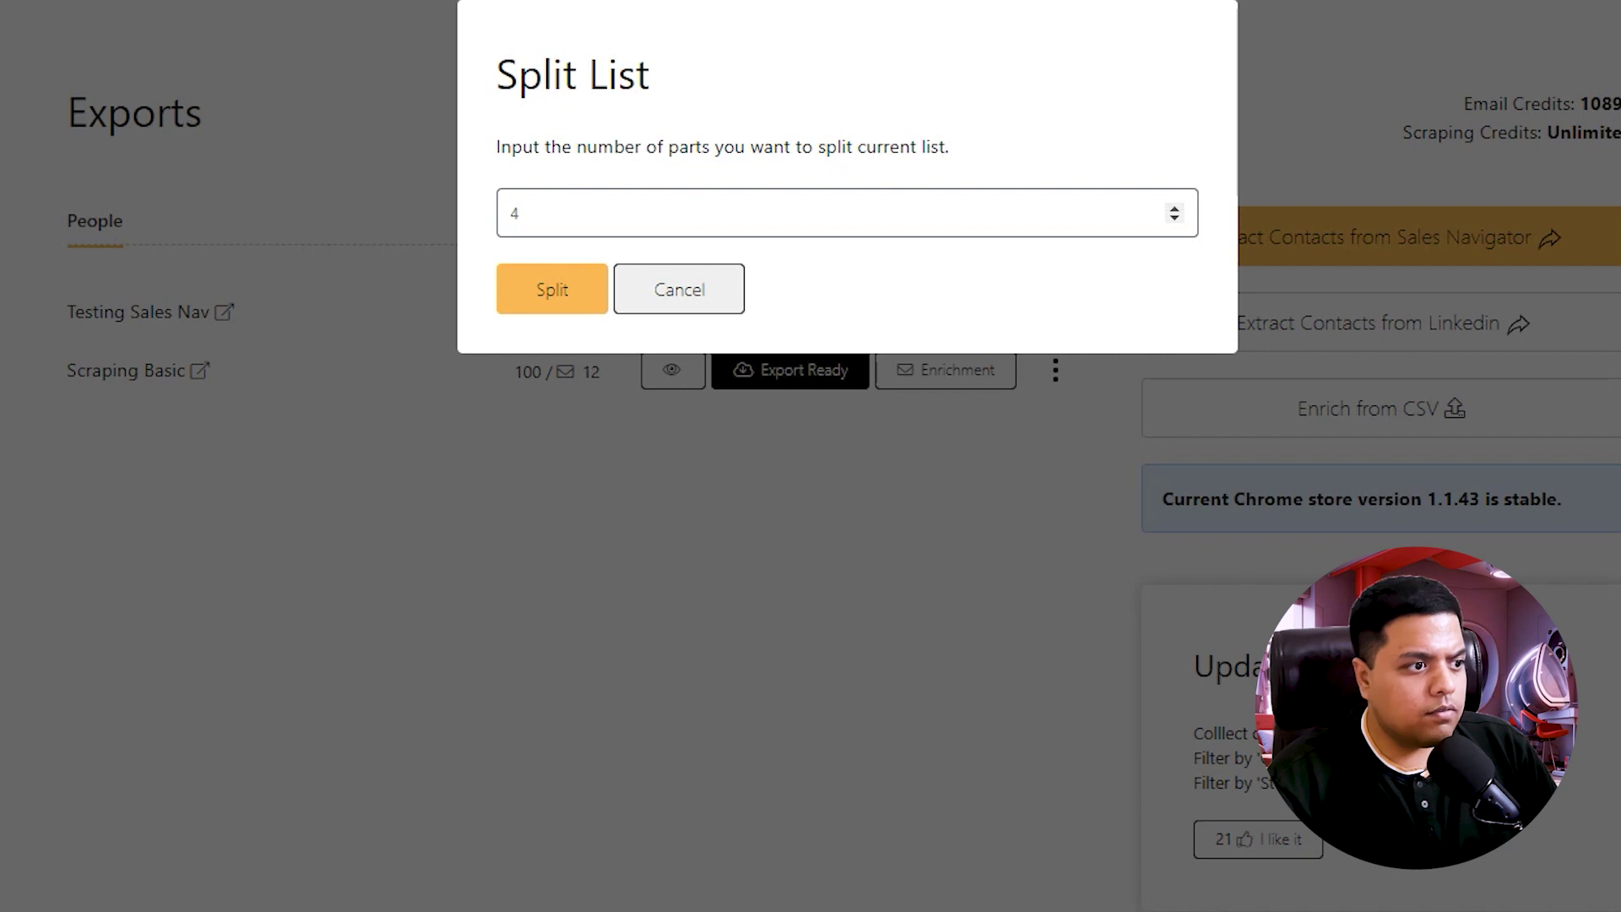
{"action": "left_click", "coordinate": [552, 289]}
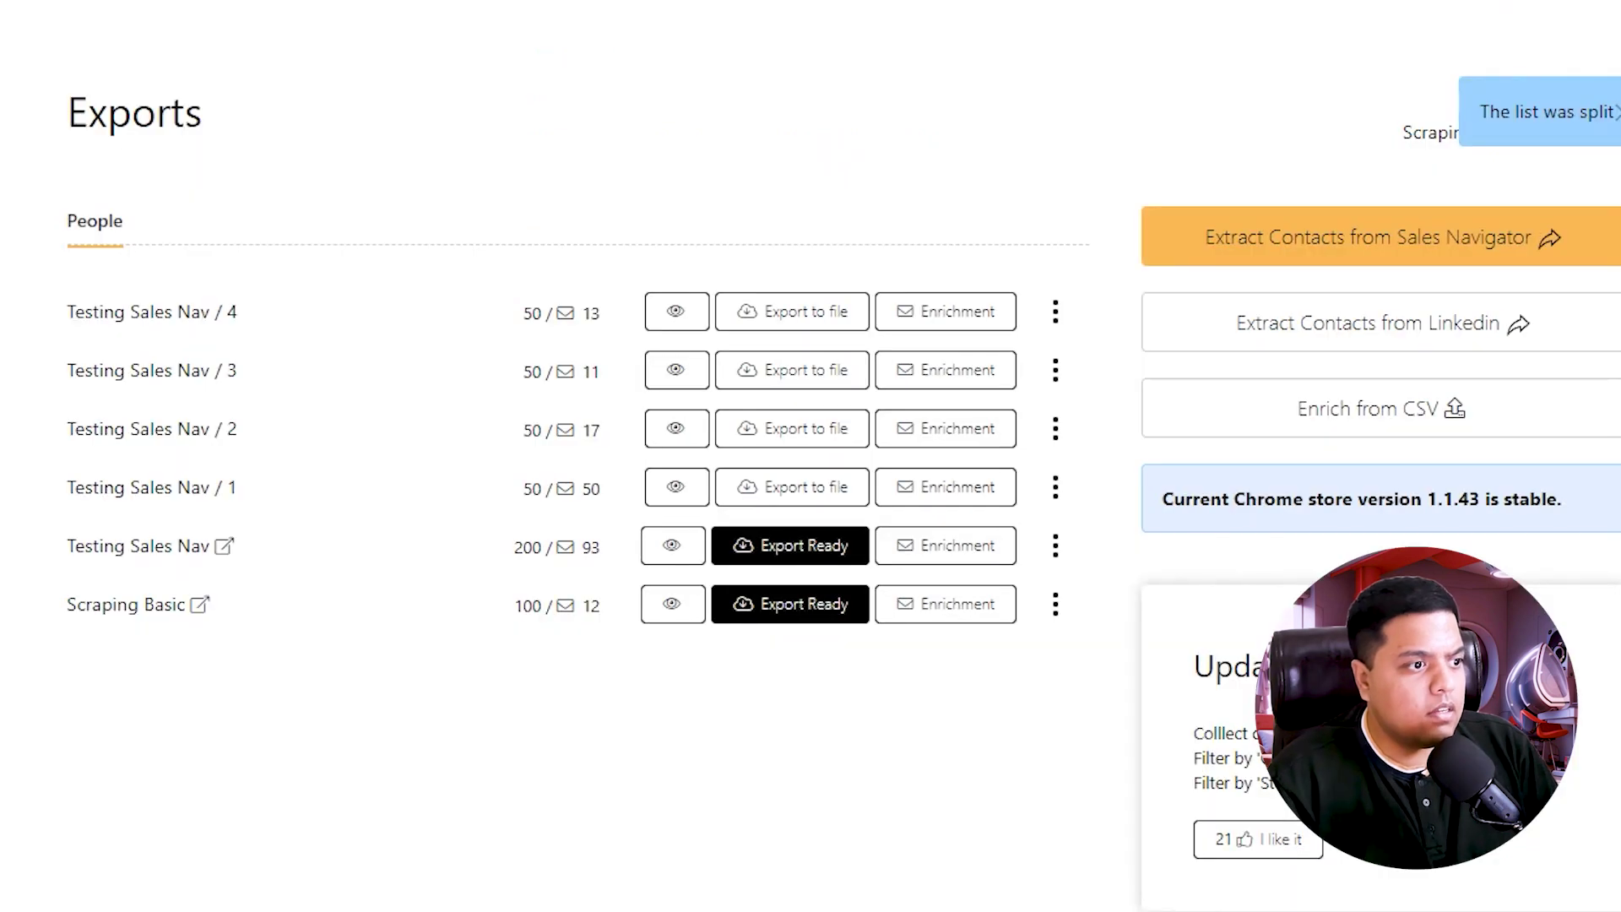